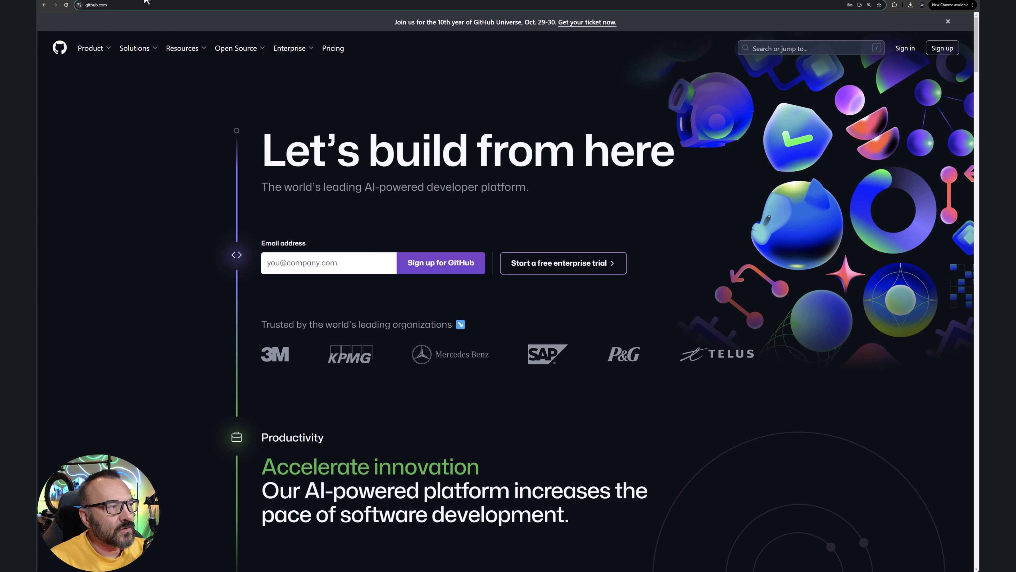
# Step: Look through the Hugging Face home page, the stable-diffusion-webui Dependencies wiki, the Git for Windows downloads and the Python 3.10.6 release page
pyautogui.click(146, 1)
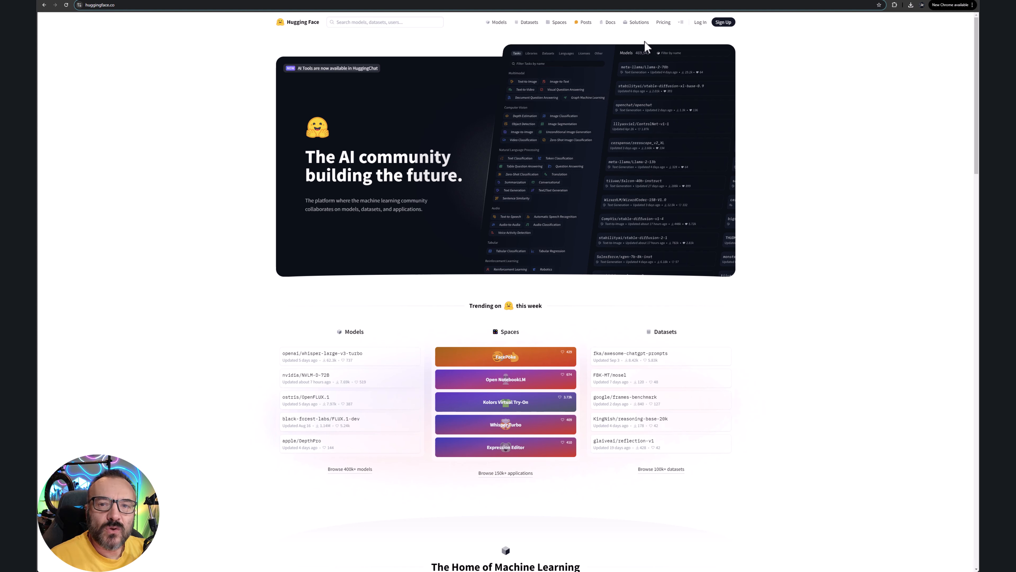
pyautogui.click(520, 0)
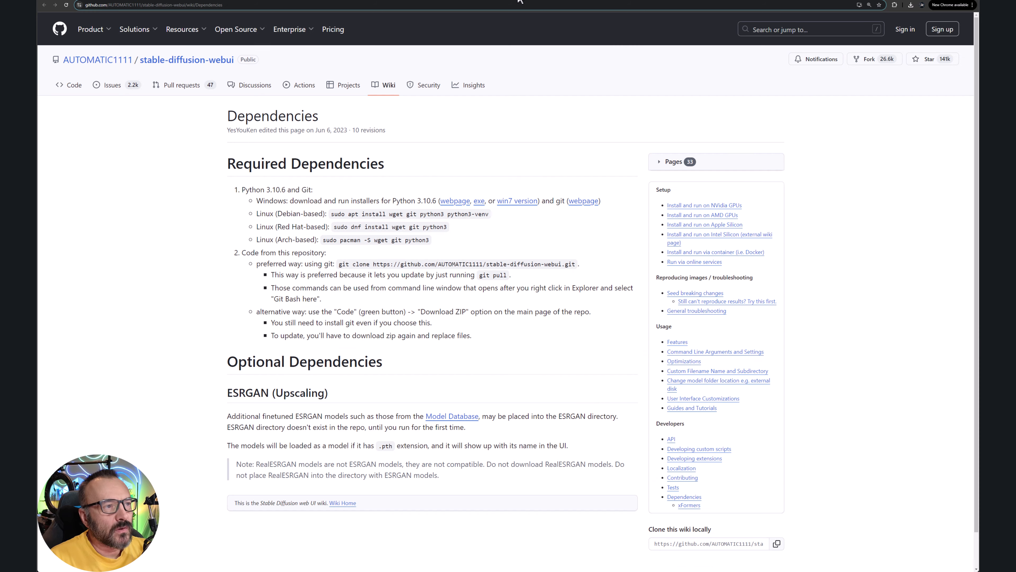
pyautogui.click(596, 2)
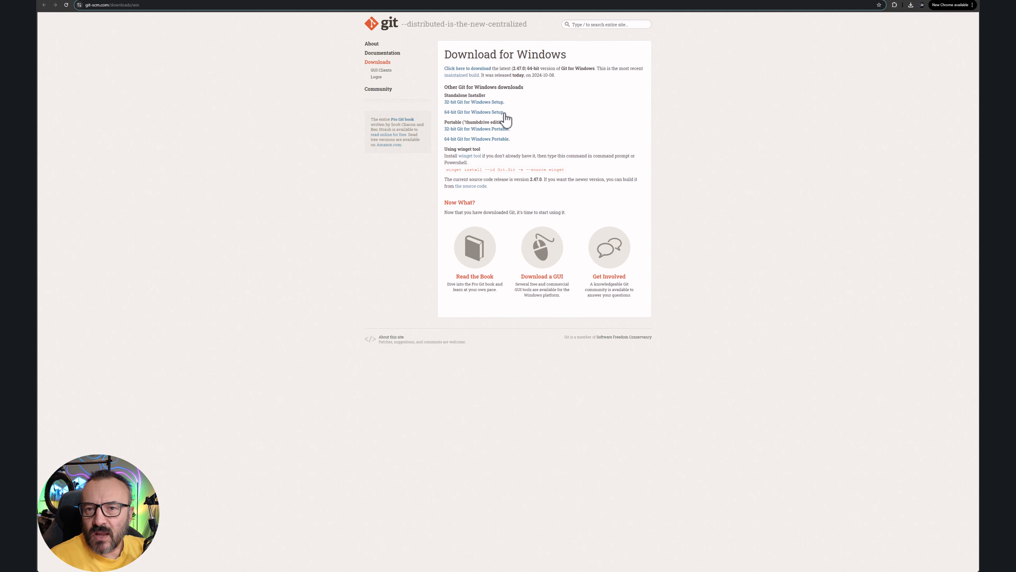
pyautogui.click(655, 0)
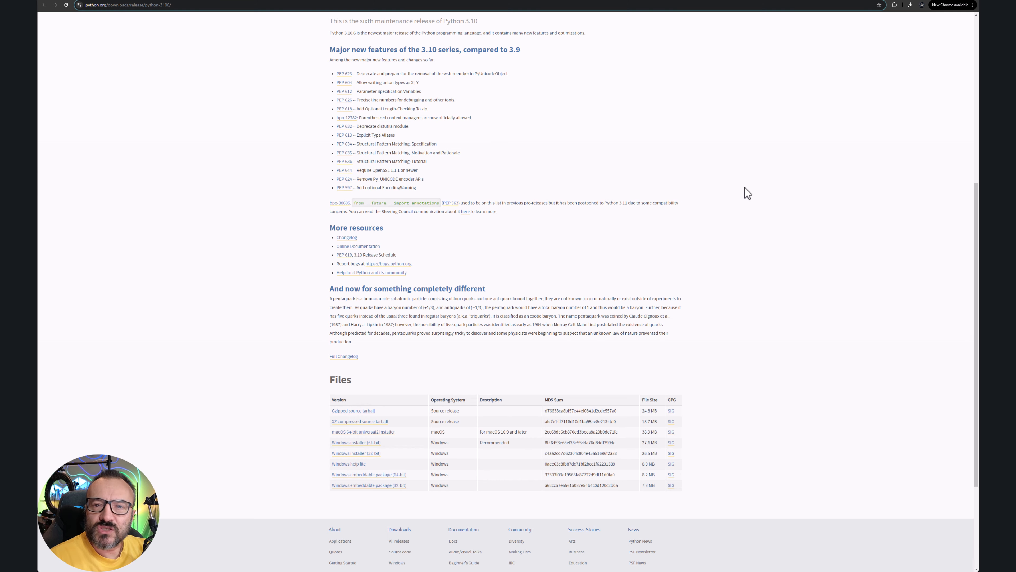
# Step: Examine the Python version note under Automatic Installation on Windows in the stable-diffusion-webui README
pyautogui.scroll(6, 586, 196)
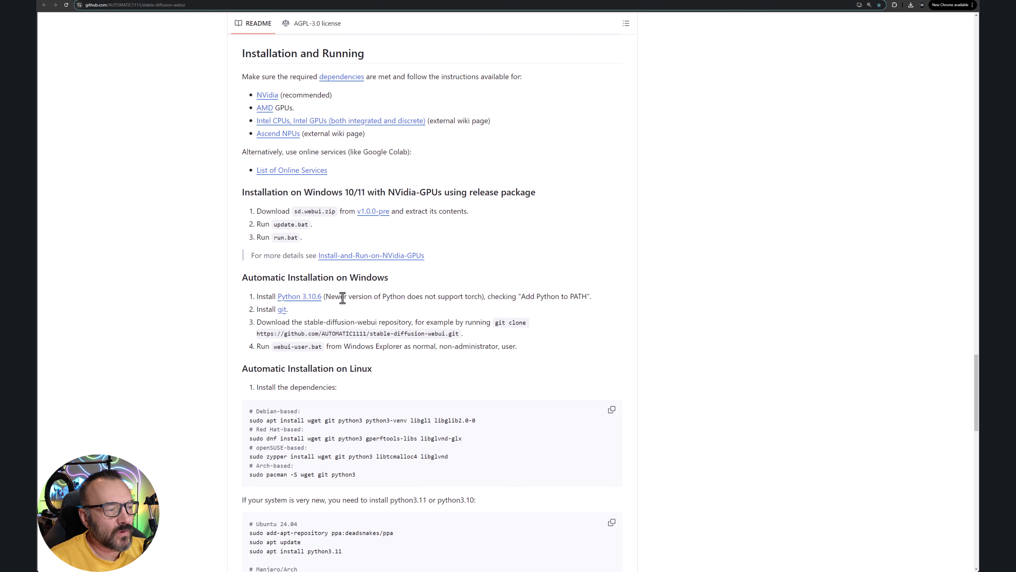
pyautogui.moveTo(345, 296); pyautogui.dragTo(483, 296)
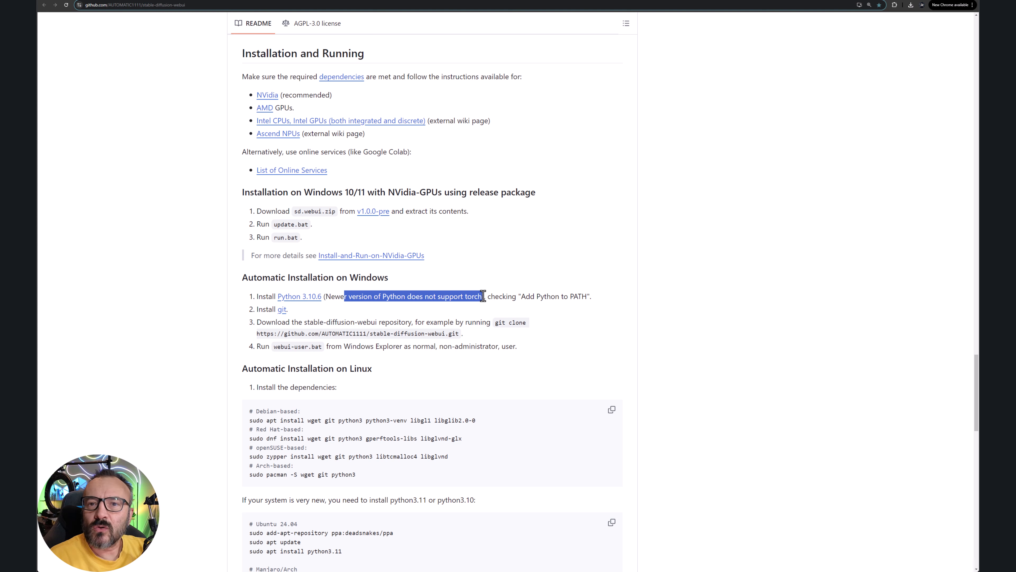
pyautogui.click(646, 269)
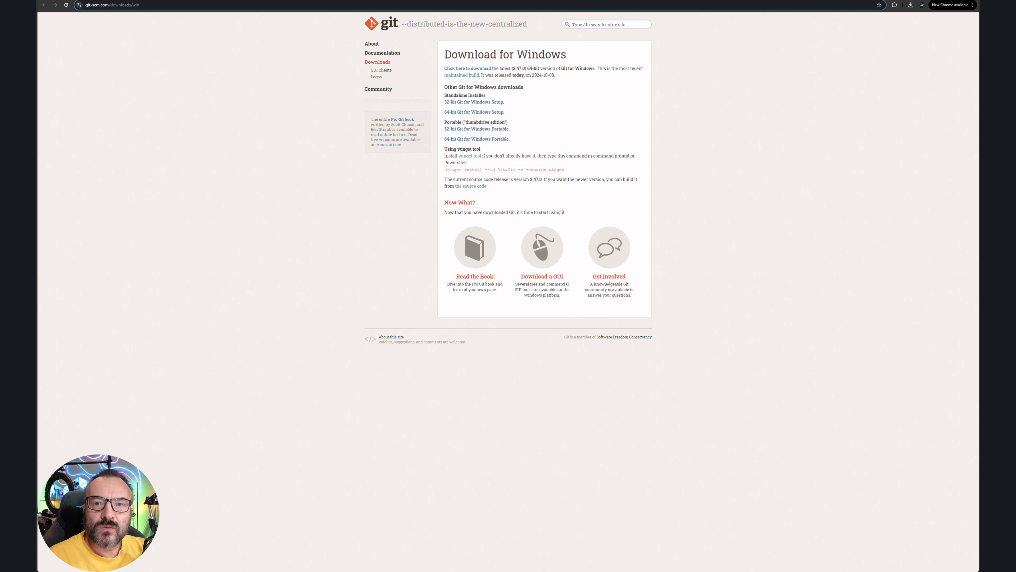
# Step: Launch the downloaded Git-2.47.0-64-bit.exe installer and continue past the license with Only show new options turned off
pyautogui.click(911, 6)
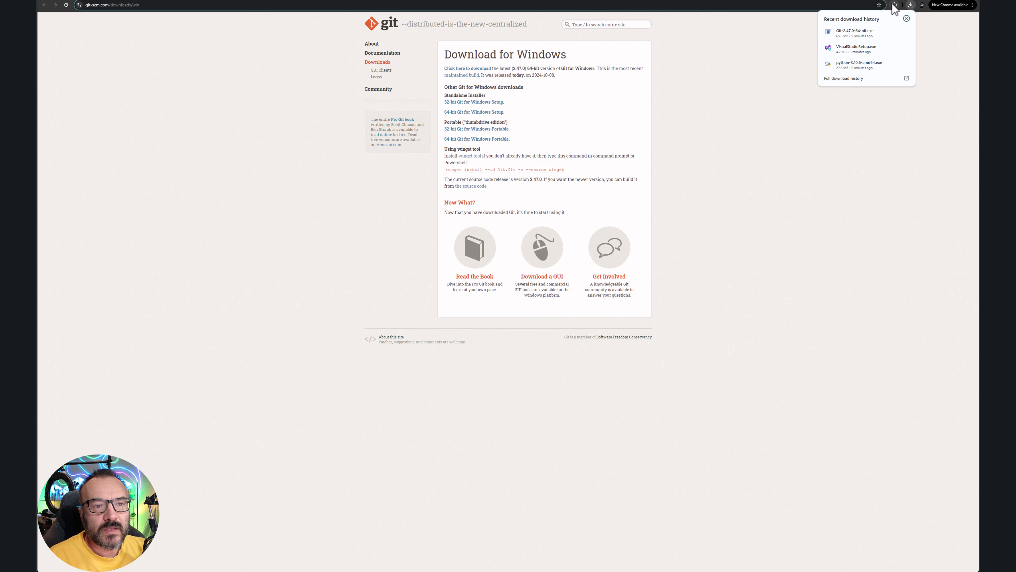
pyautogui.click(855, 37)
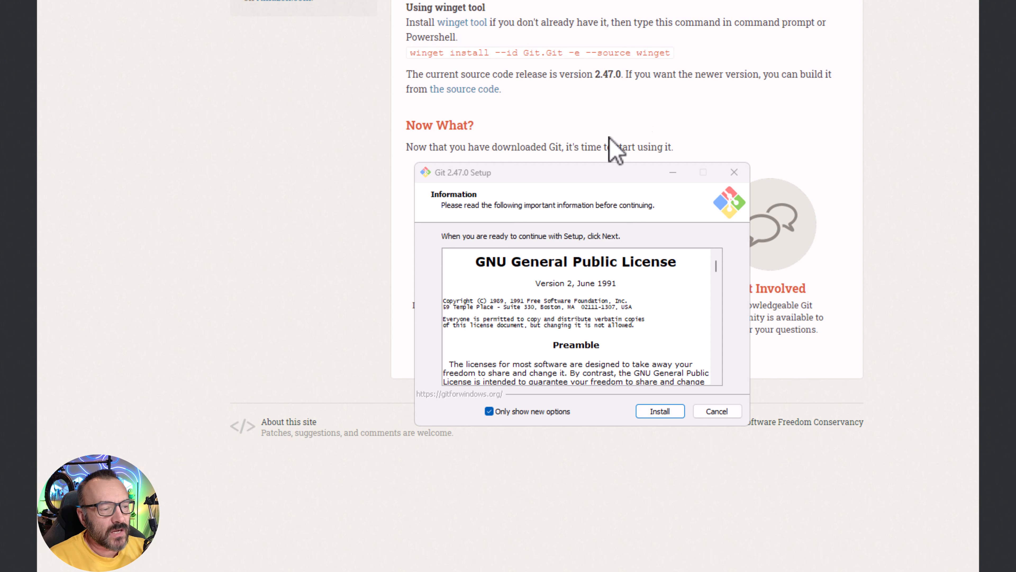
pyautogui.click(681, 411)
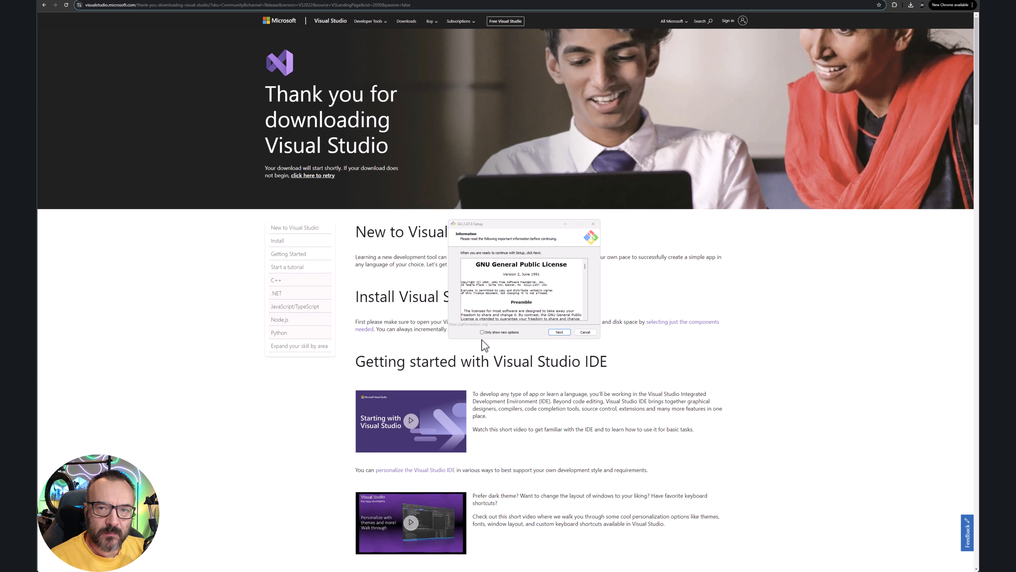
pyautogui.click(497, 332)
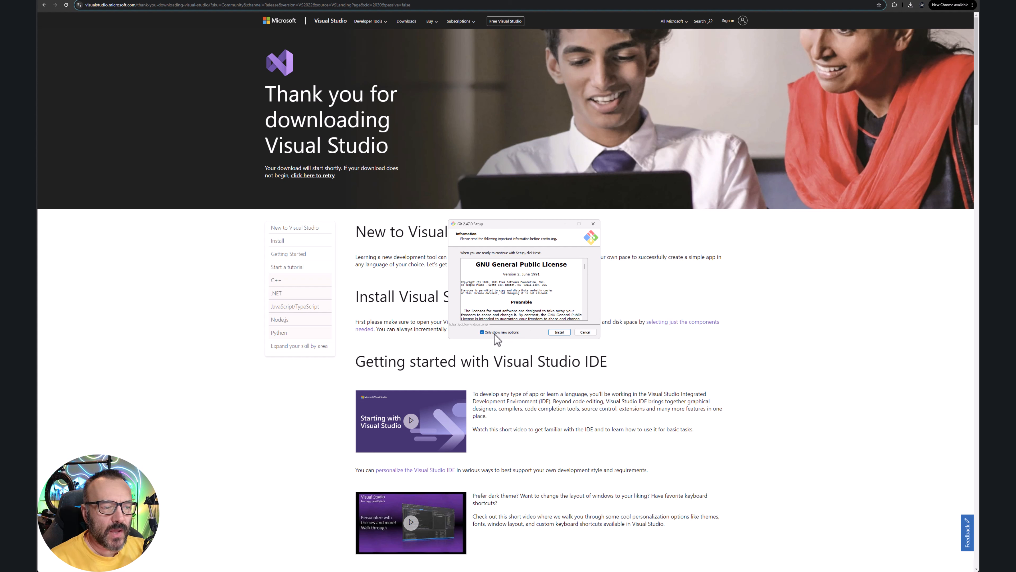
pyautogui.click(509, 332)
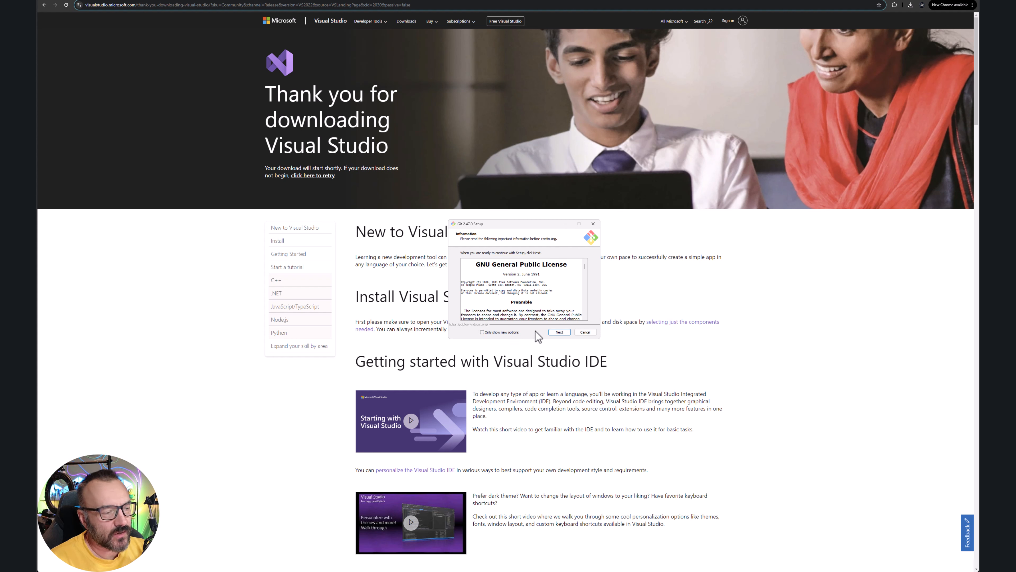
pyautogui.click(560, 332)
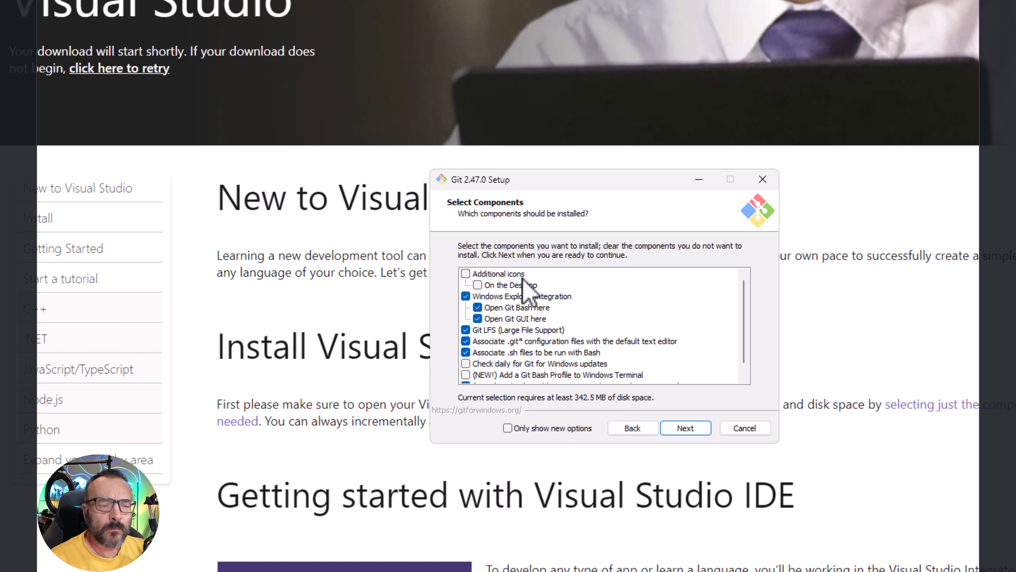
# Step: Accept the default Git components, Vim as editor, Let Git decide for the initial branch, and Git from the command line and 3rd-party software
pyautogui.scroll(-1, 614, 344)
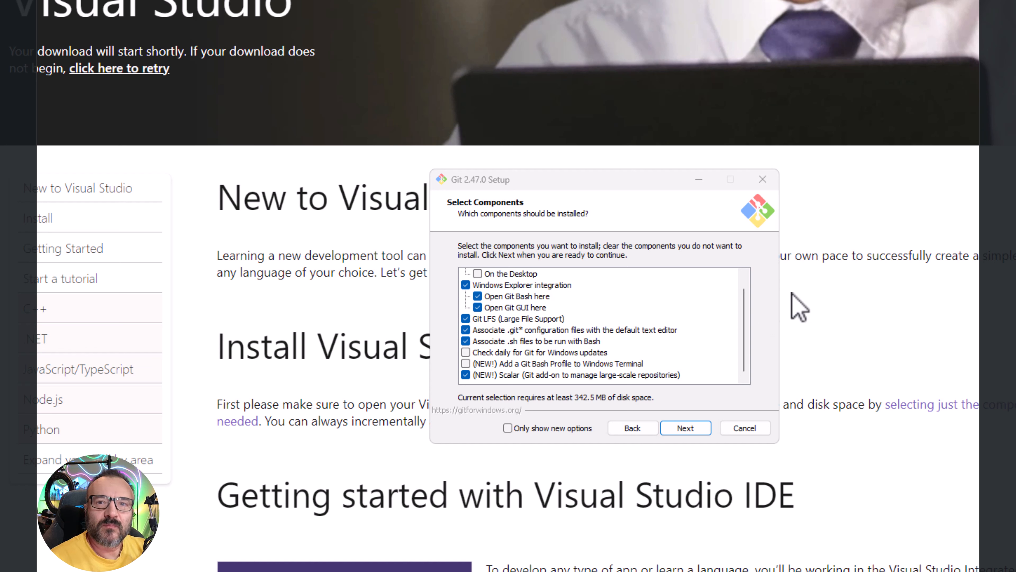
pyautogui.click(692, 426)
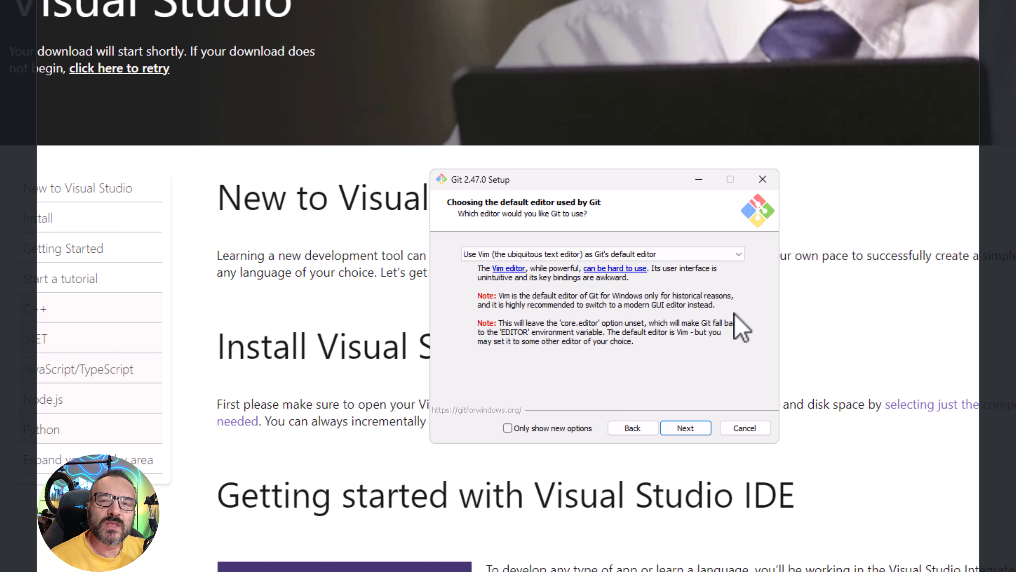
pyautogui.click(682, 428)
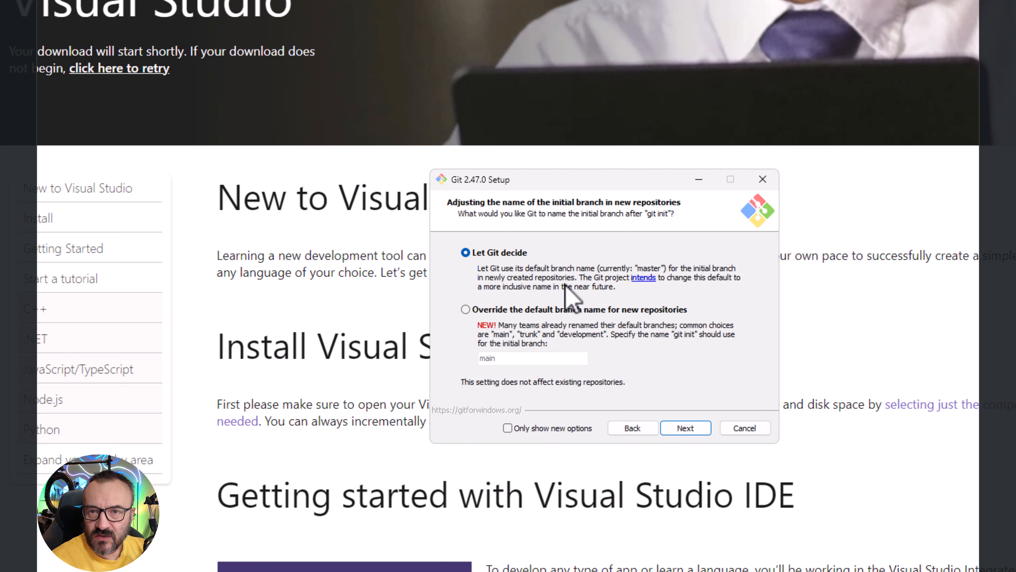
pyautogui.click(685, 428)
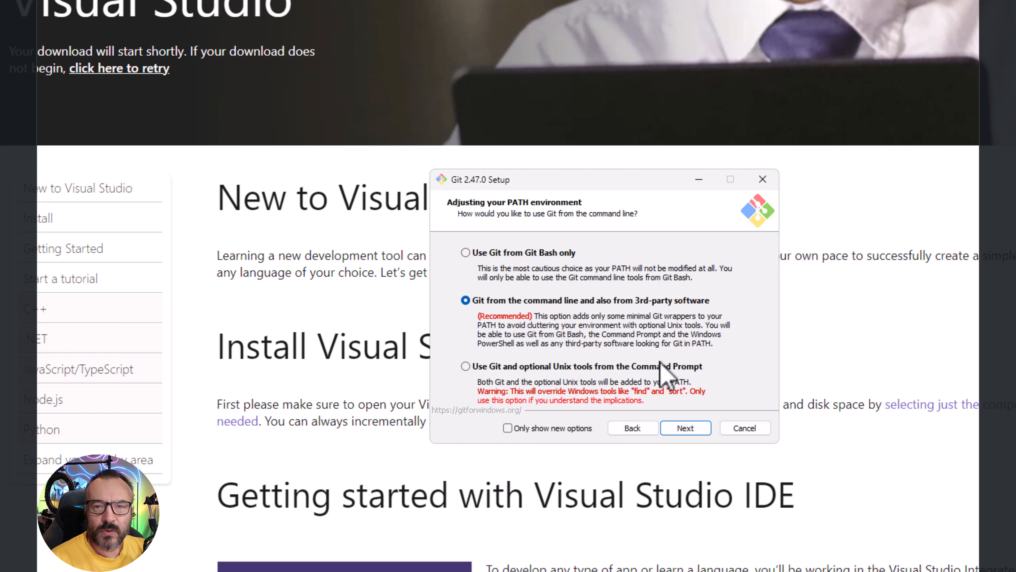
pyautogui.click(686, 428)
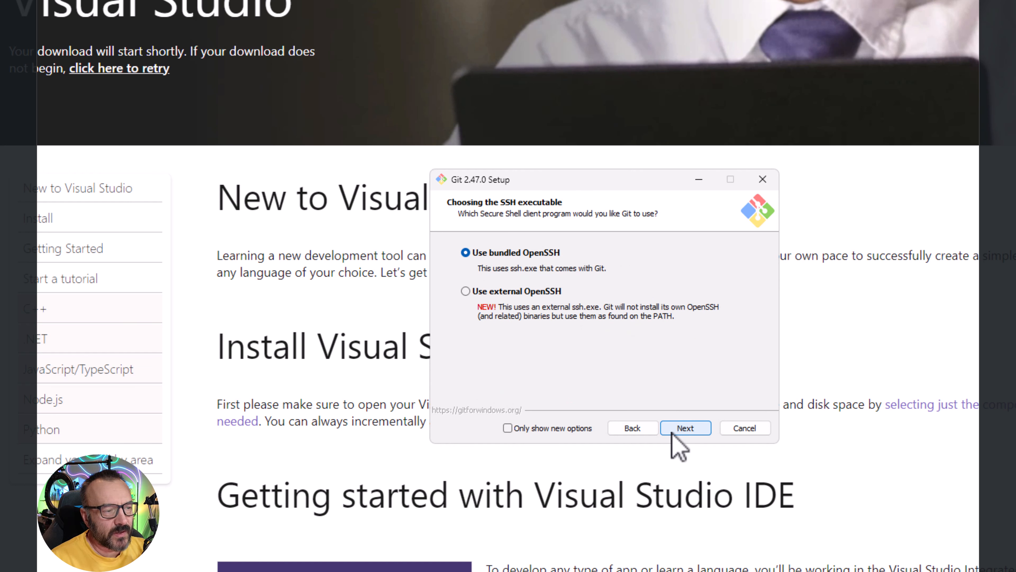
# Step: Accept bundled OpenSSH, the OpenSSL library, Windows-style checkout with Unix-style commit line endings, and MinTTY as Git's terminal
pyautogui.click(685, 428)
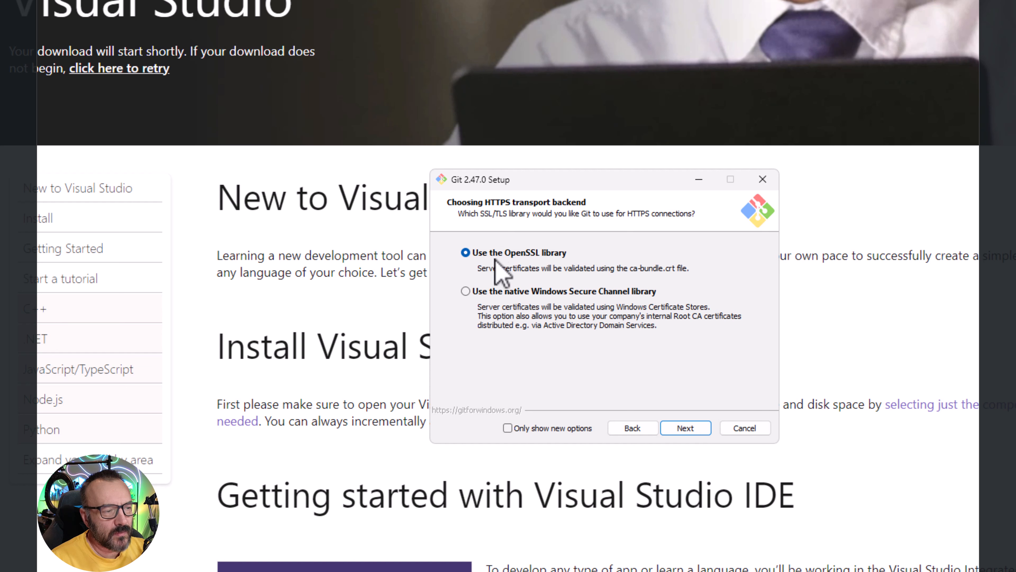
pyautogui.click(683, 430)
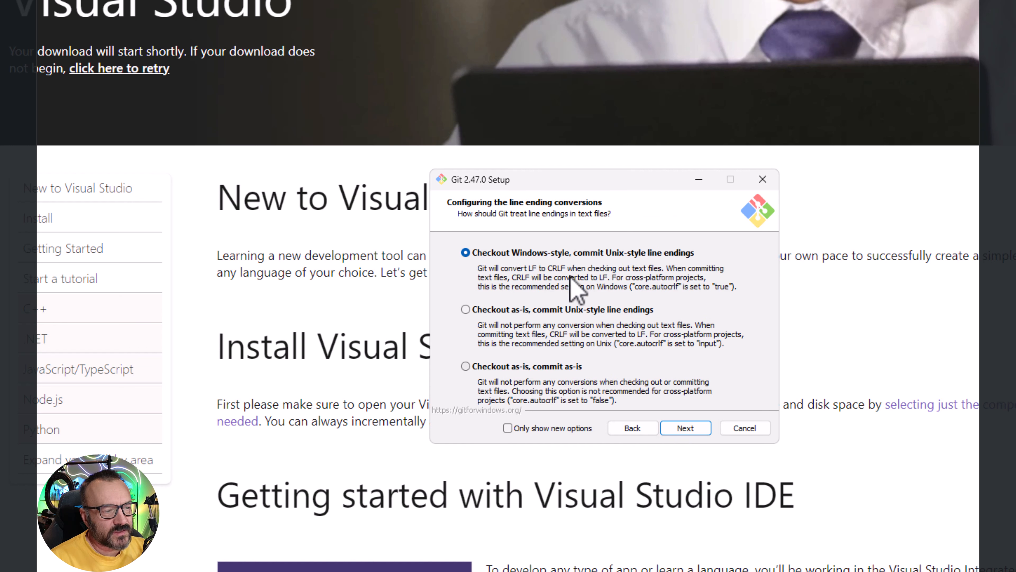
pyautogui.click(695, 428)
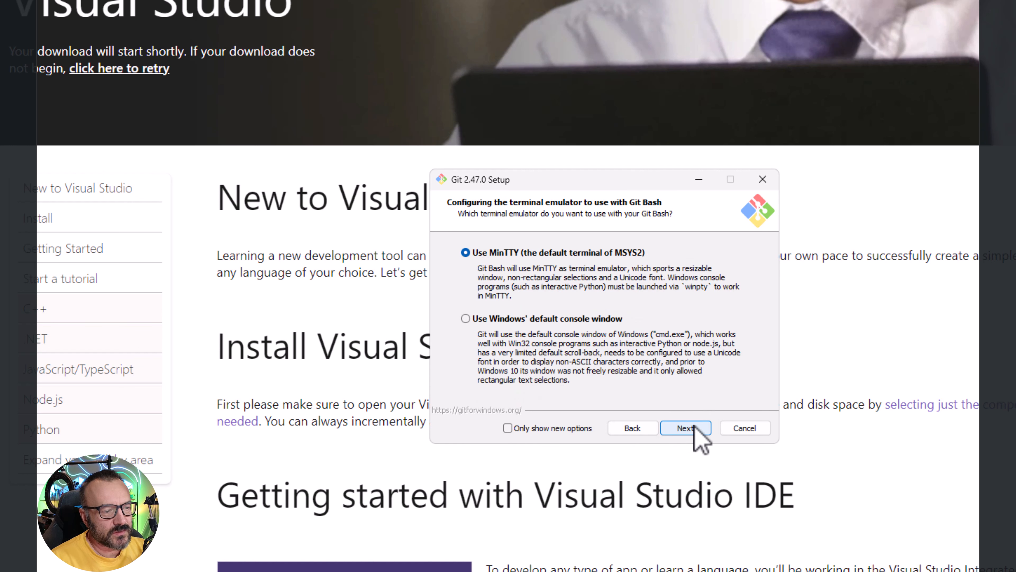
pyautogui.click(696, 428)
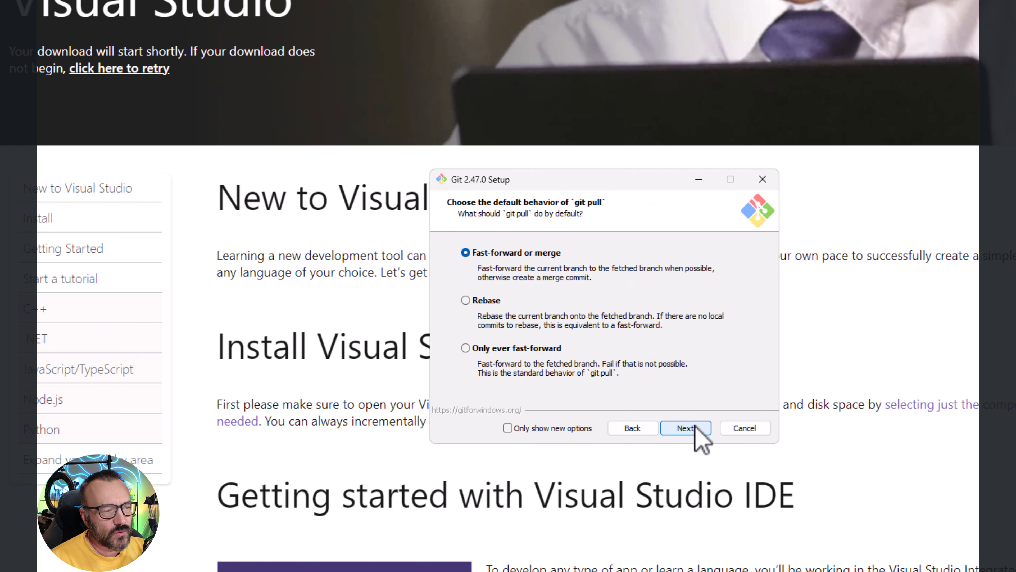
# Step: Accept Fast-forward or merge, Git Credential Manager and file system caching, and proceed with the Git installation
pyautogui.click(695, 427)
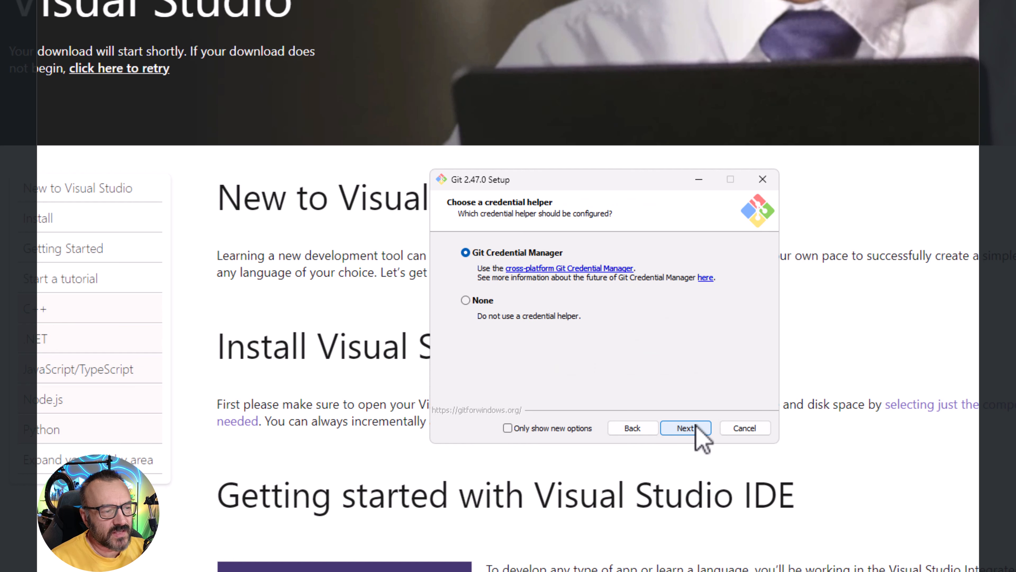
pyautogui.click(696, 428)
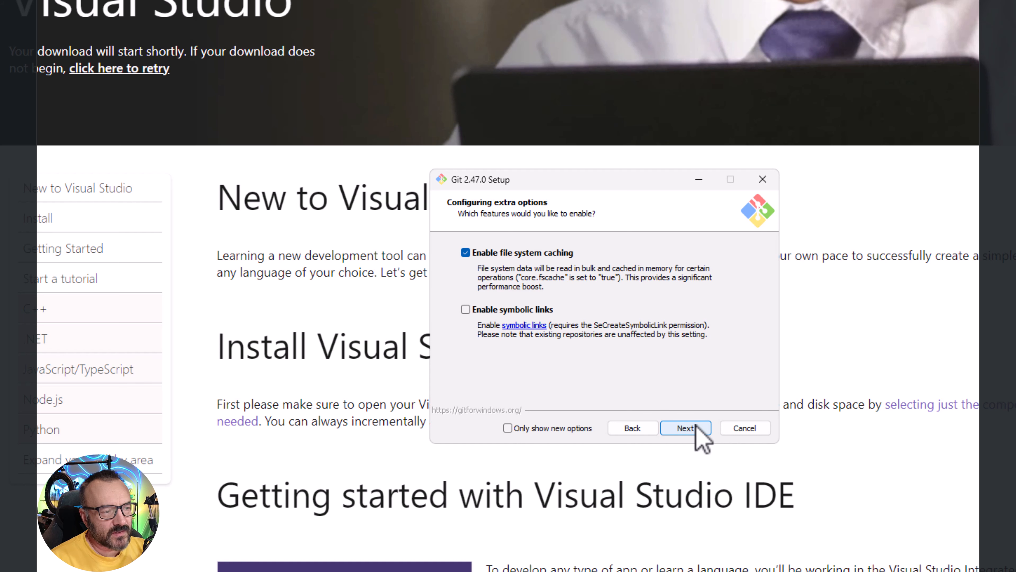
pyautogui.click(697, 428)
pyautogui.click(697, 427)
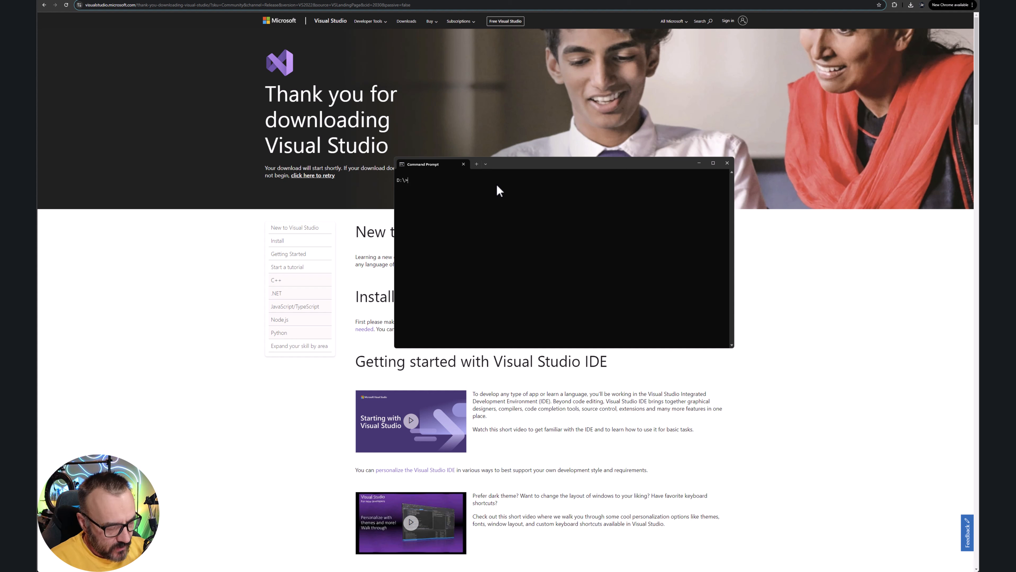
# Step: Run git in the Command Prompt to check the installation and look through its command help
pyautogui.write('git')
pyautogui.press('Return')
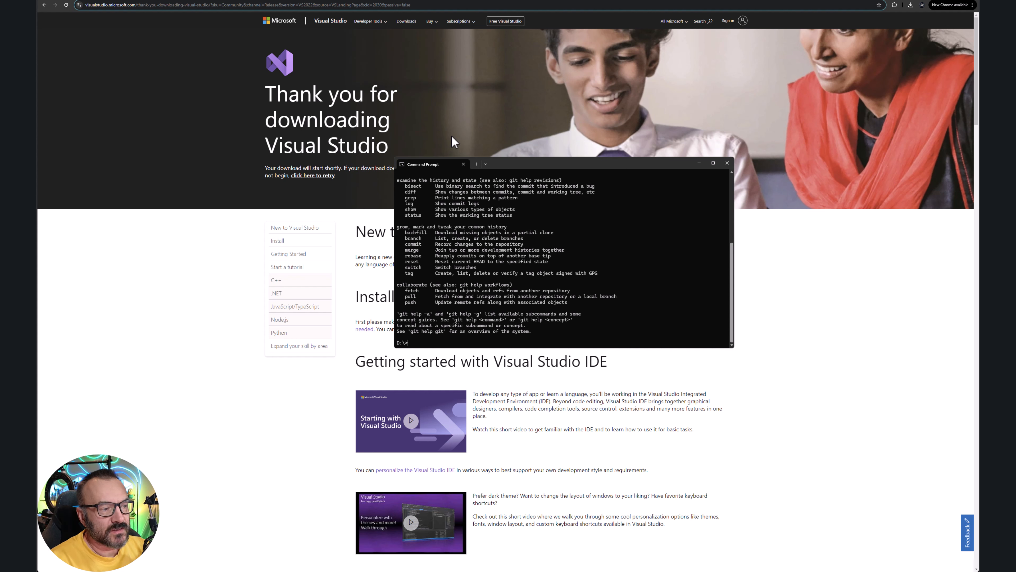
pyautogui.scroll(3, 537, 284)
pyautogui.scroll(3, 516, 292)
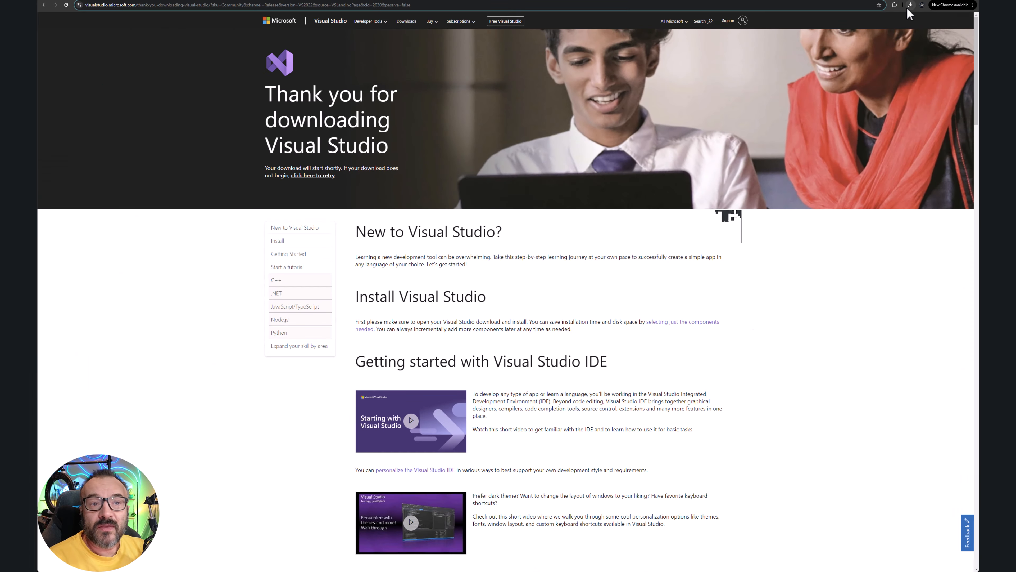
# Step: Run the downloaded python-3.10.6-amd64.exe as a customized install for all users in D:\Classes\StableDiffusion-class, with Python 3.10 added to PATH
pyautogui.click(911, 5)
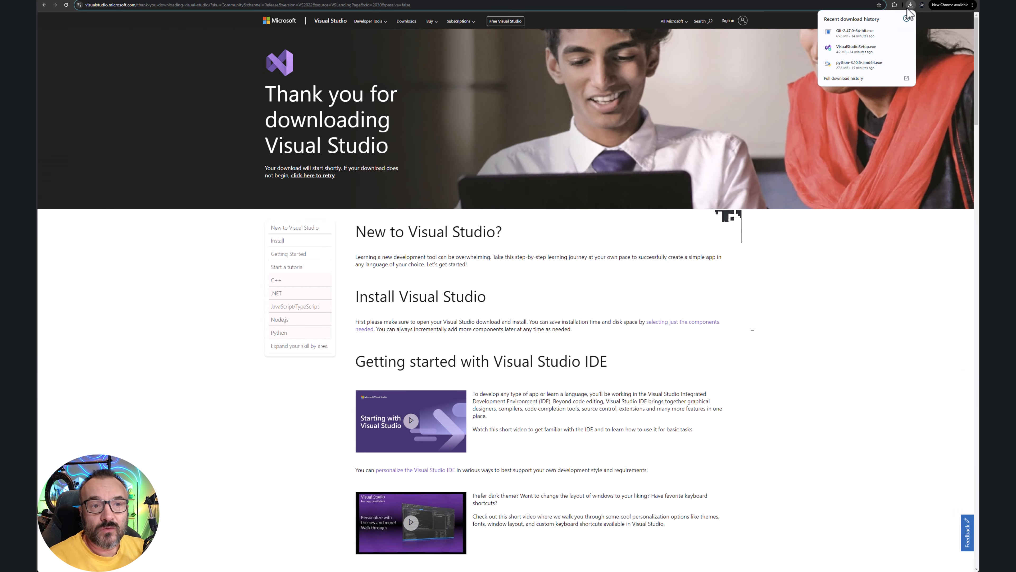
pyautogui.click(864, 63)
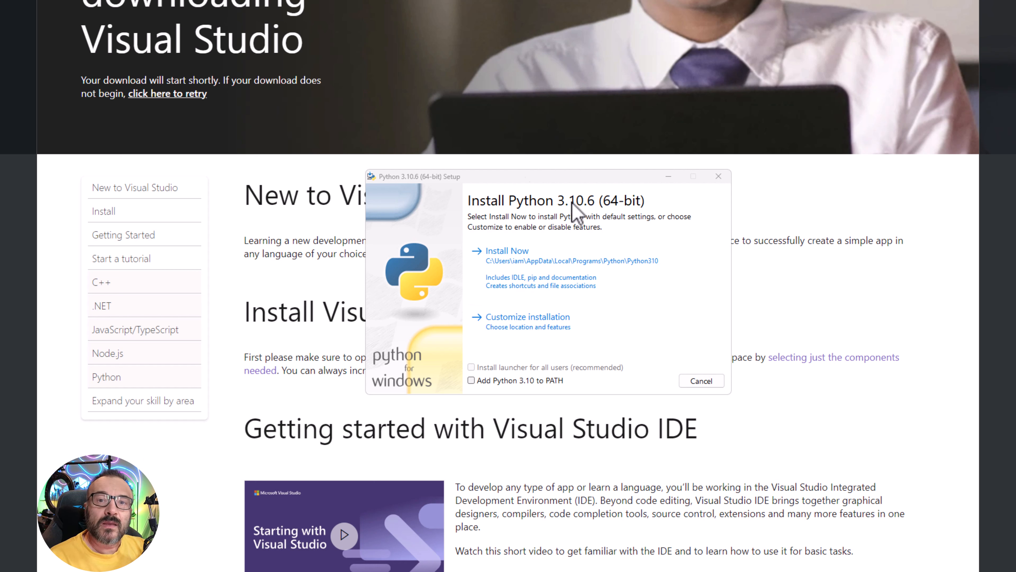
pyautogui.click(486, 381)
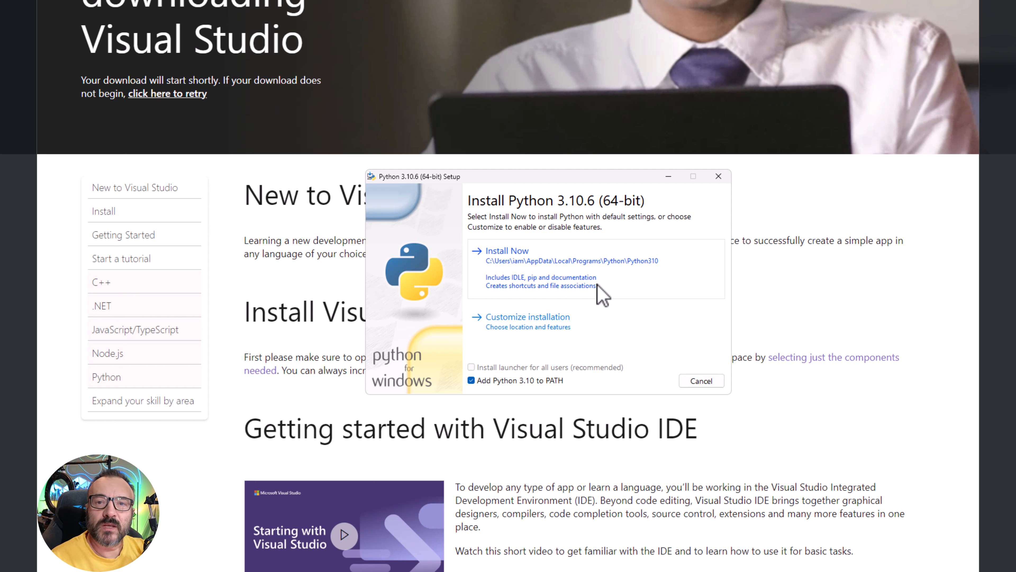
pyautogui.click(537, 320)
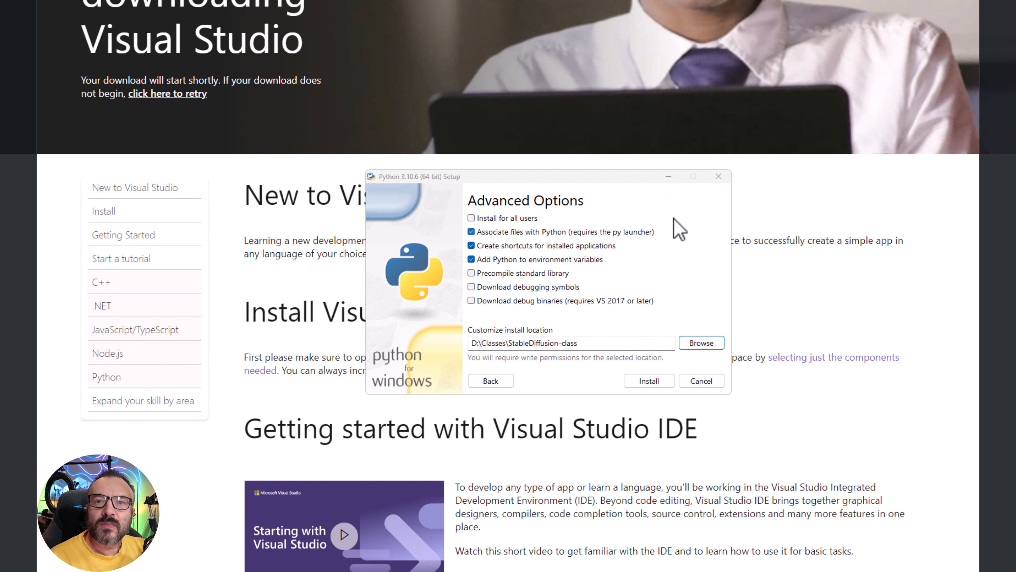
pyautogui.click(471, 217)
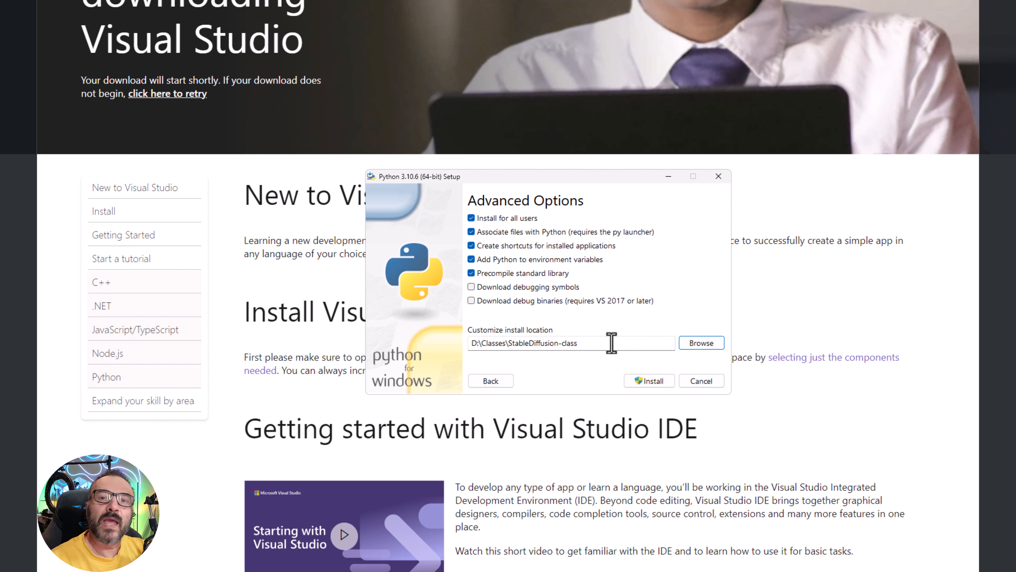
pyautogui.click(646, 381)
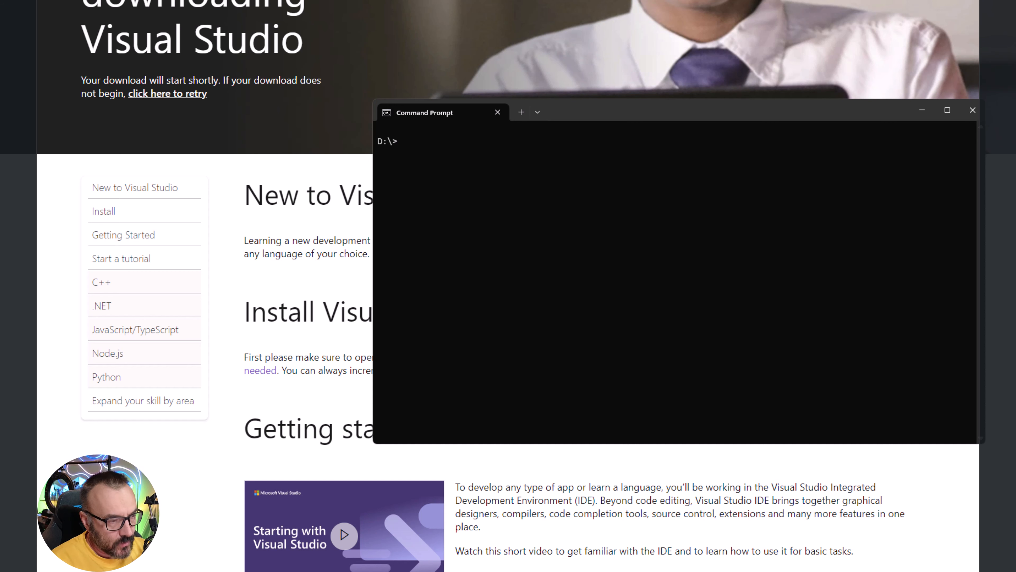
# Step: Check the Python installation by running python -v in the Command Prompt
pyautogui.write('python -v')
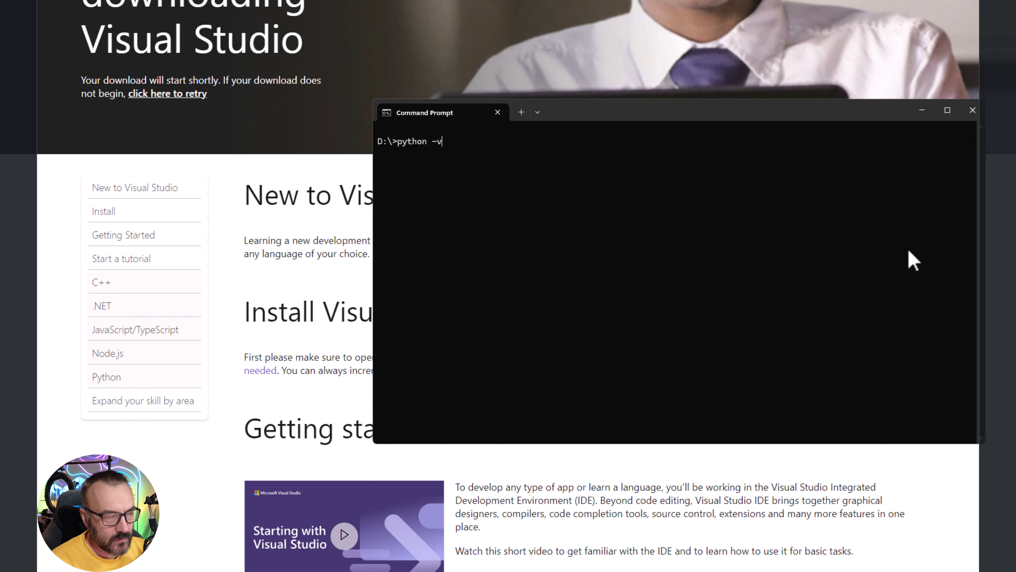
pyautogui.press('Return')
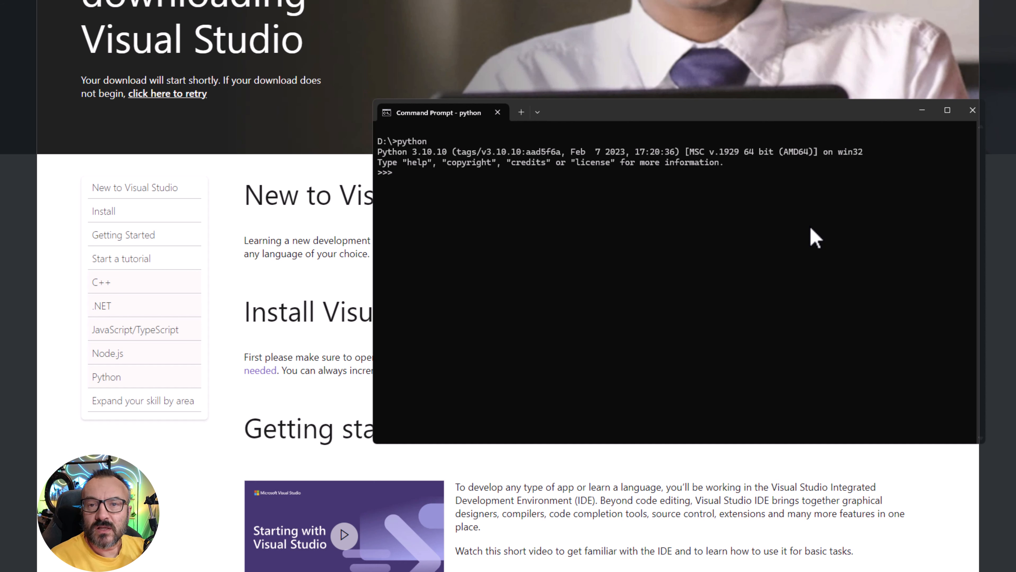
# Step: Exit the Python interpreter and close the Command Prompt window
pyautogui.hotkey('ctrl', 'z')
pyautogui.press('Return')
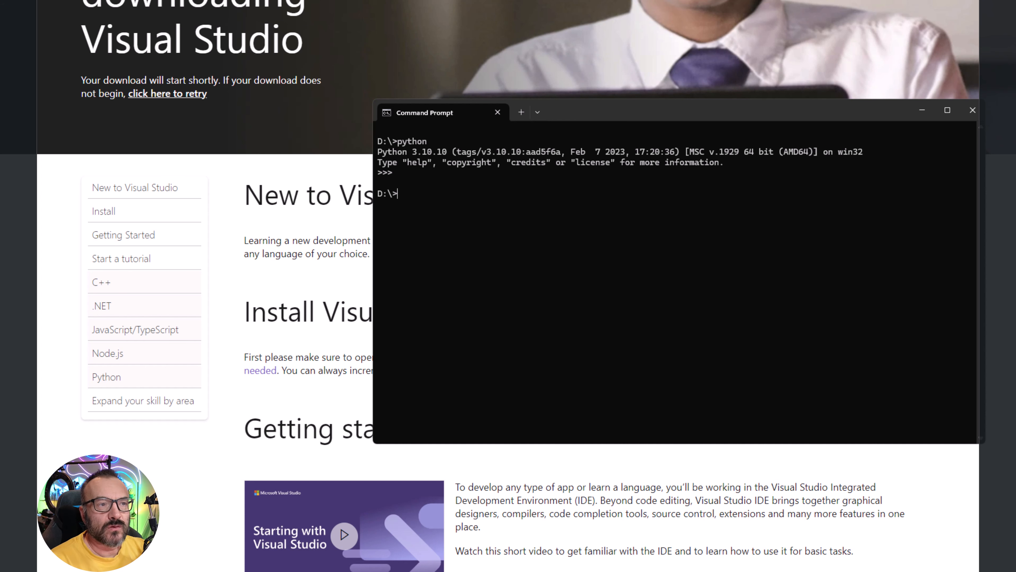
pyautogui.click(973, 110)
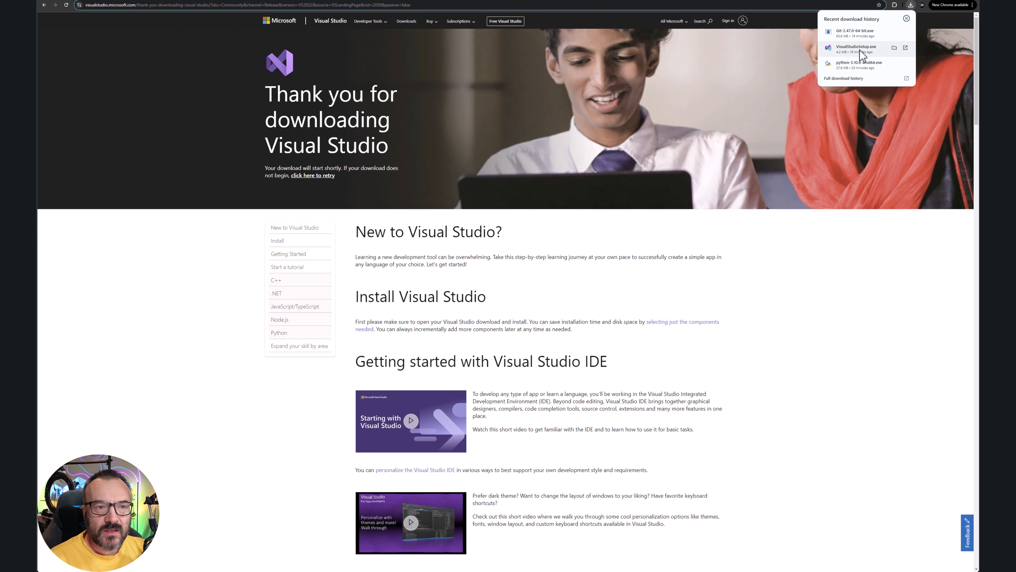
# Step: Run the downloaded VisualStudioSetup.exe, update Visual Studio Community 2022 to version 17.11.5, and close the installer
pyautogui.click(860, 50)
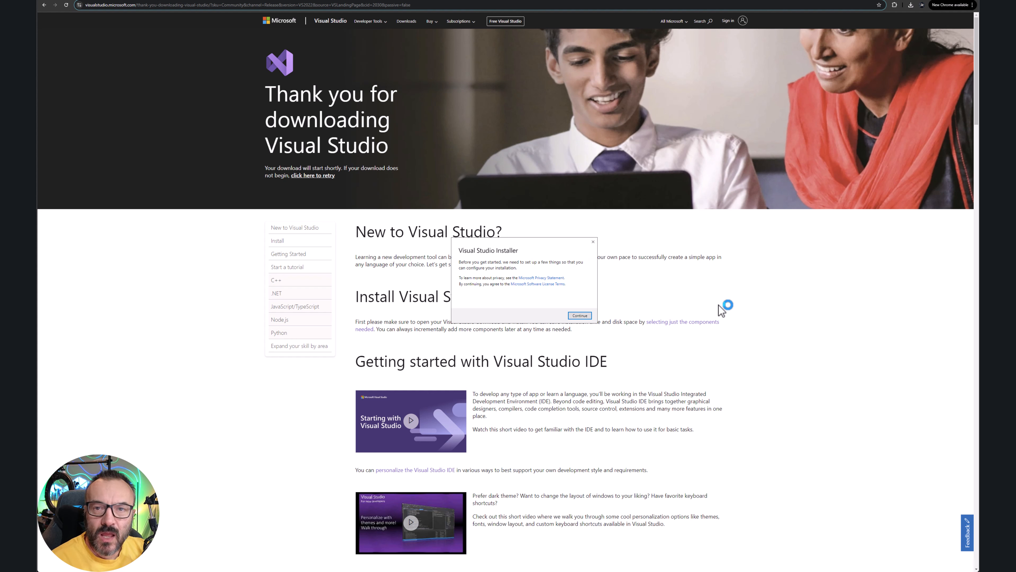
pyautogui.click(580, 316)
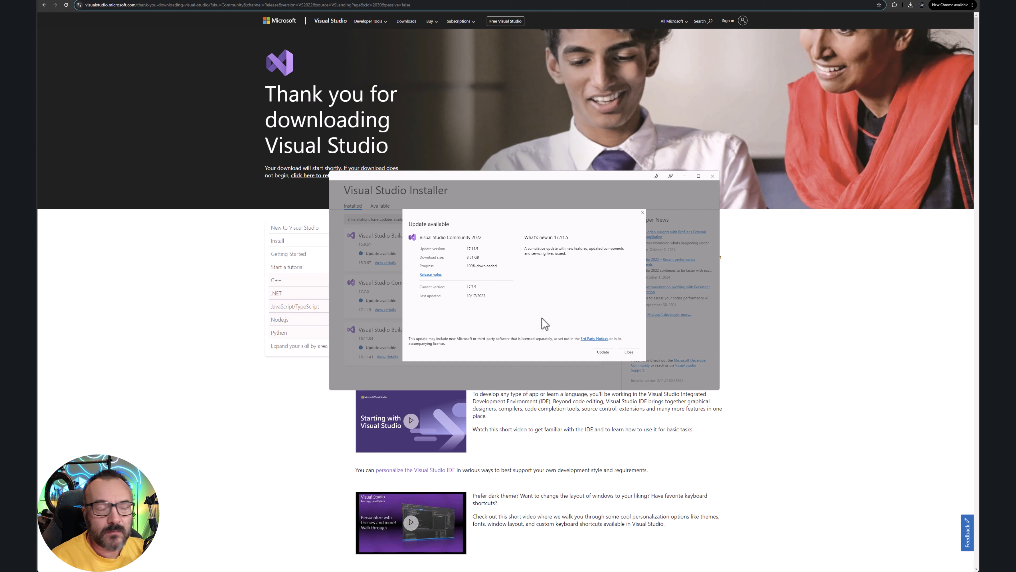
pyautogui.click(608, 353)
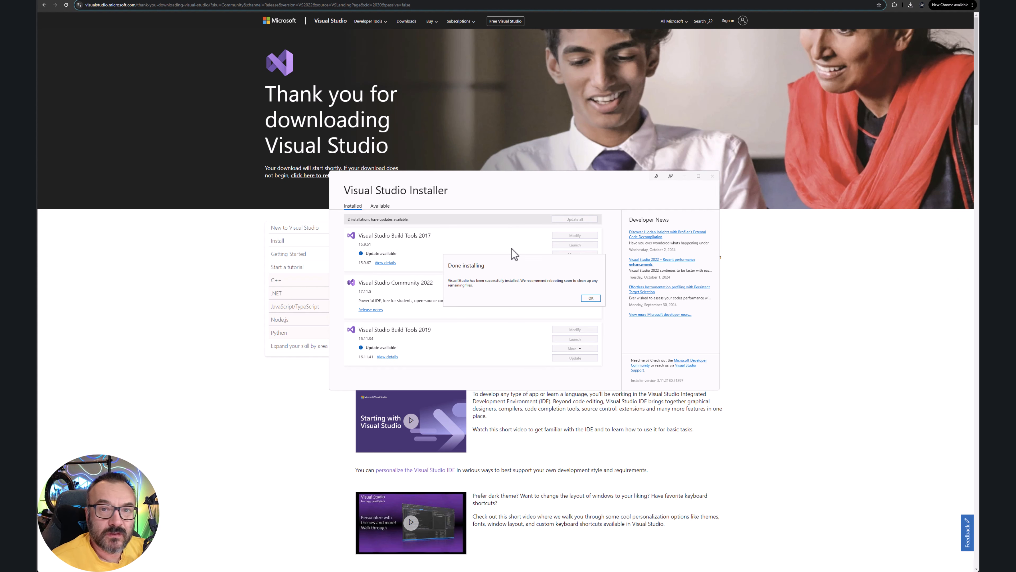
pyautogui.click(590, 298)
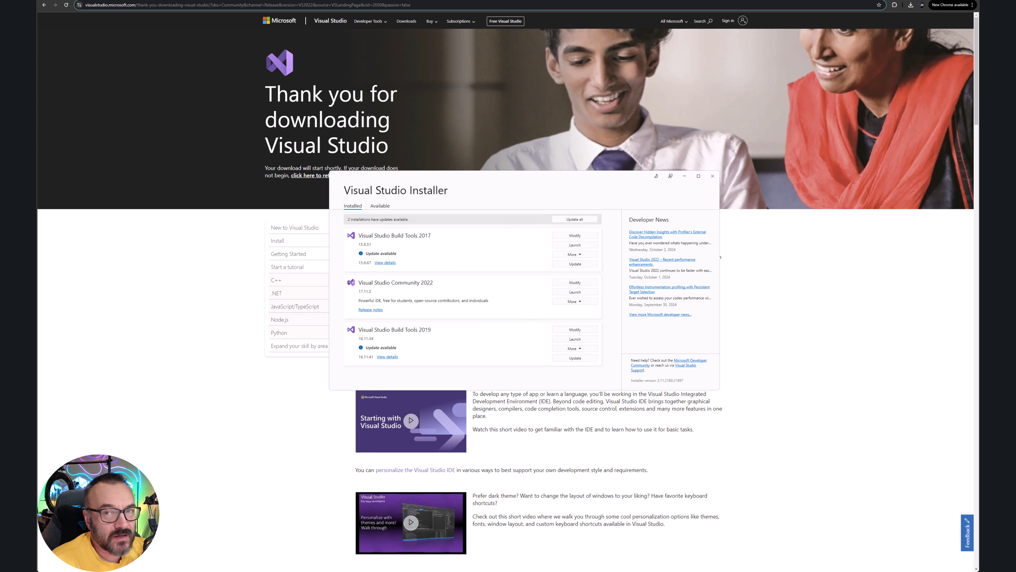
pyautogui.click(589, 290)
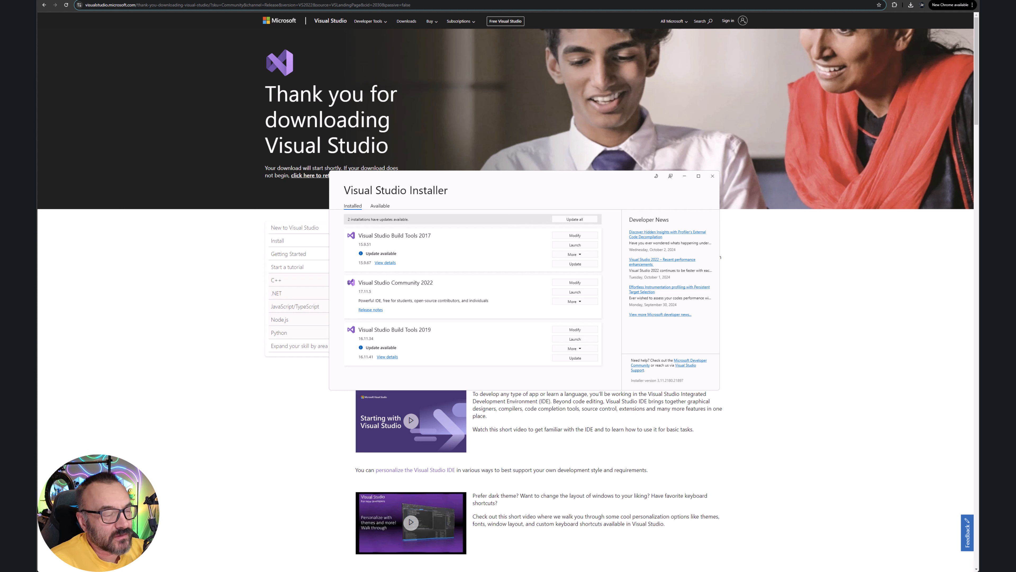
pyautogui.click(713, 176)
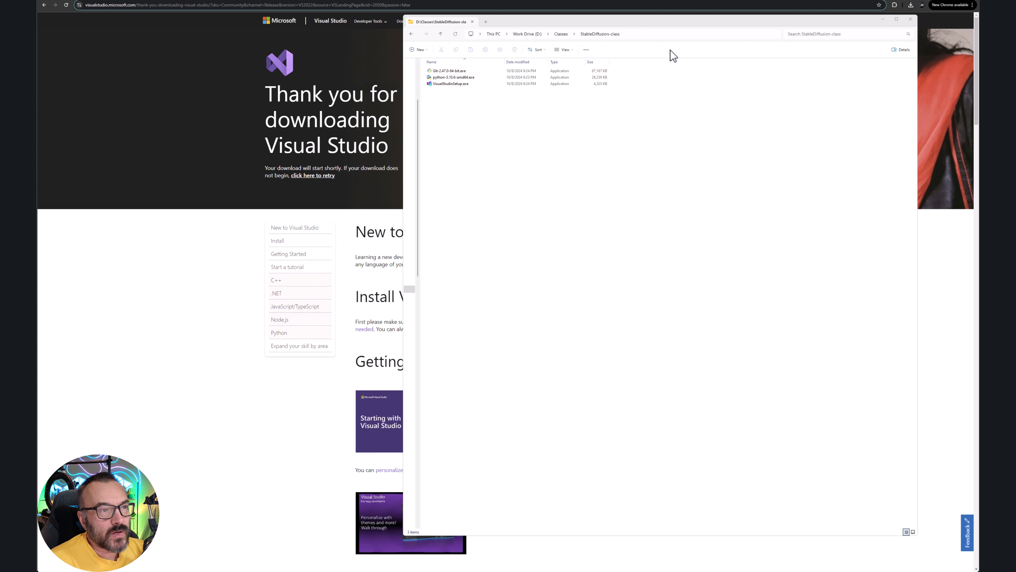
# Step: Open a command prompt in the D:\Classes\StableDiffusion-class folder from File Explorer
pyautogui.click(676, 32)
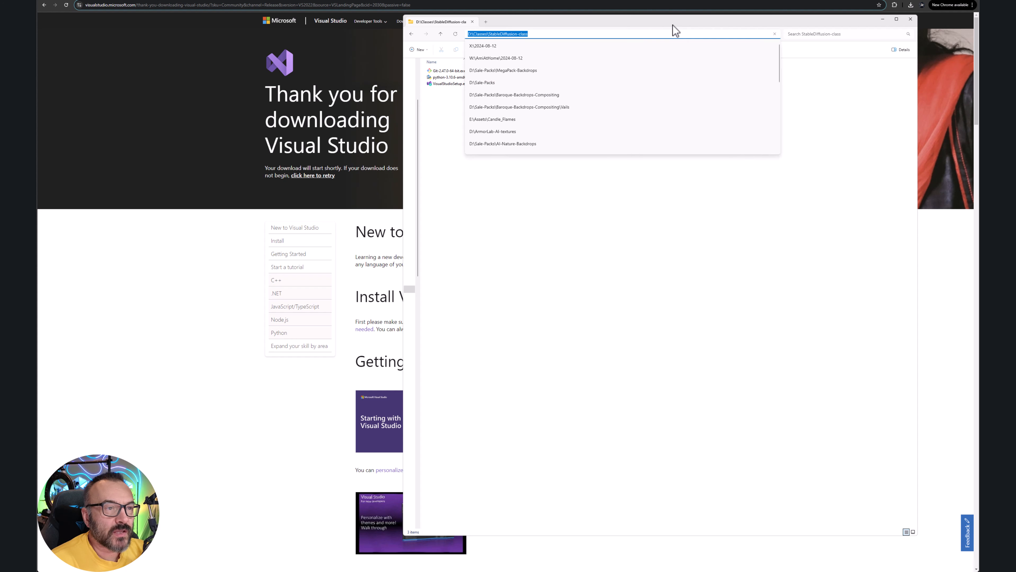
pyautogui.write('cmd')
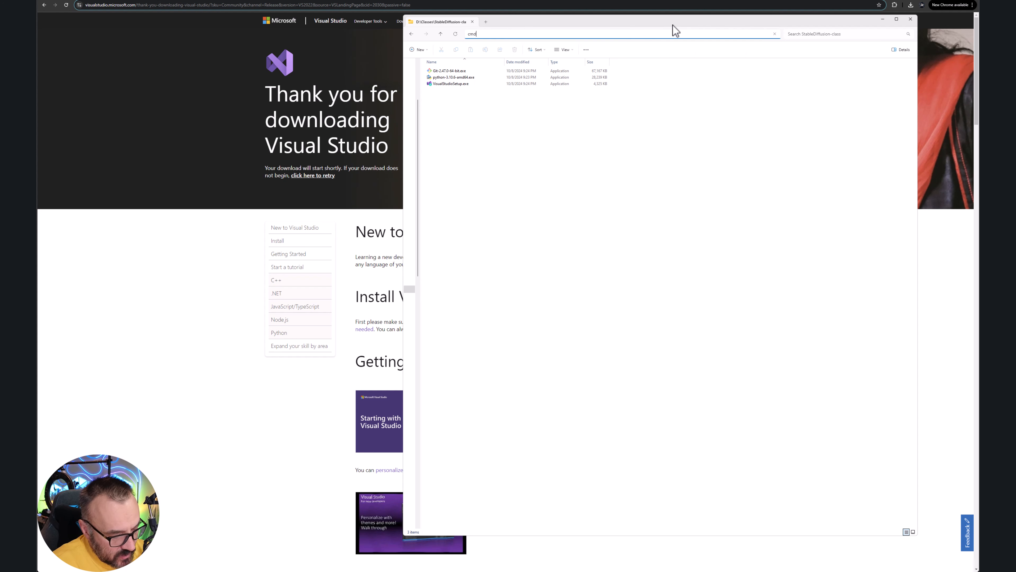
pyautogui.press('Return')
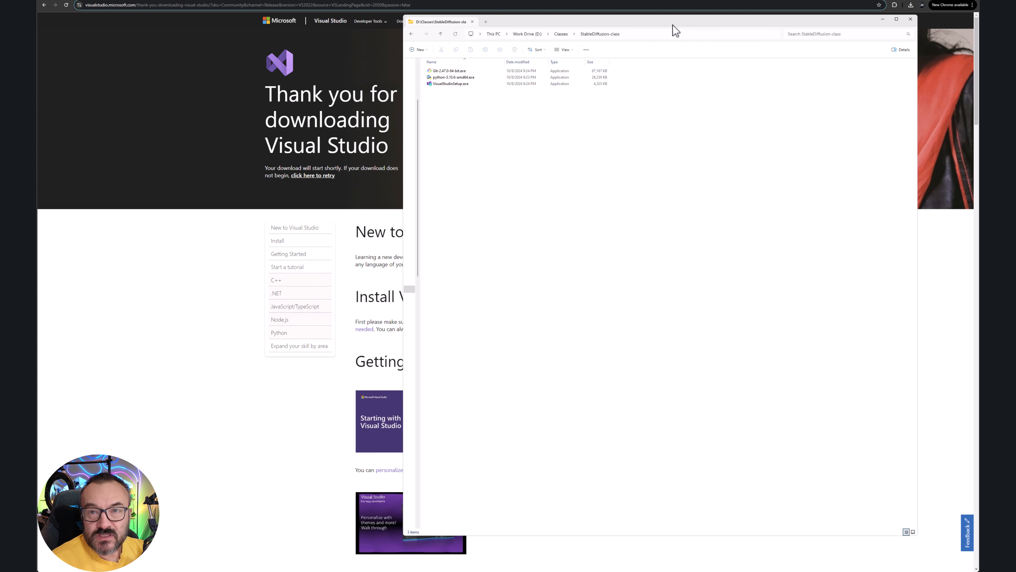
pyautogui.moveTo(255, 89); pyautogui.dragTo(525, 128)
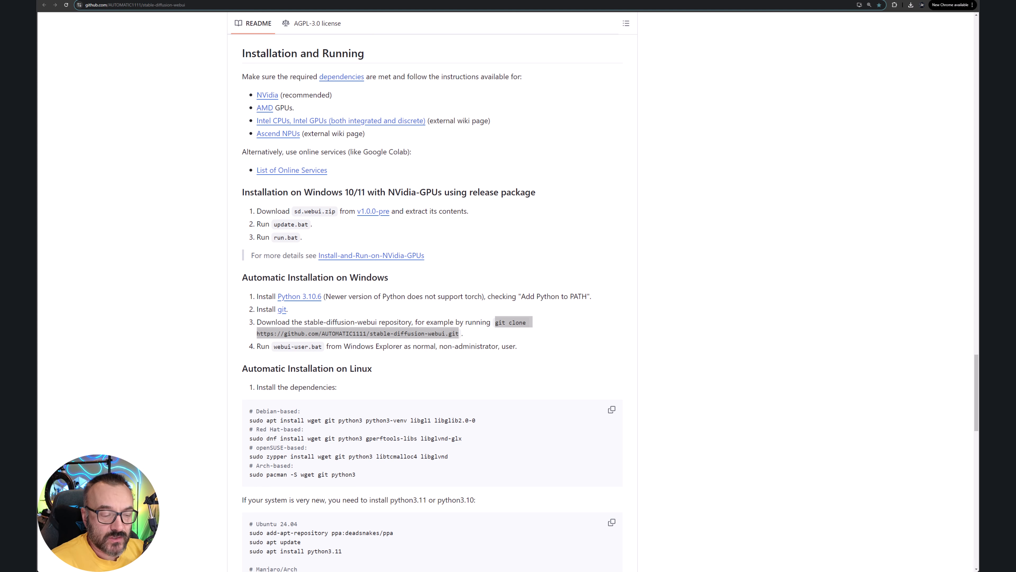
pyautogui.click(834, 570)
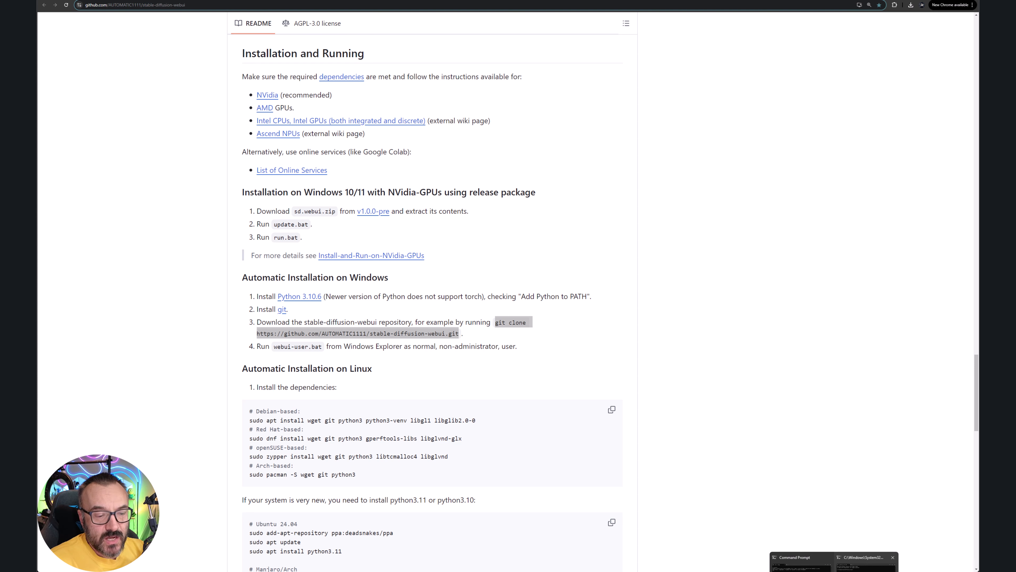
pyautogui.click(864, 565)
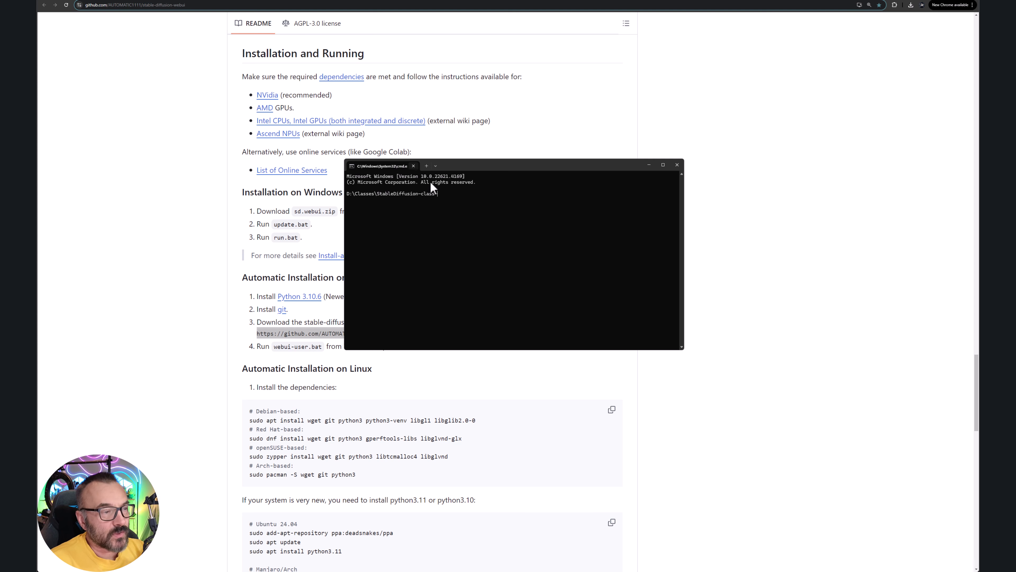
pyautogui.moveTo(523, 167); pyautogui.dragTo(798, 220)
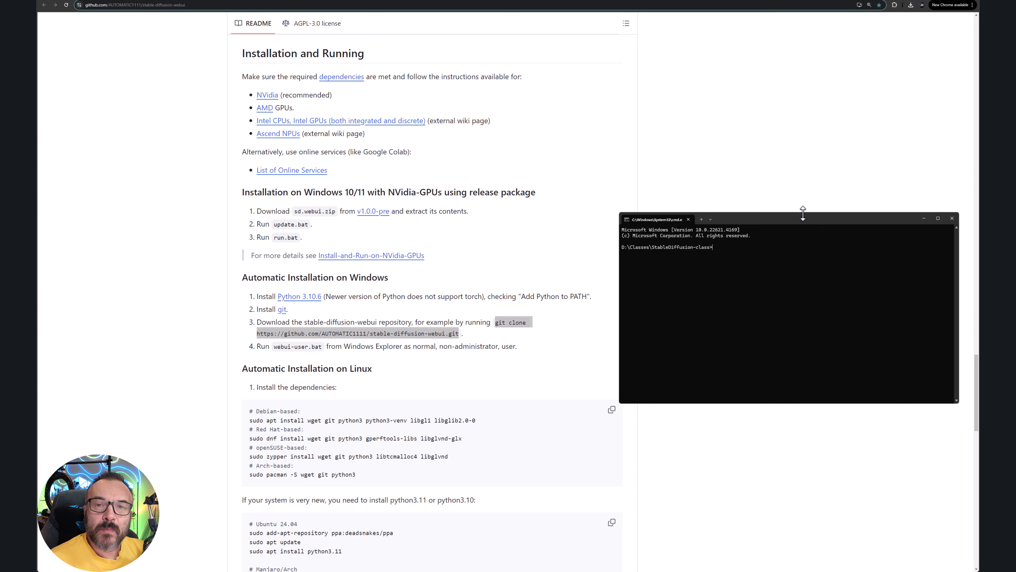
pyautogui.moveTo(816, 223); pyautogui.dragTo(747, 219)
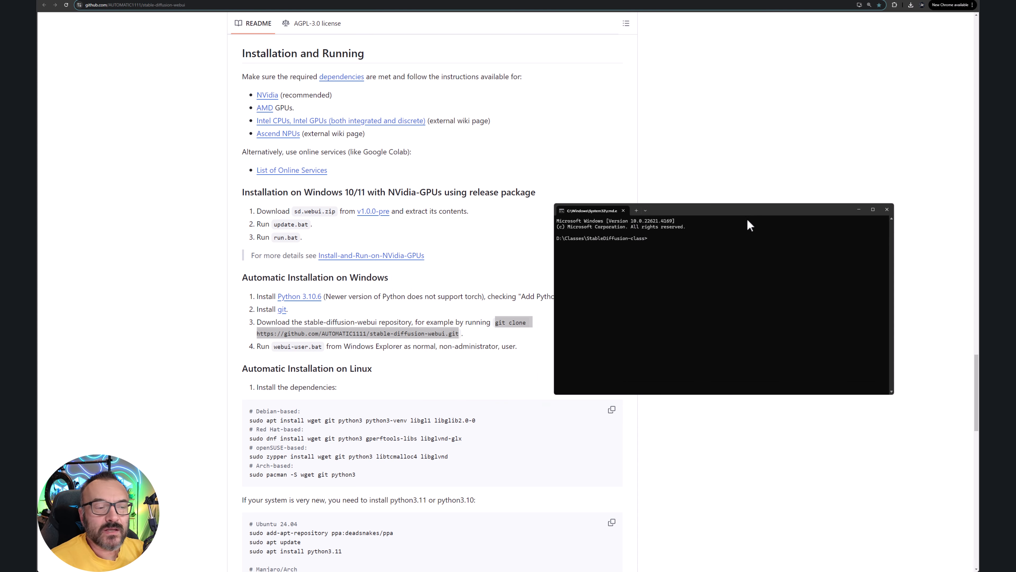
pyautogui.write('git clone https://github.com/AUTOMATIC1111/stable-diffusion-webui.git')
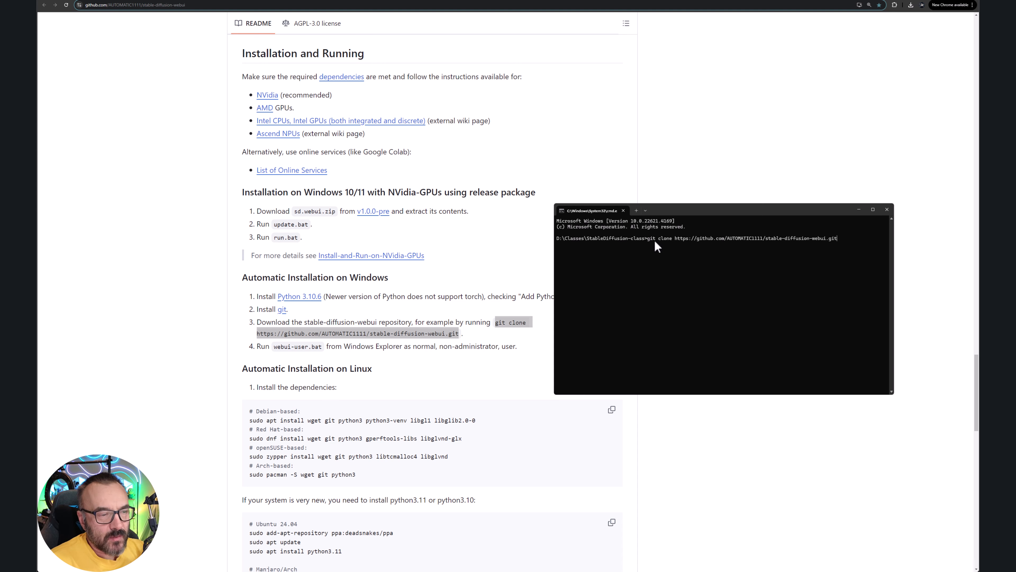
pyautogui.press('Return')
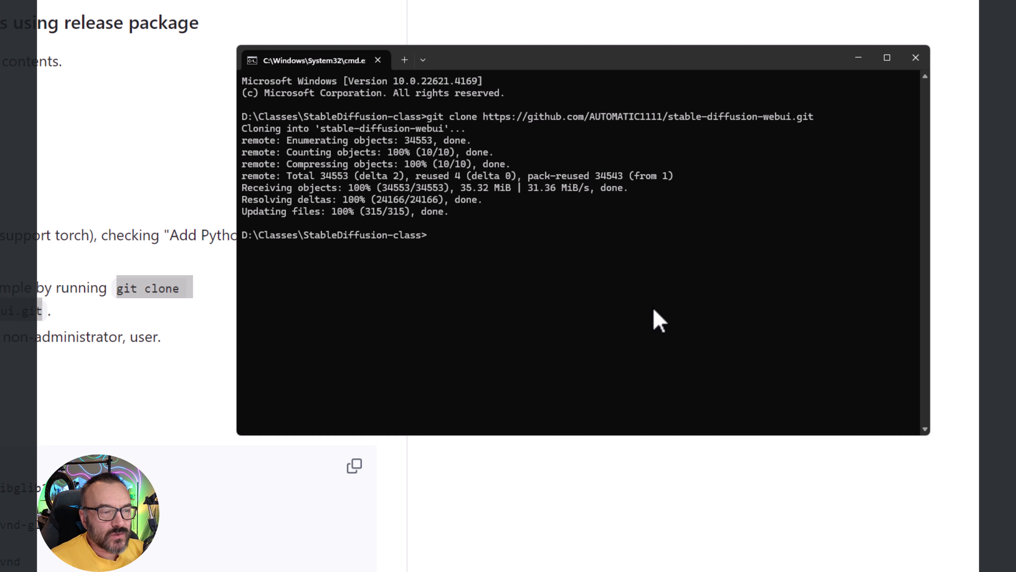
# Step: List the contents of the StableDiffusion-class folder and change into the stable-diffusion-webui directory
pyautogui.write('dir')
pyautogui.press('Return')
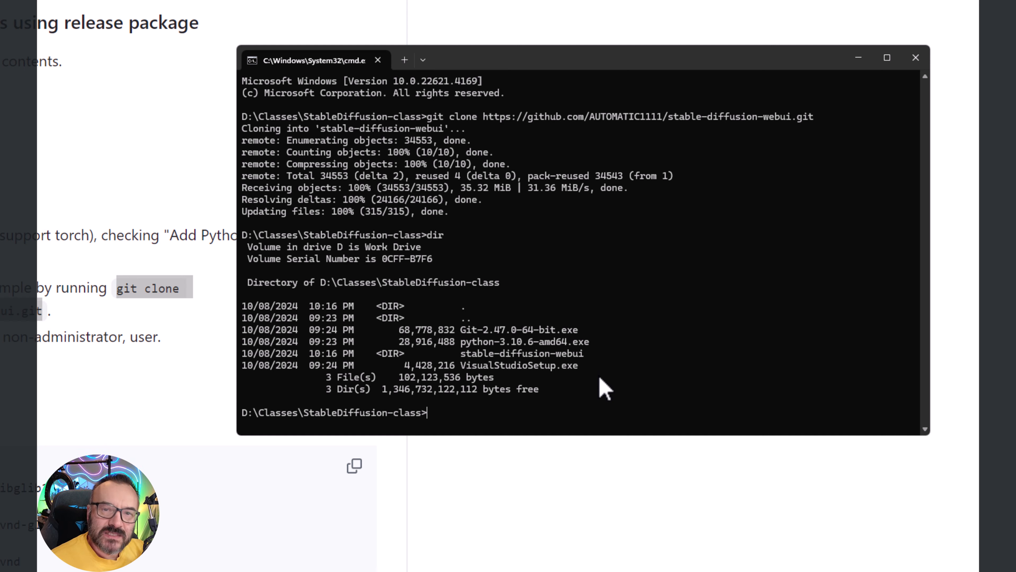
pyautogui.write('cd')
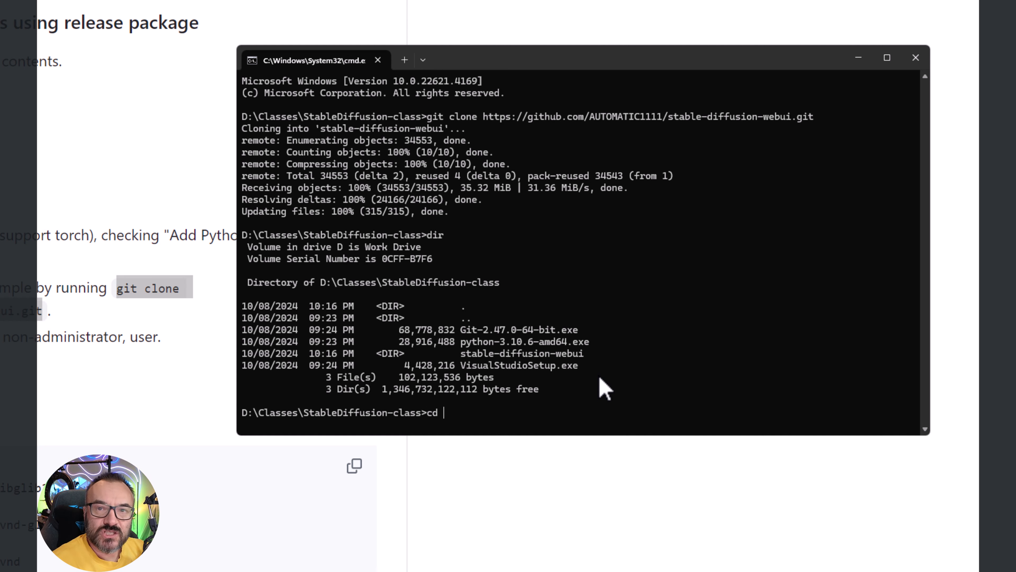
pyautogui.write(' st')
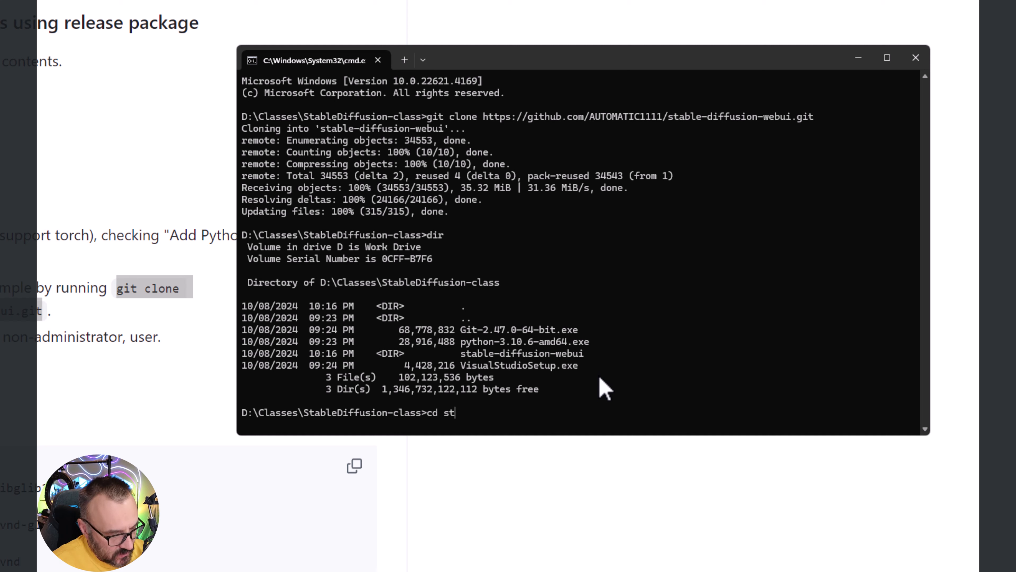
pyautogui.press('Tab')
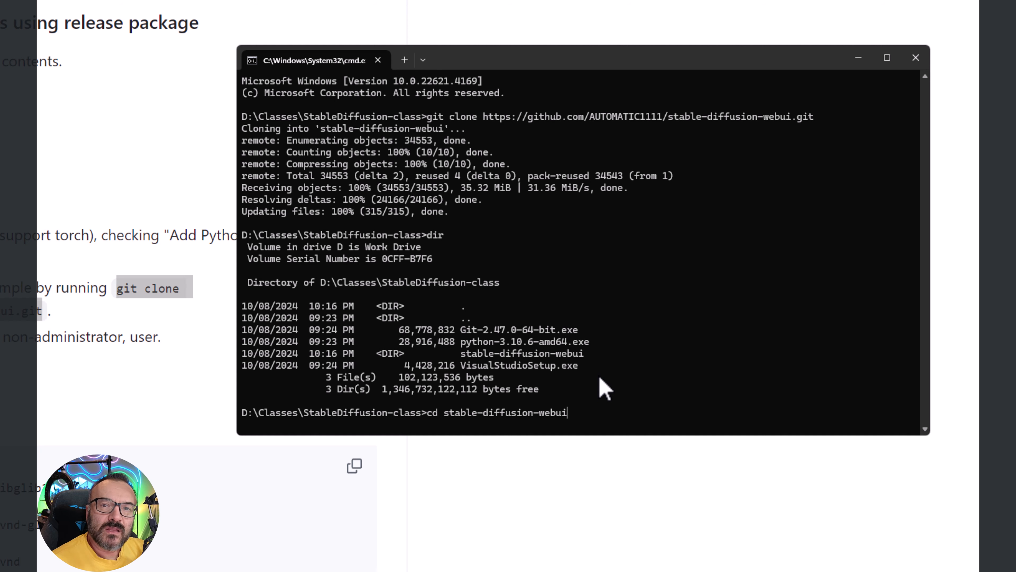
pyautogui.press('Return')
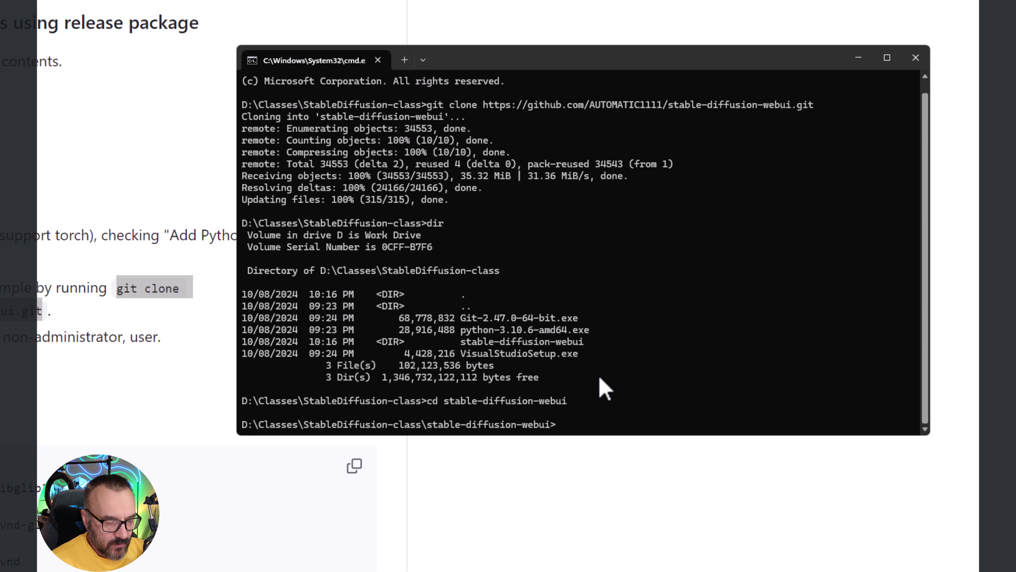
# Step: List the files in the stable-diffusion-webui directory and run webui-user.bat to install and launch the web UI
pyautogui.write('dir')
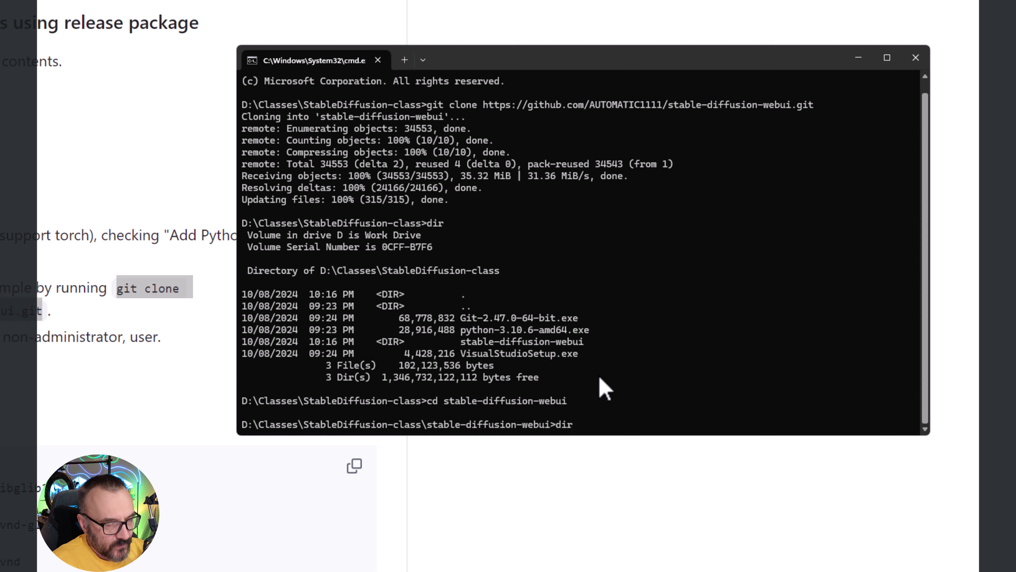
pyautogui.press('Return')
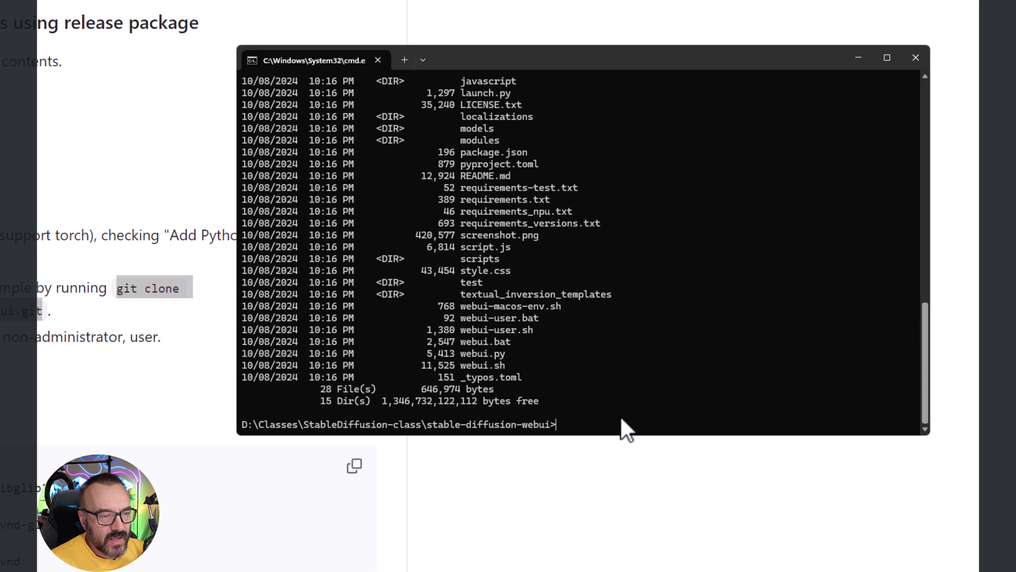
pyautogui.write('web')
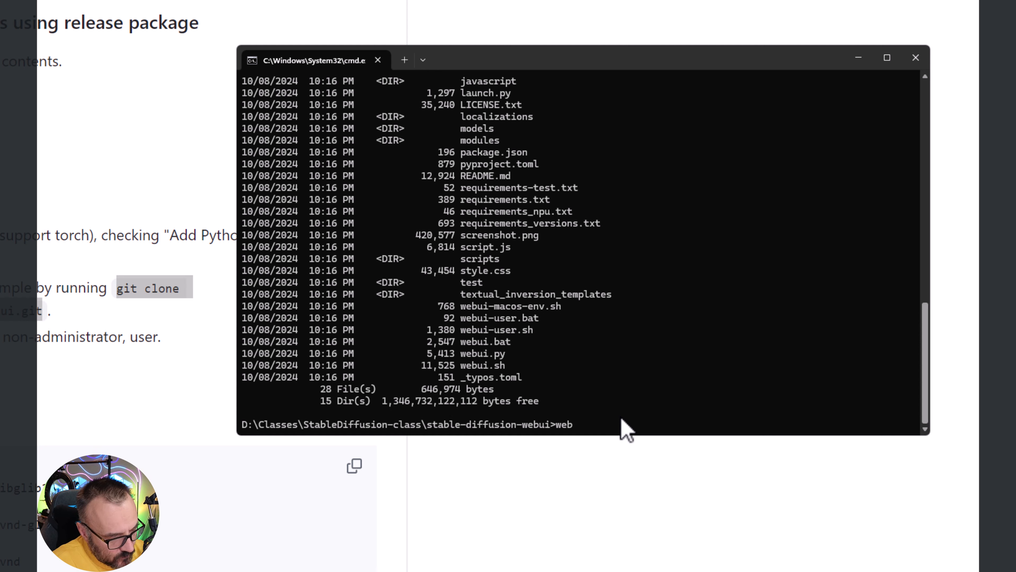
pyautogui.write('ui-')
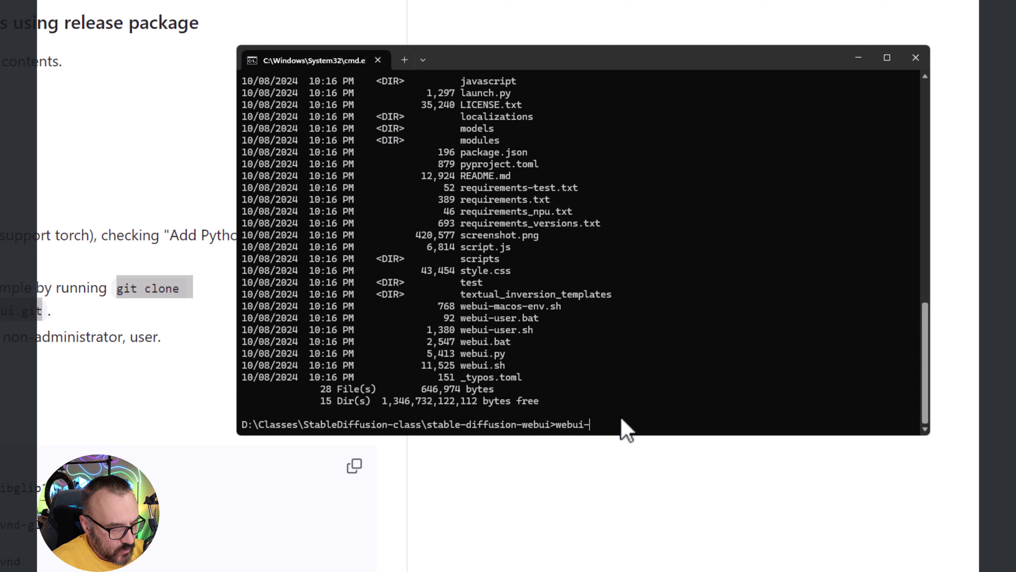
pyautogui.write('u')
pyautogui.press('Tab')
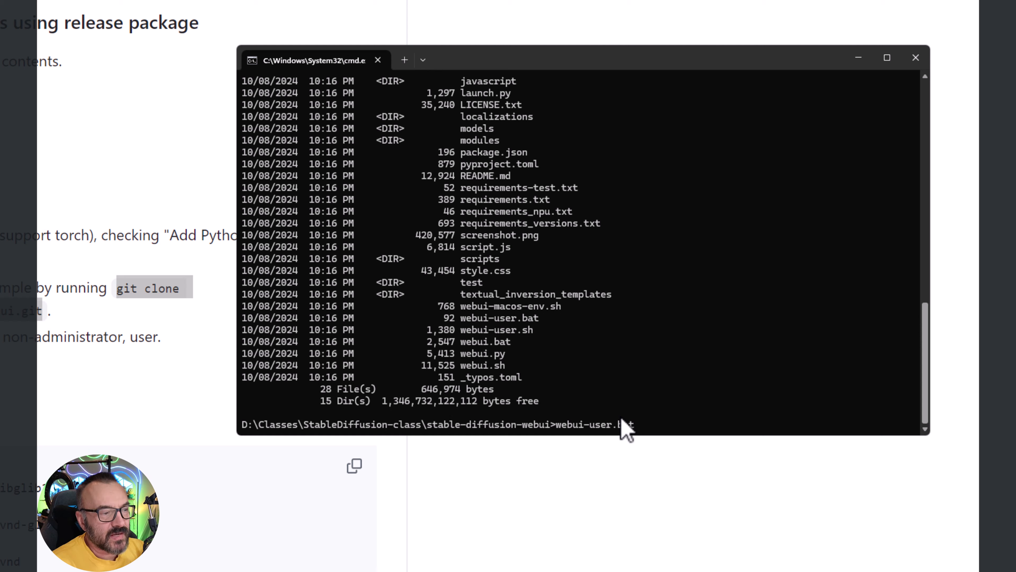
pyautogui.press('Return')
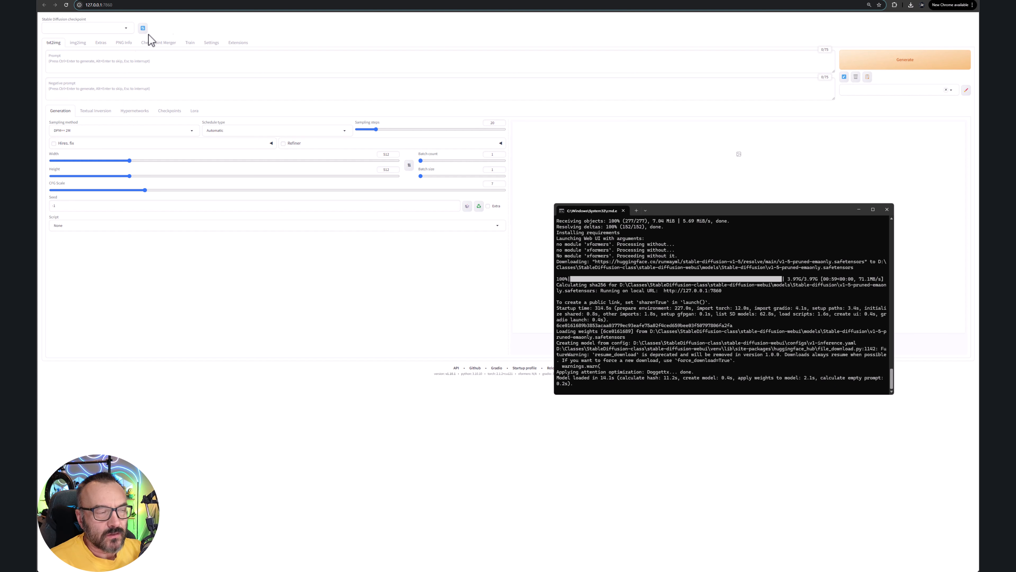
# Step: Generate a txt2img image in the Stable Diffusion web UI with the prompt "kitty, fluffy"
pyautogui.click(268, 32)
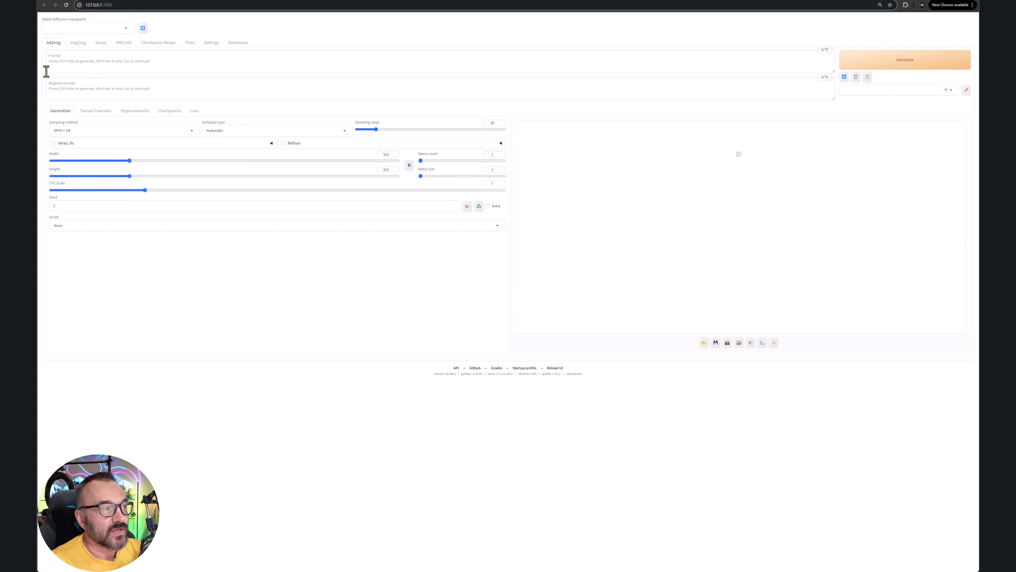
pyautogui.click(79, 64)
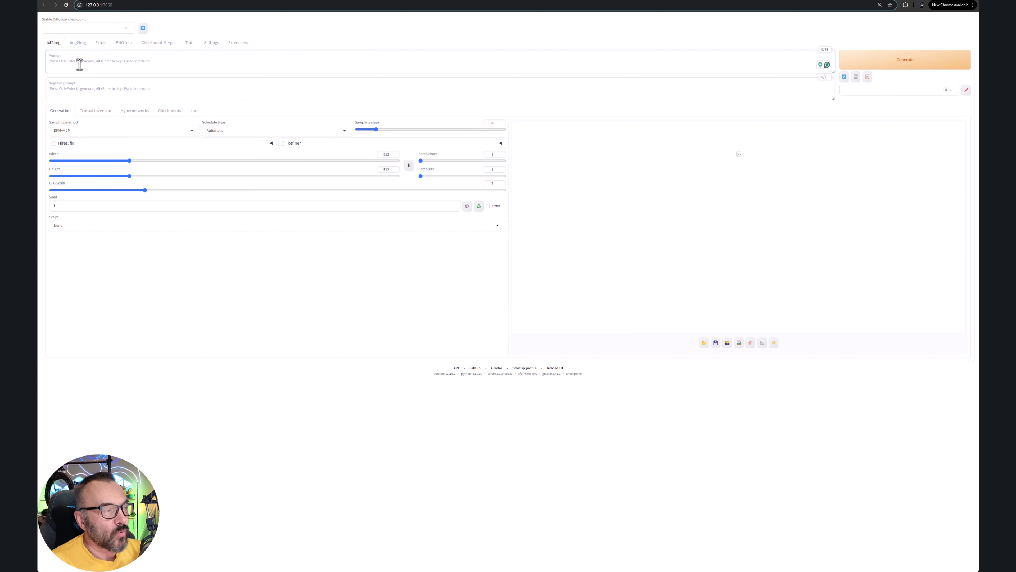
pyautogui.write('kitty')
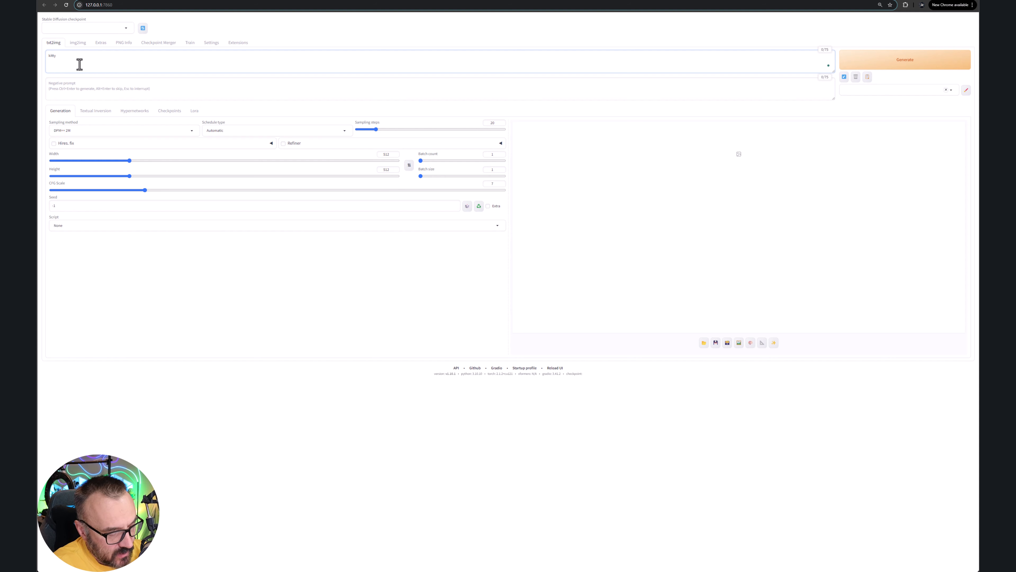
pyautogui.write(', fluffy')
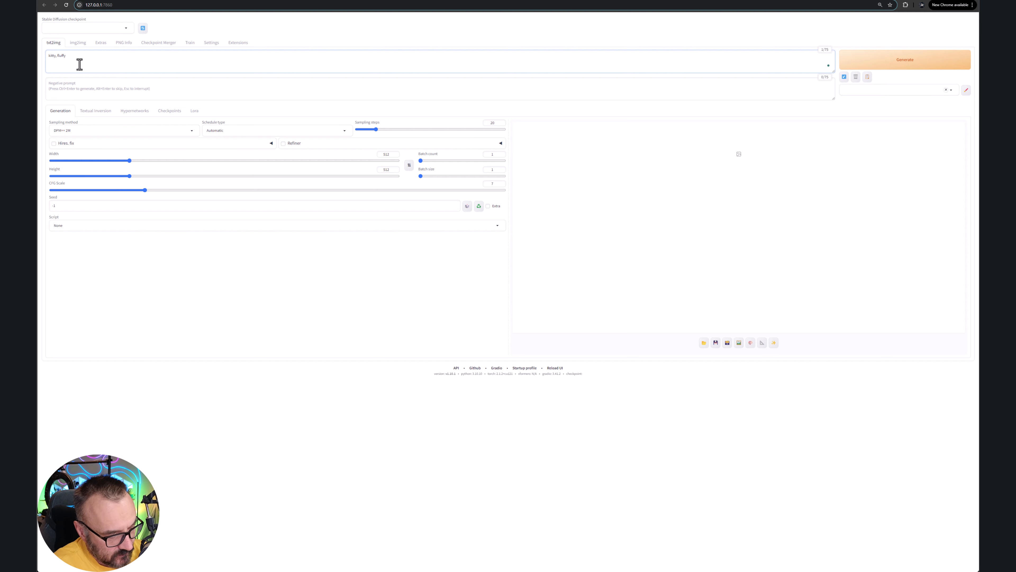
pyautogui.click(867, 63)
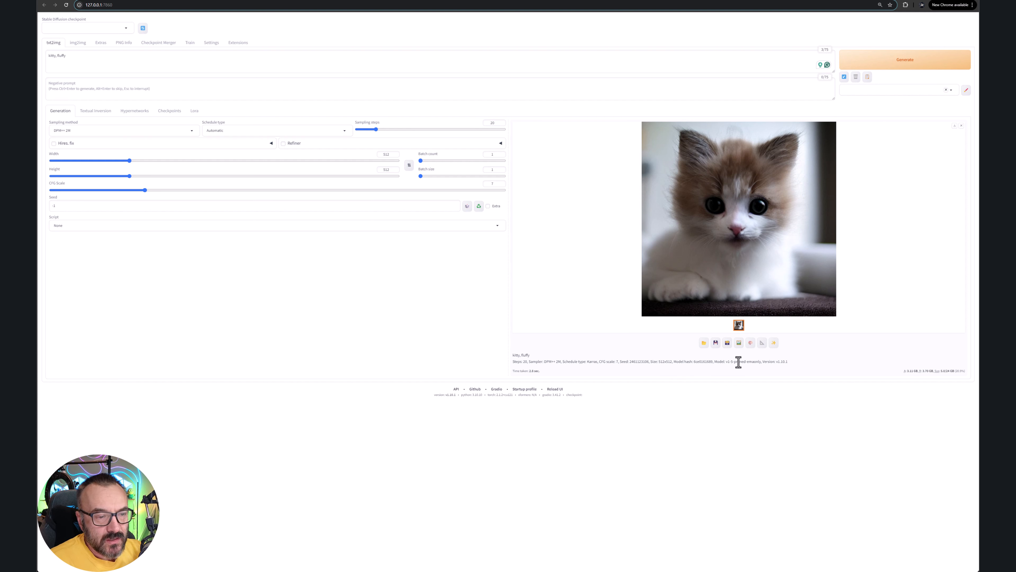
pyautogui.click(126, 28)
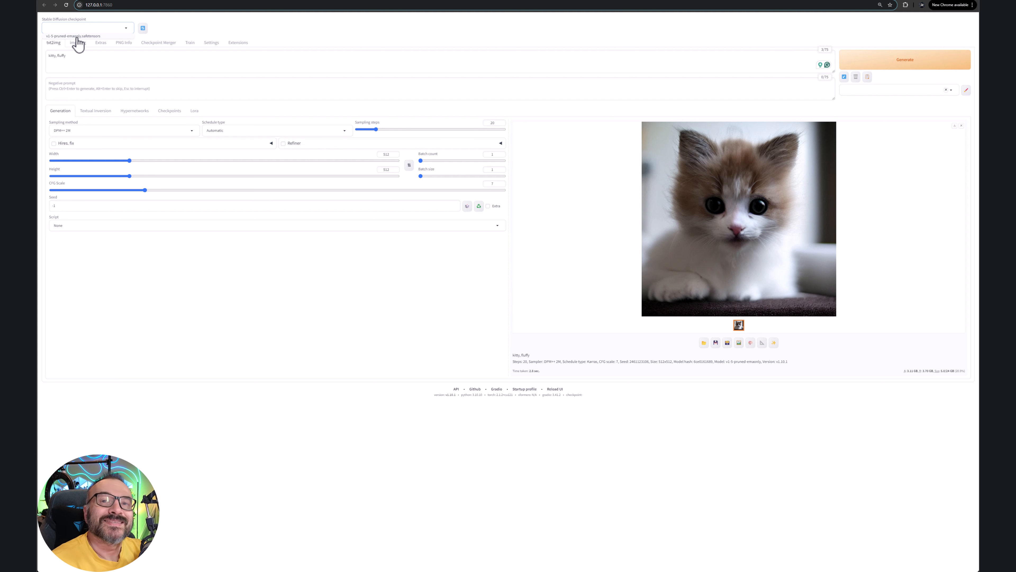
pyautogui.click(205, 26)
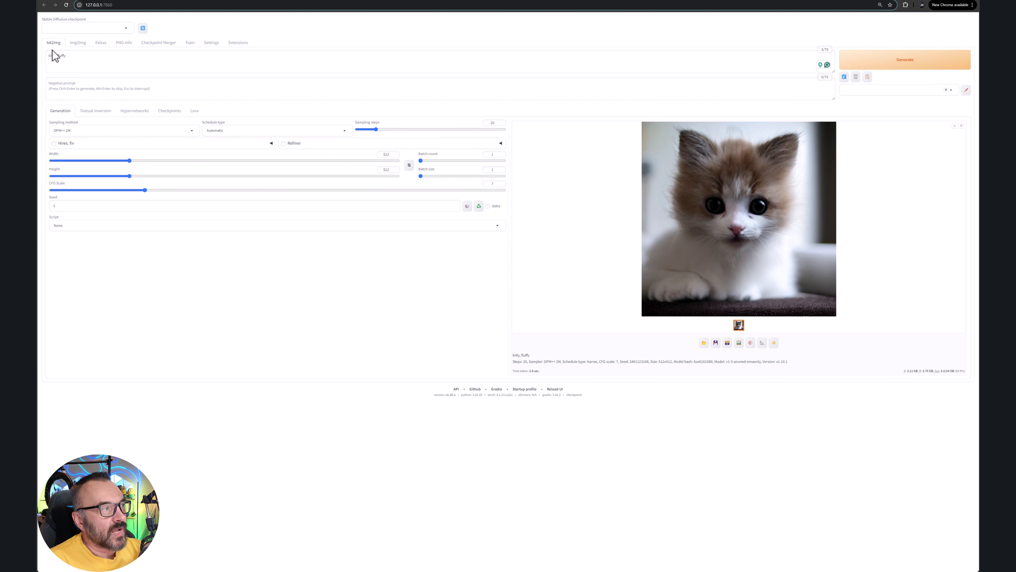
# Step: Generate a txt2img image with the prompt "young princess" and the negative prompt "nude"
pyautogui.click(126, 59)
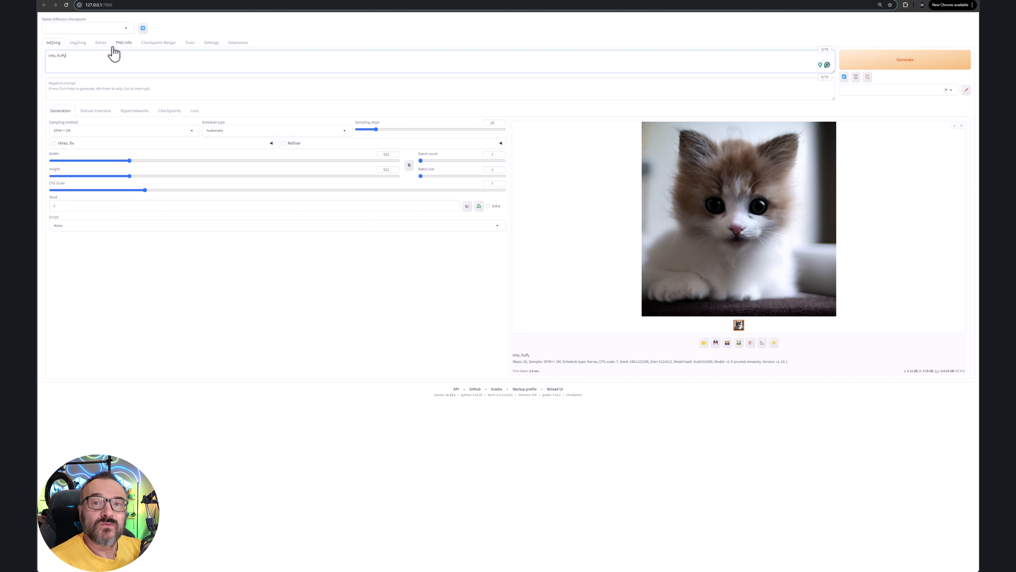
pyautogui.click(111, 53)
pyautogui.hotkey('ctrl', 'a')
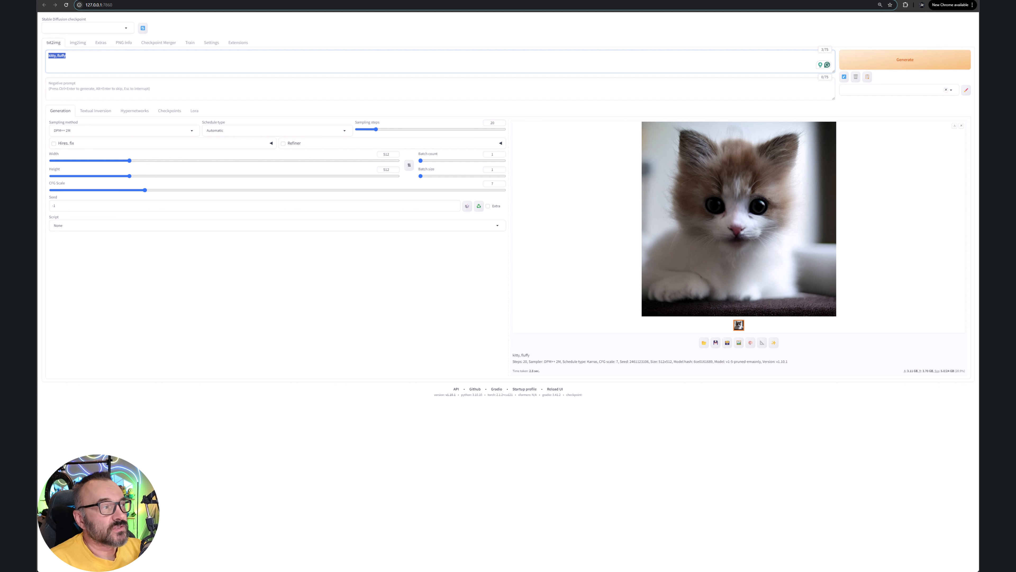
pyautogui.write('mos')
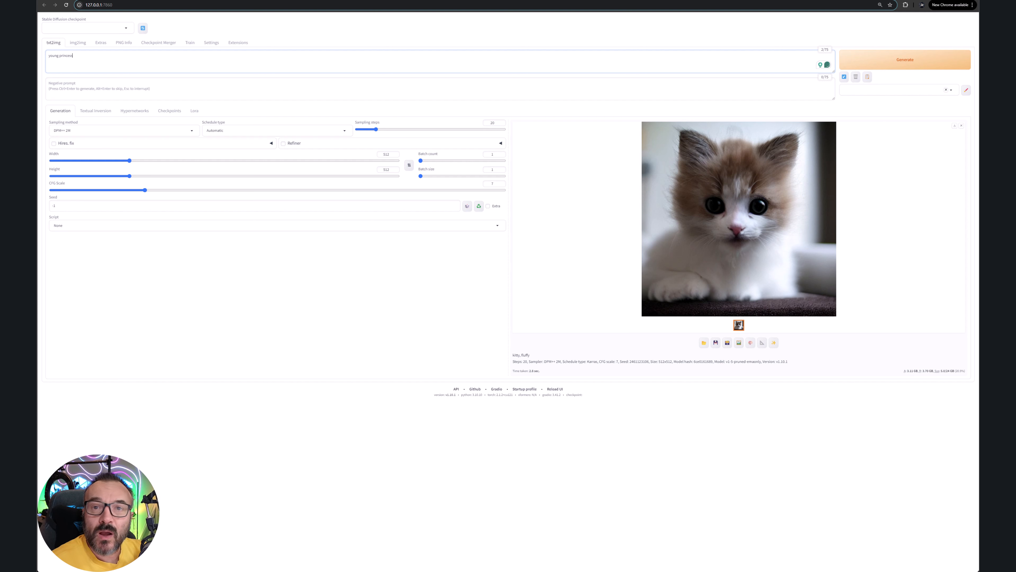
pyautogui.click(109, 88)
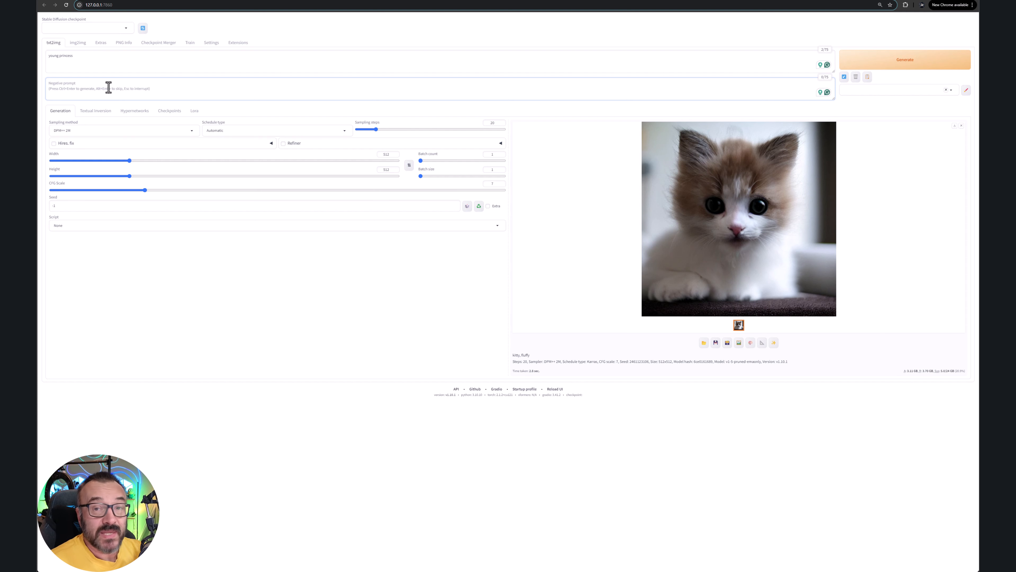
pyautogui.write('nude')
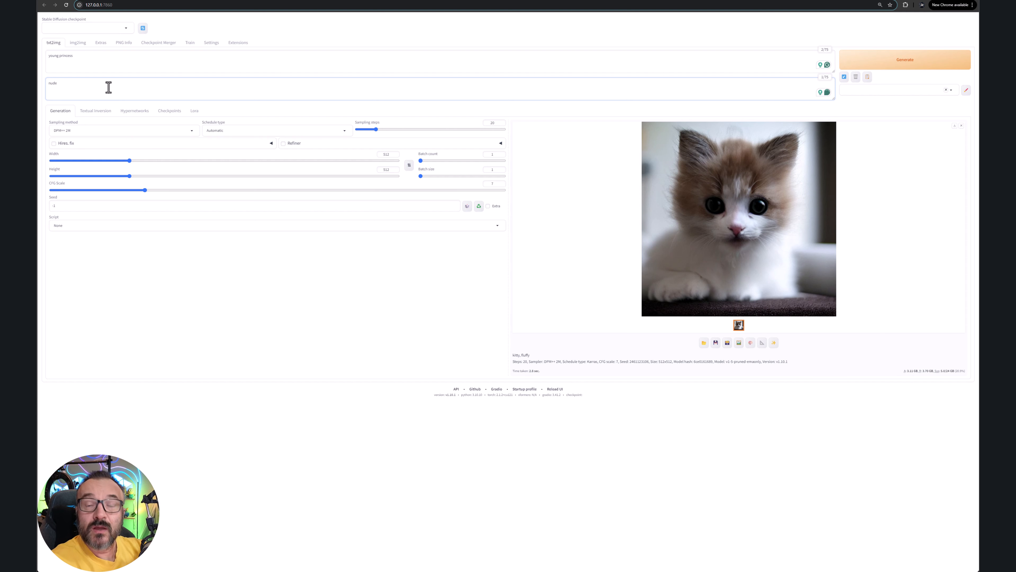
pyautogui.click(914, 63)
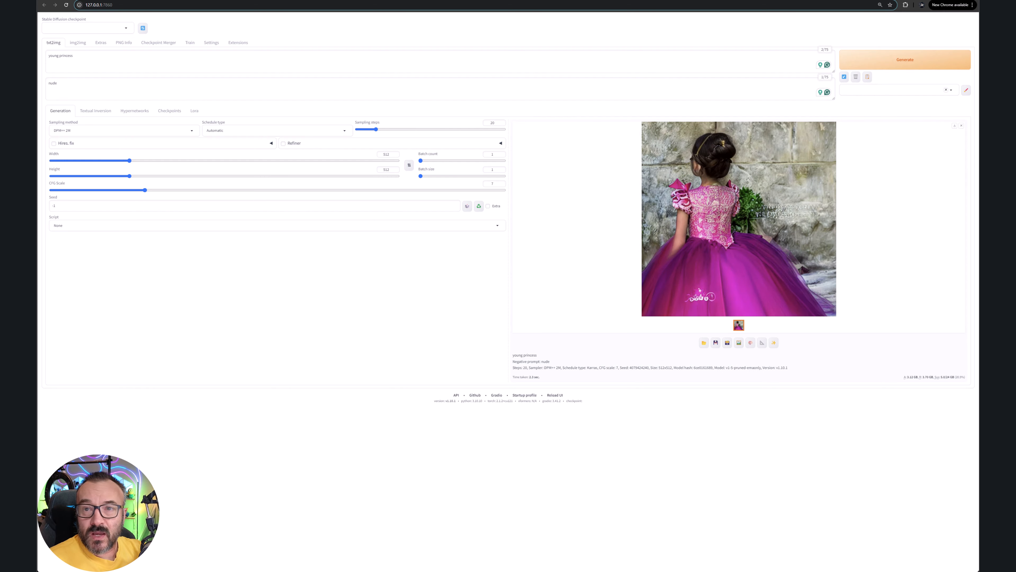
# Step: Replace the prompt with "sponge bob" and generate a new image
pyautogui.click(143, 62)
pyautogui.press('BackSpace')
pyautogui.press('BackSpace')
pyautogui.press('BackSpace')
pyautogui.press('BackSpace')
pyautogui.press('BackSpace')
pyautogui.press('BackSpace')
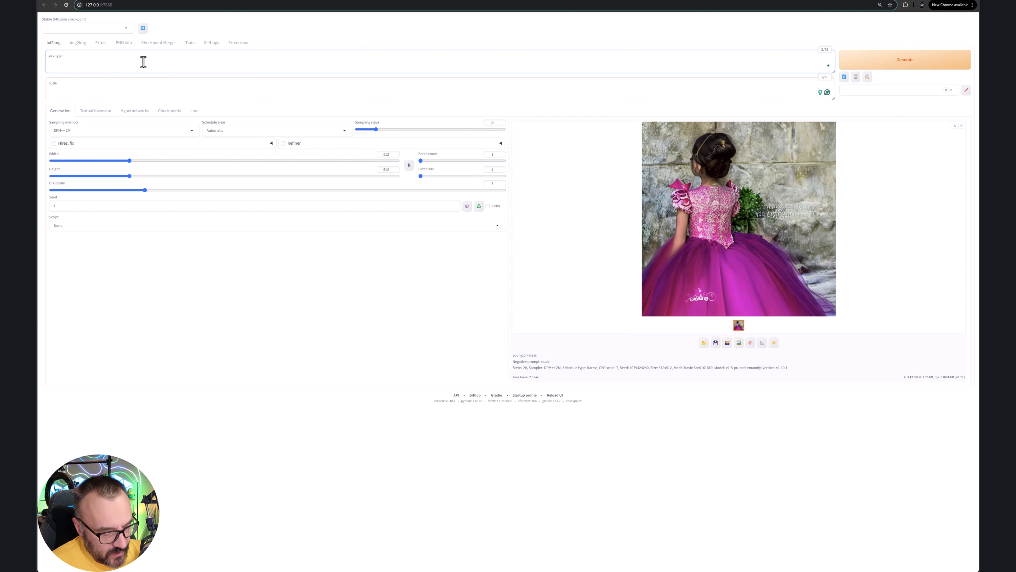
pyautogui.write('sponge bob')
pyautogui.click(885, 64)
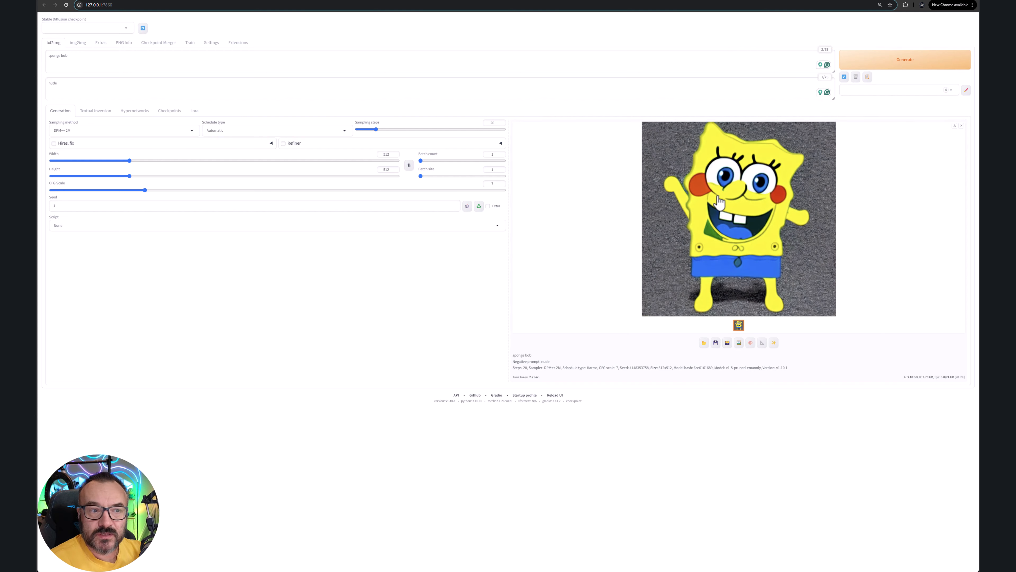
# Step: Replace the negative prompt with "realistic"
pyautogui.click(93, 85)
pyautogui.hotkey('ctrl', 'a')
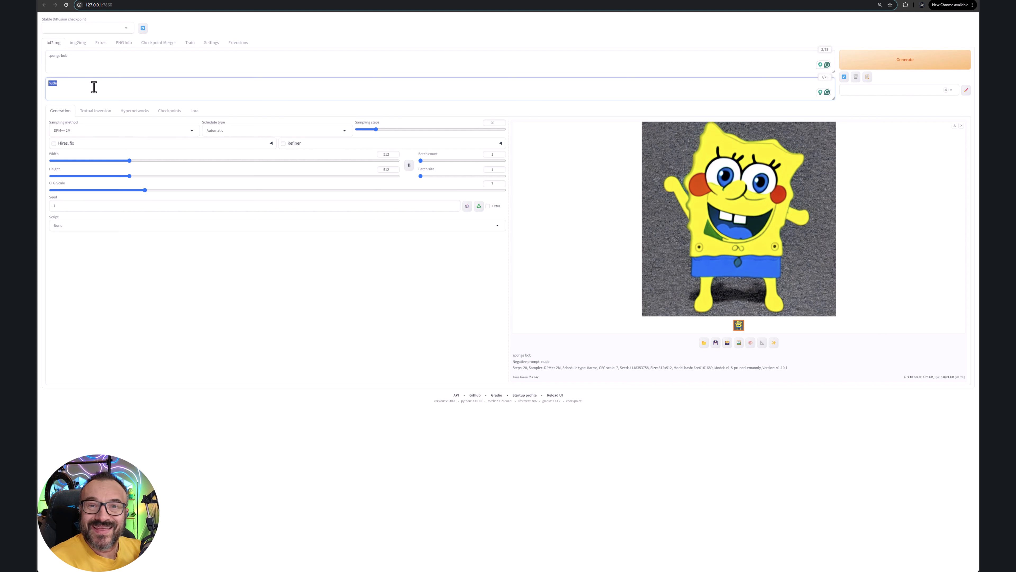
pyautogui.write('realistic')
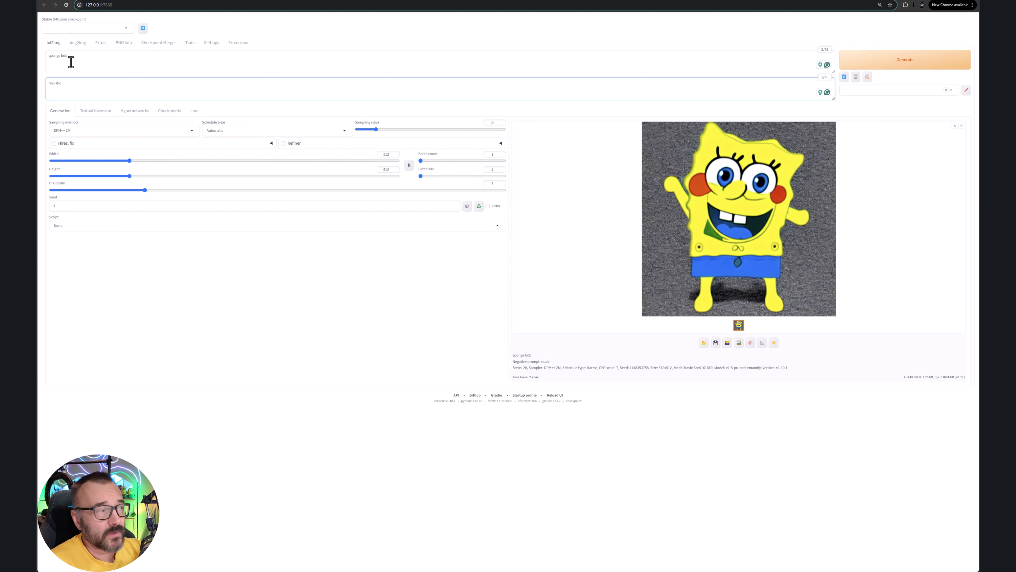
pyautogui.click(136, 58)
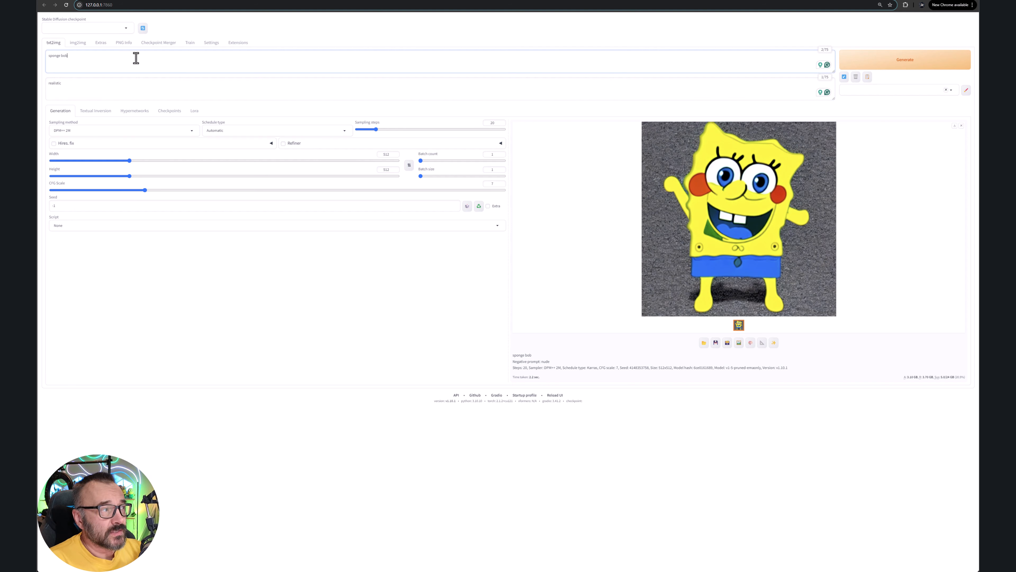
pyautogui.click(120, 85)
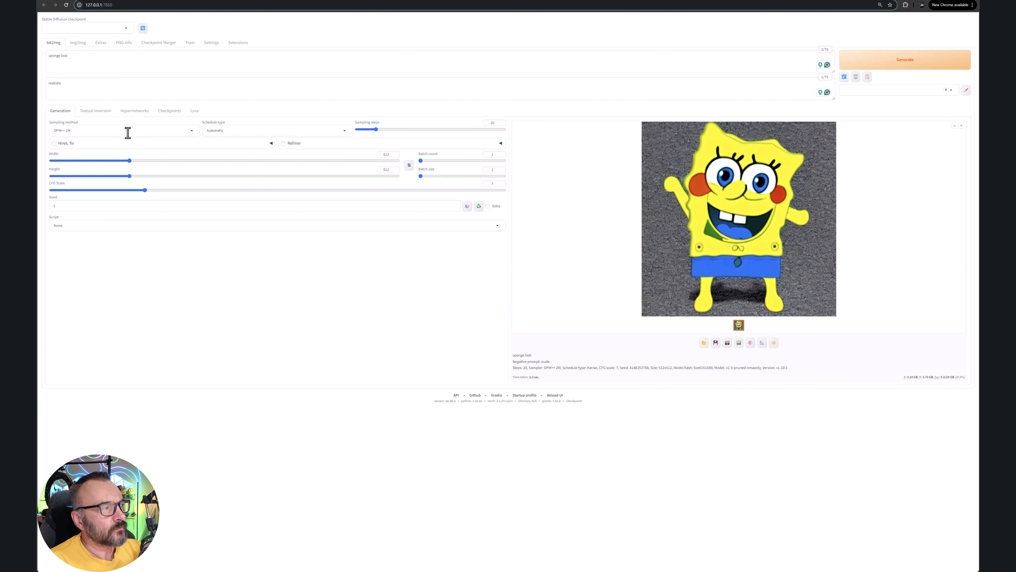
# Step: Review the available sampling methods and keep DPM++ 2M selected
pyautogui.click(188, 131)
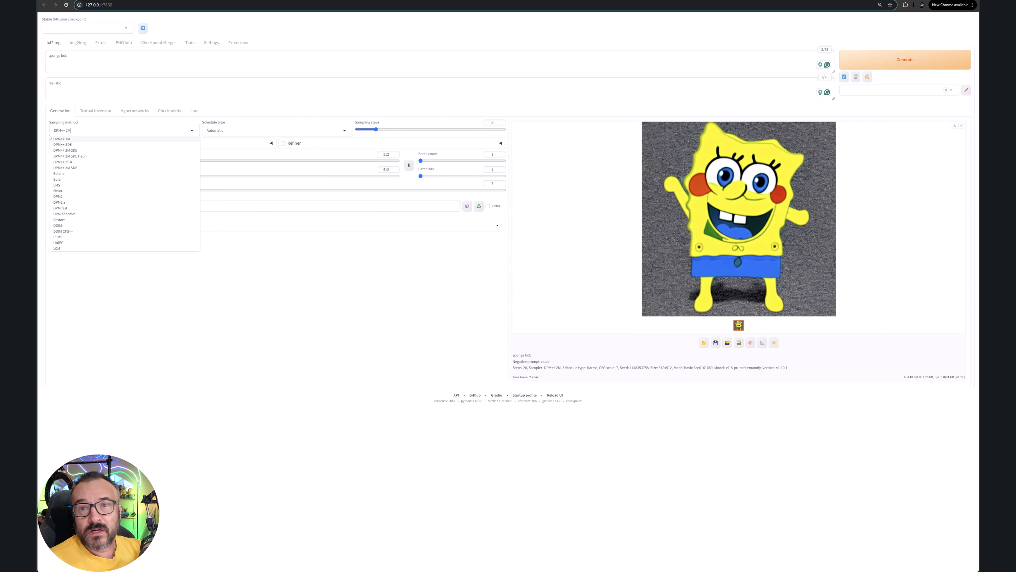
pyautogui.press('Escape')
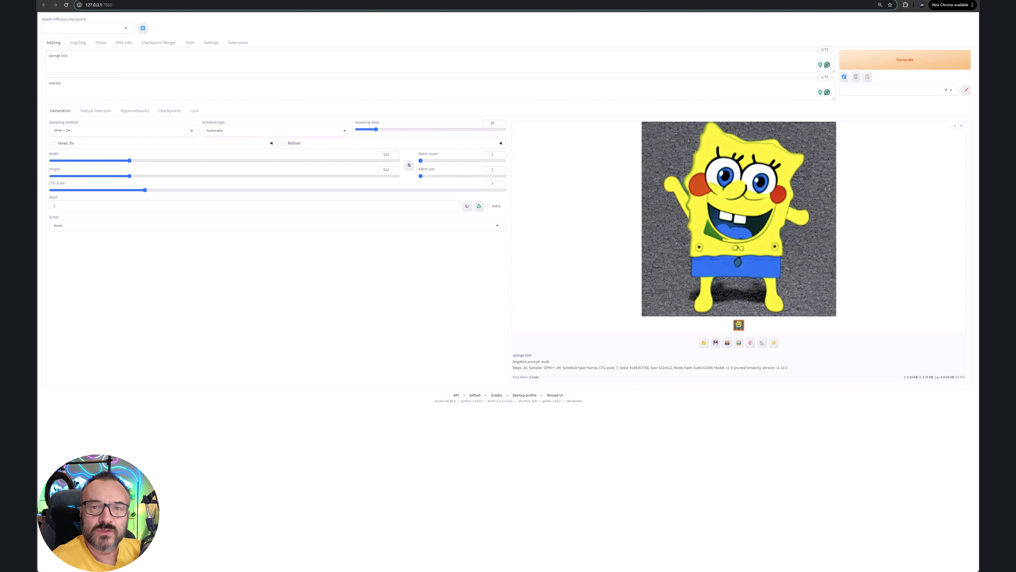
pyautogui.click(193, 131)
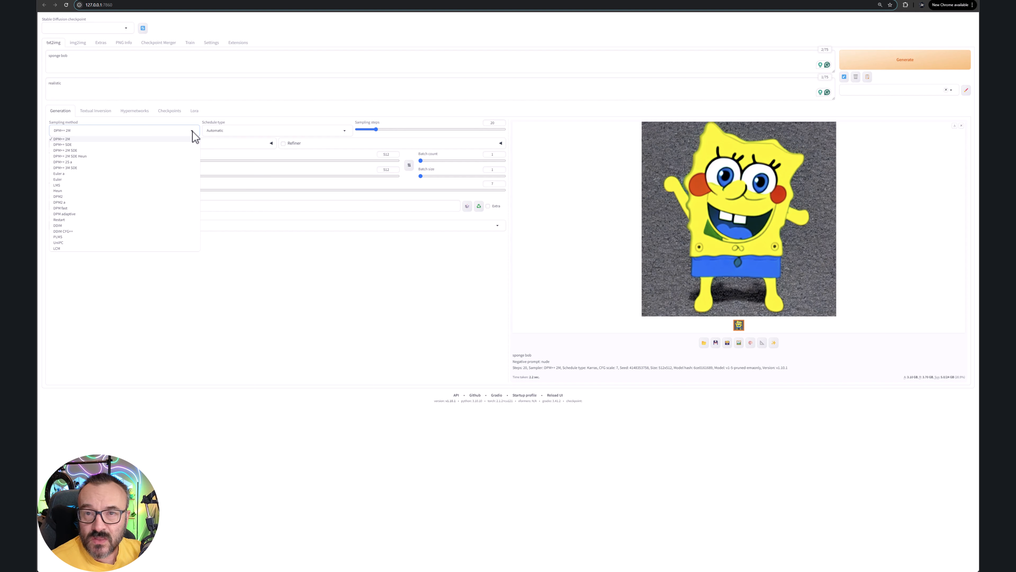
pyautogui.click(82, 139)
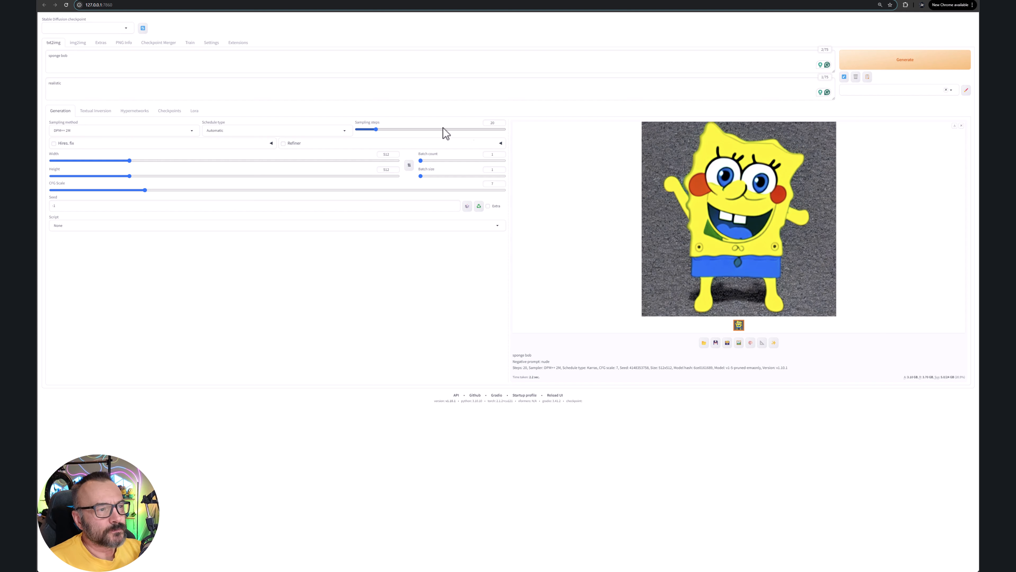
# Step: Change the prompt to "fluffy puppy", clear the negative prompt, and generate an image
pyautogui.tripleClick(110, 56)
pyautogui.write('fluffy puppy')
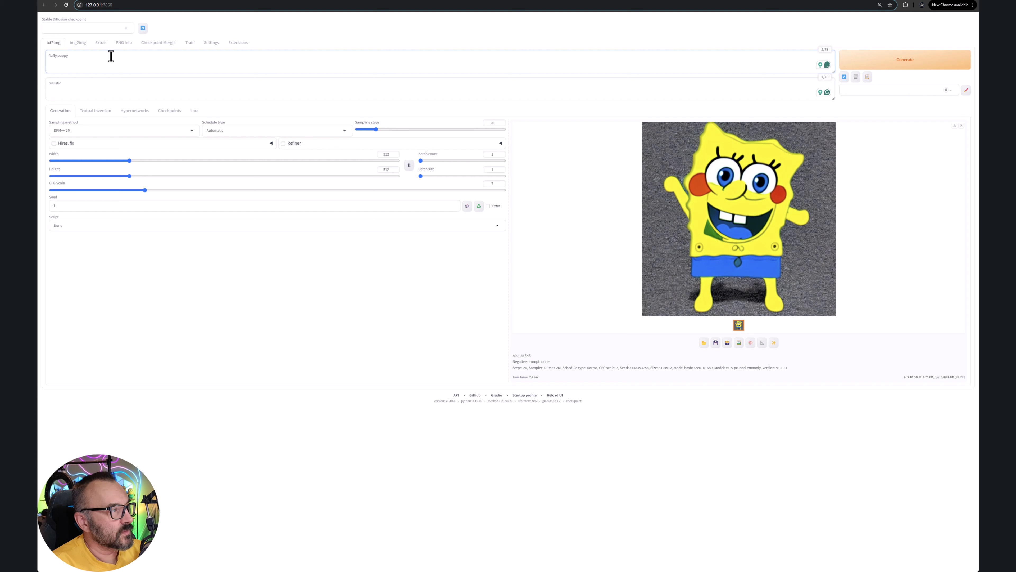
pyautogui.tripleClick(95, 87)
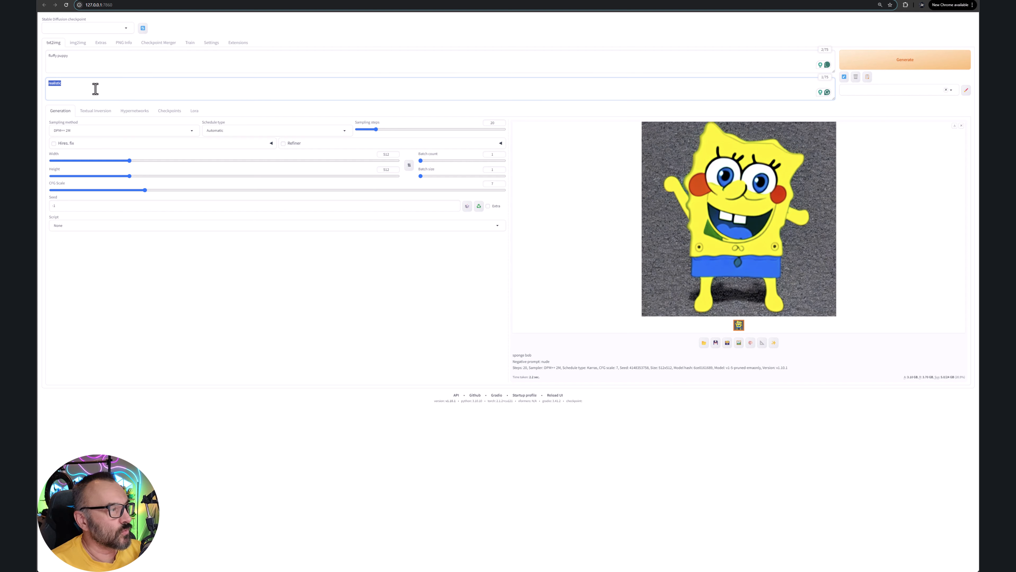
pyautogui.press('BackSpace')
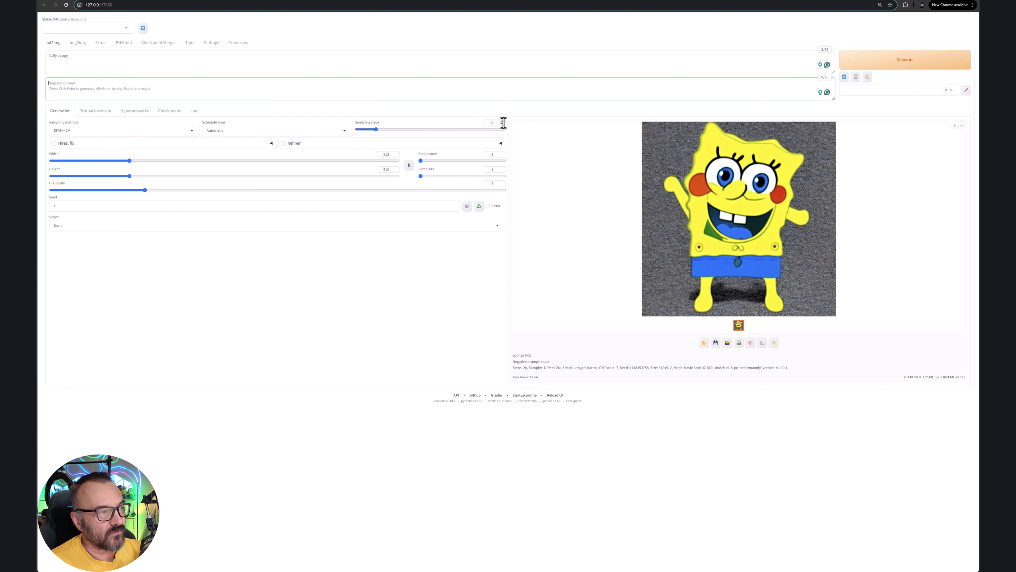
pyautogui.click(914, 60)
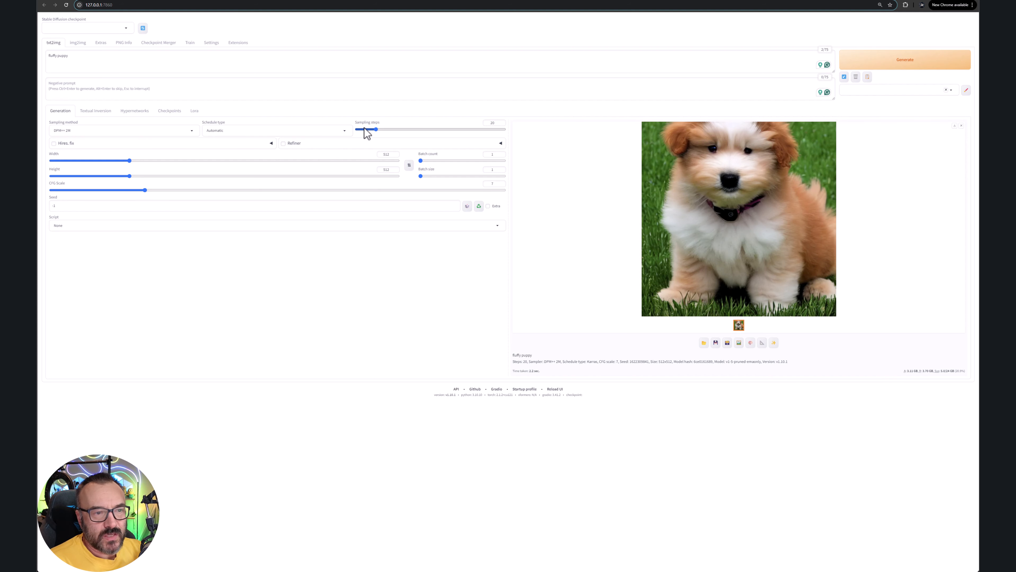
# Step: Generate fluffy puppy images at 3, 104 and 150 sampling steps to compare their quality
pyautogui.moveTo(378, 131); pyautogui.dragTo(360, 131)
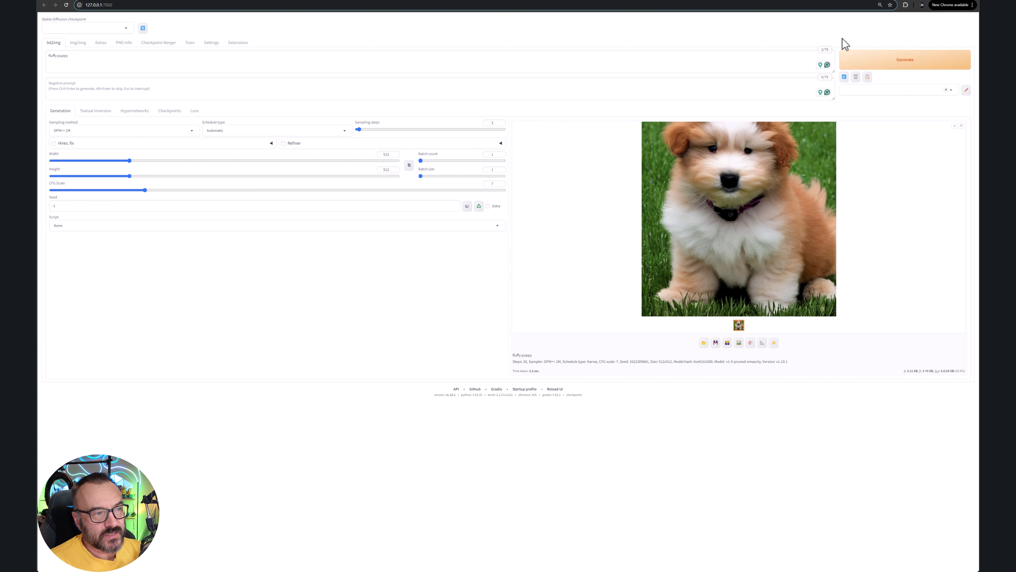
pyautogui.click(916, 63)
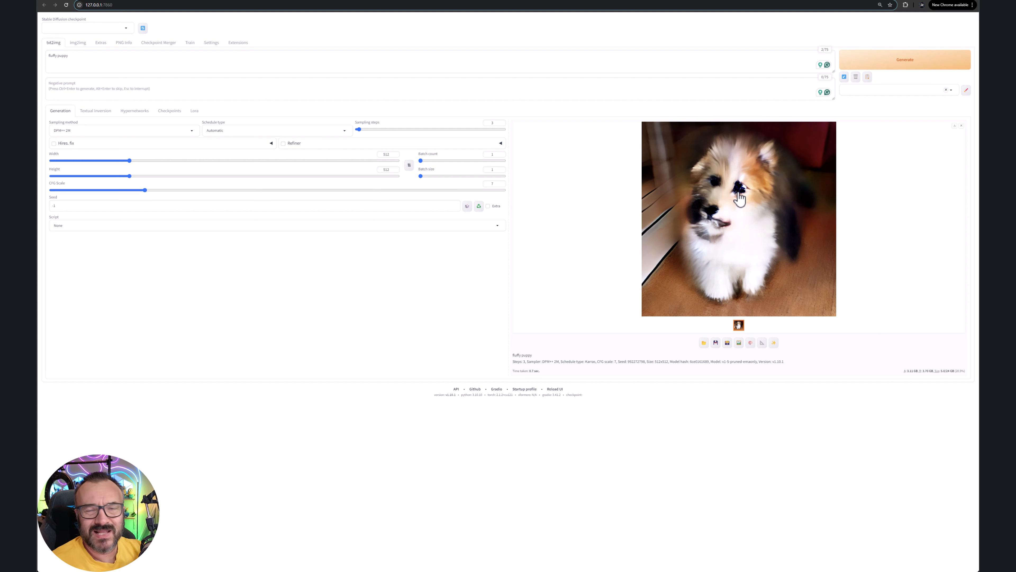
pyautogui.moveTo(421, 130); pyautogui.dragTo(447, 130)
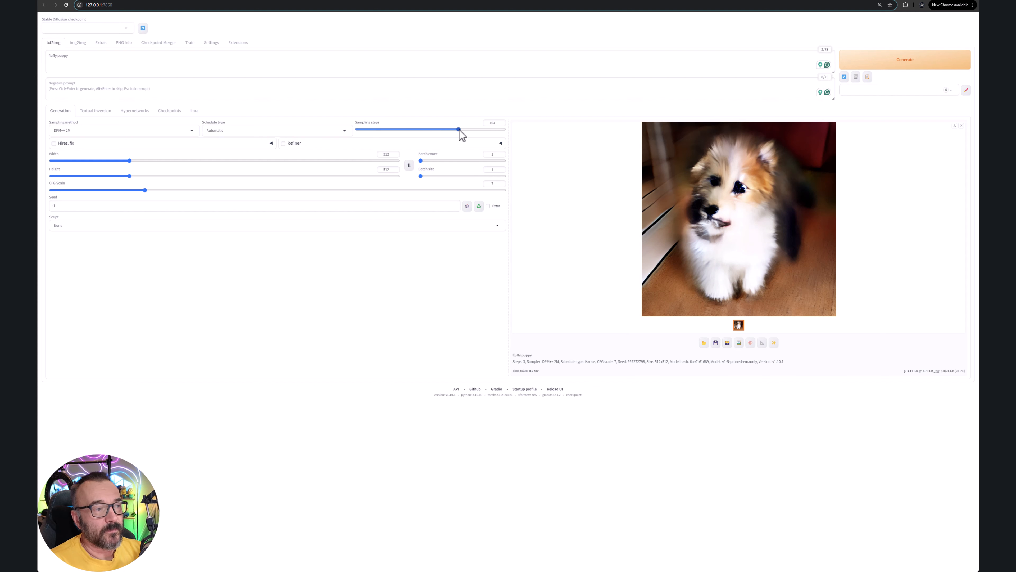
pyautogui.click(928, 60)
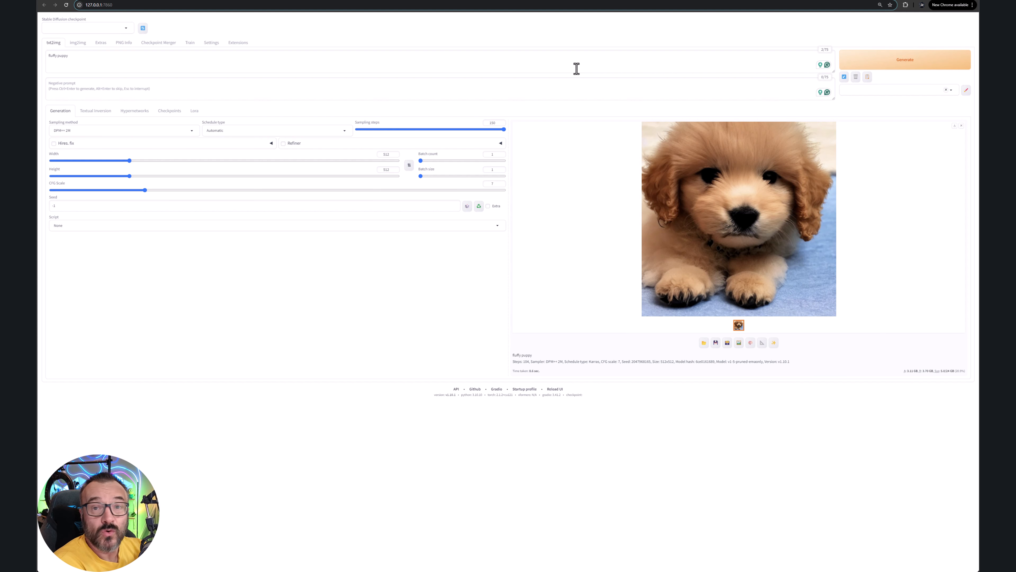
pyautogui.click(878, 66)
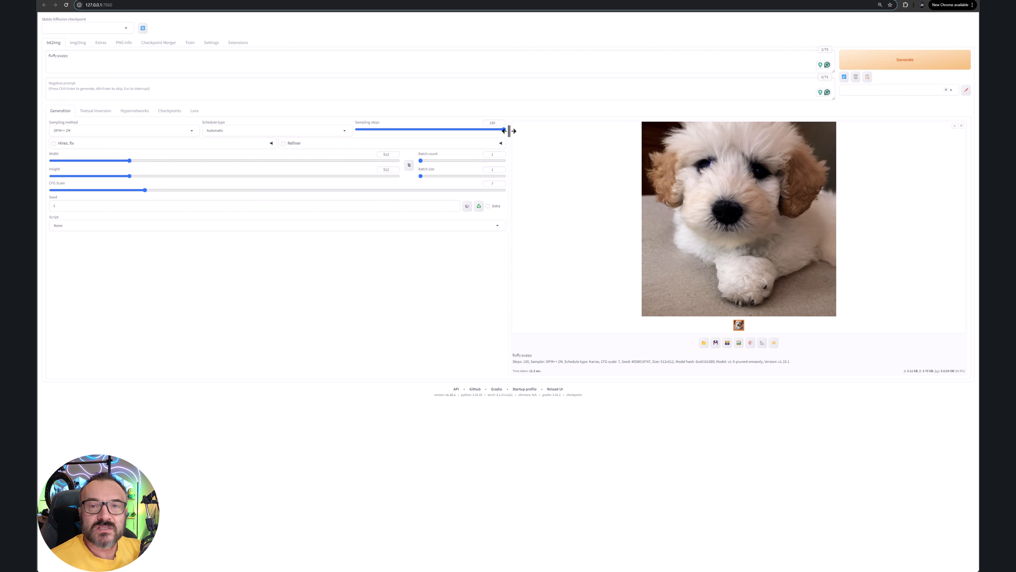
# Step: Generate a wide fluffy puppy image with 43 sampling steps and the width set to 1024
pyautogui.moveTo(504, 130); pyautogui.dragTo(409, 130)
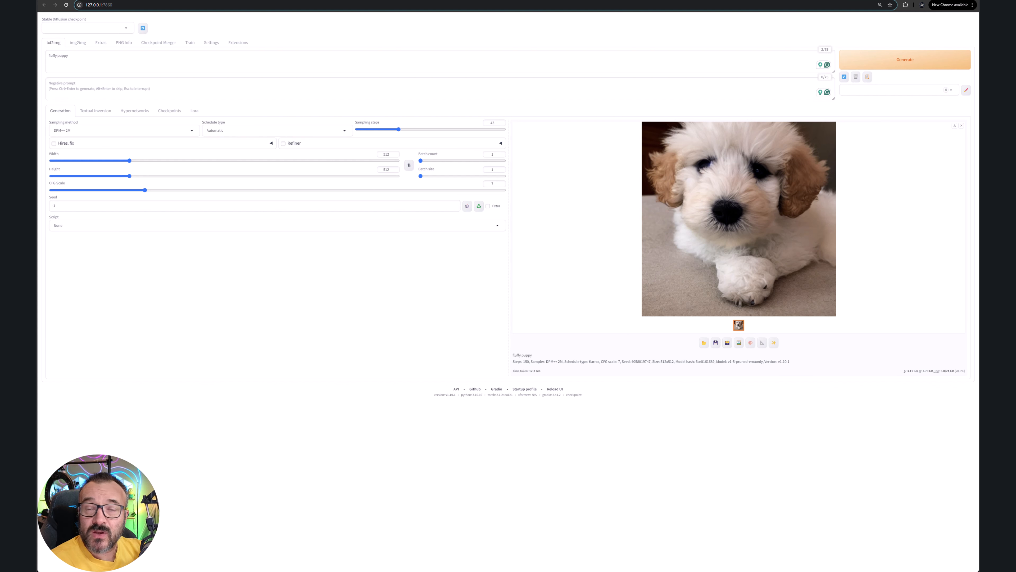
pyautogui.doubleClick(387, 155)
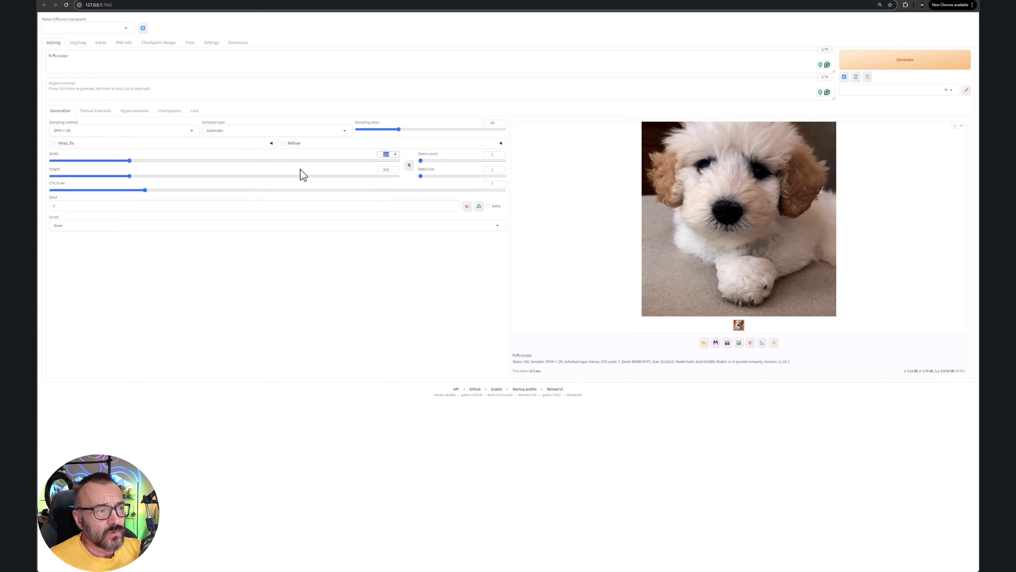
pyautogui.write('1024')
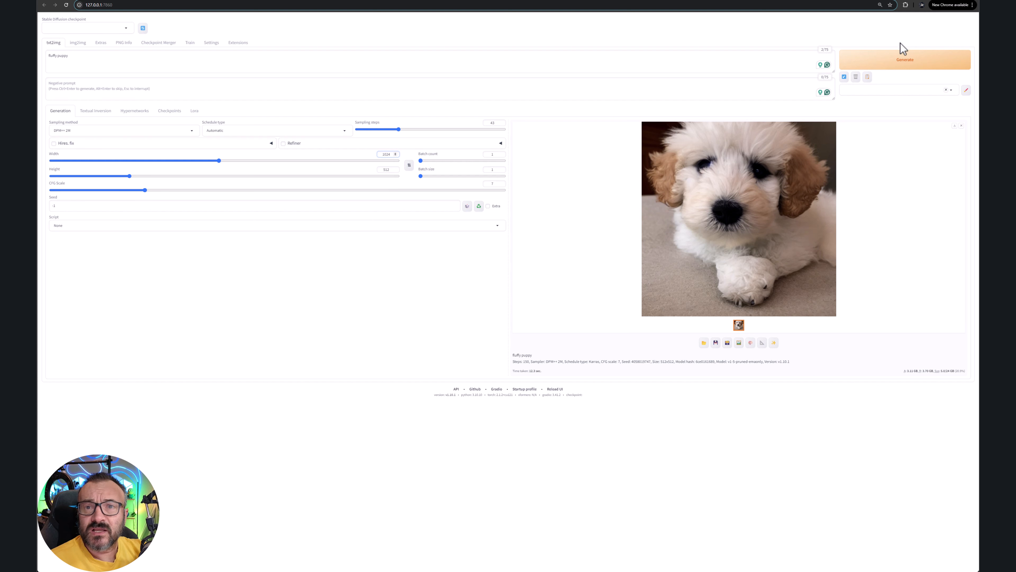
pyautogui.click(909, 67)
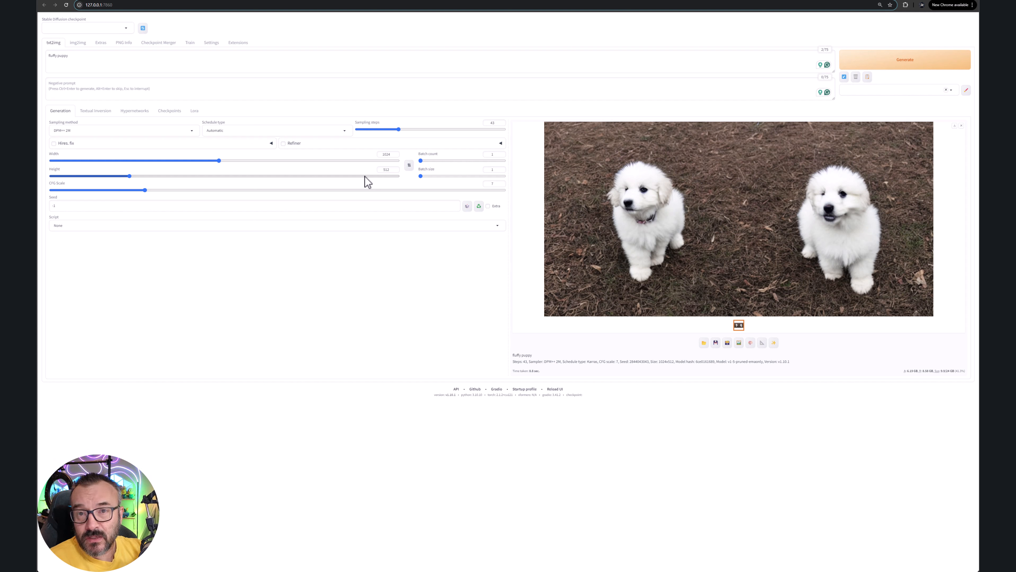
# Step: Restore the image width to 512 and generate two more fluffy puppy images
pyautogui.doubleClick(387, 154)
pyautogui.write('512')
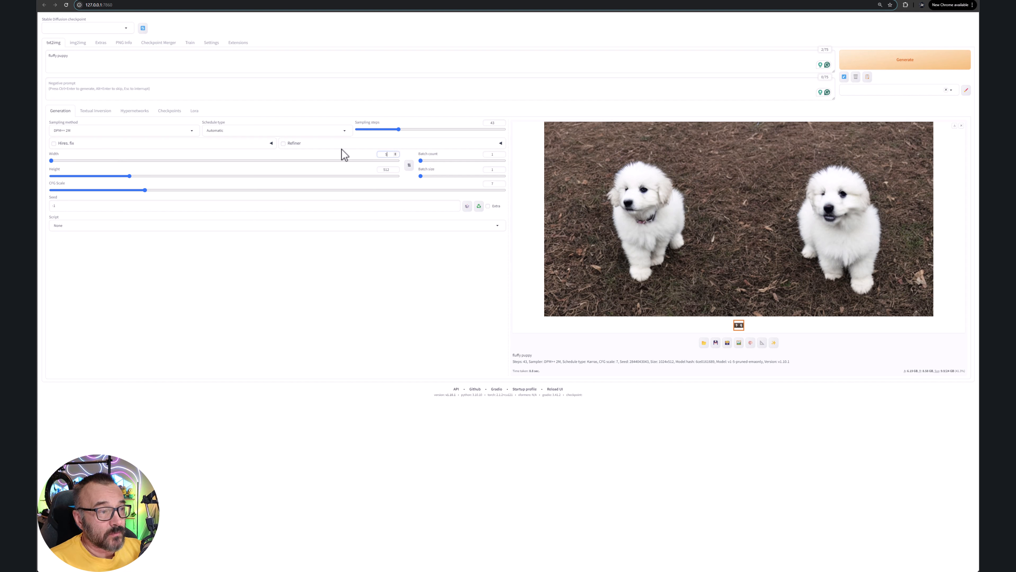
pyautogui.click(379, 271)
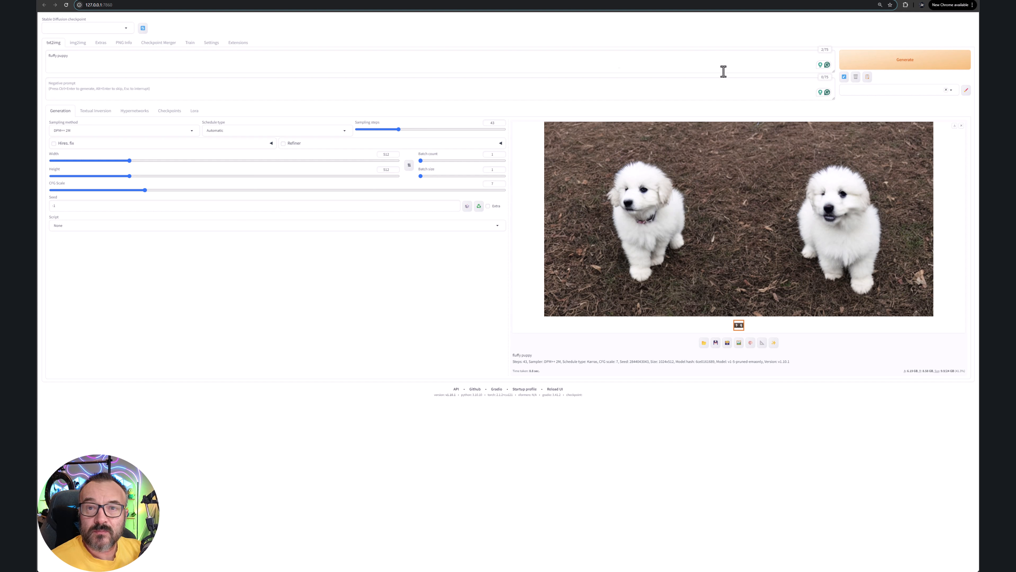
pyautogui.click(916, 54)
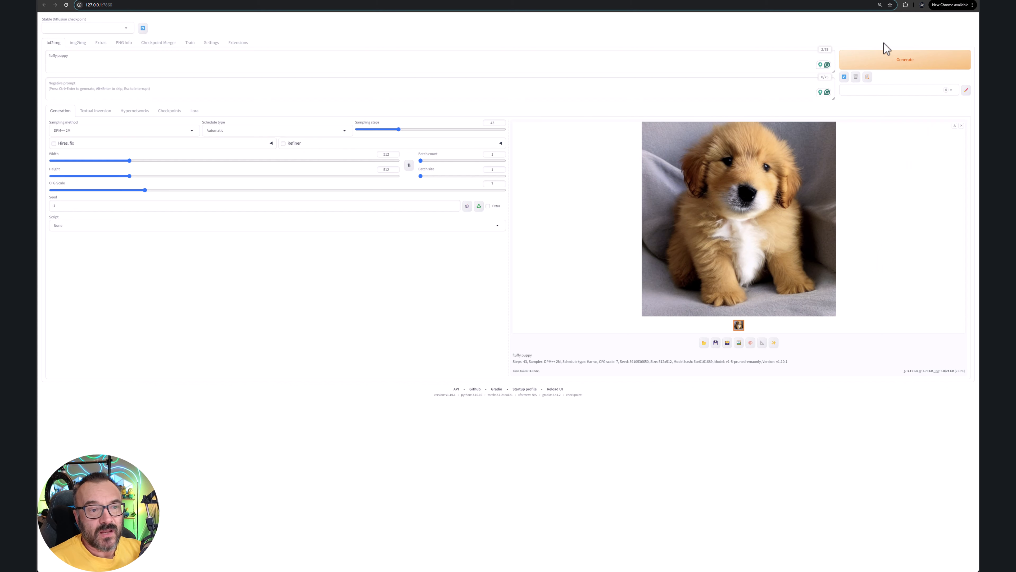
pyautogui.click(894, 60)
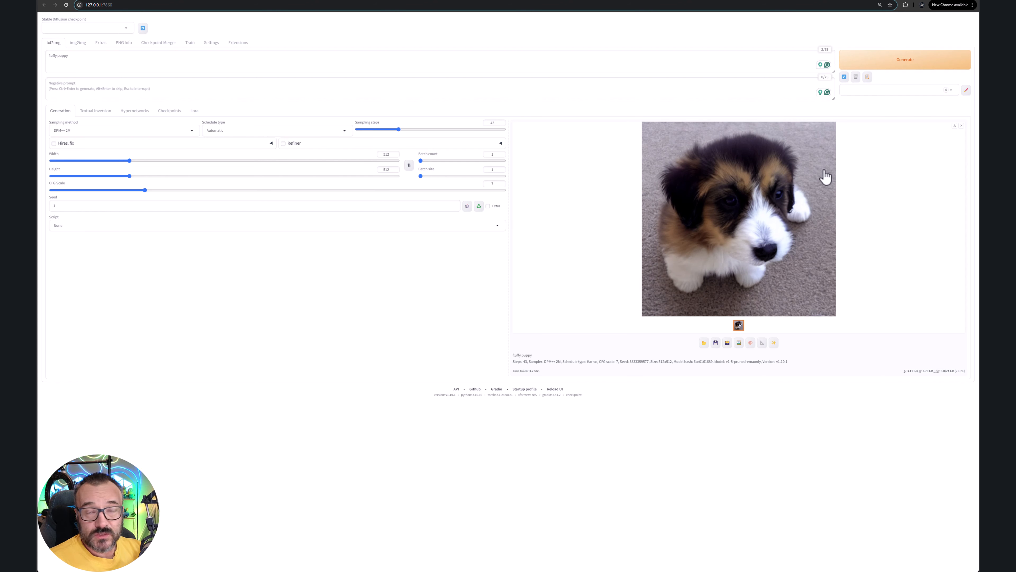
# Step: Reuse the last image's seed to regenerate the fluffy puppy twice, and generate it again with the CFG scale set to 9
pyautogui.click(478, 206)
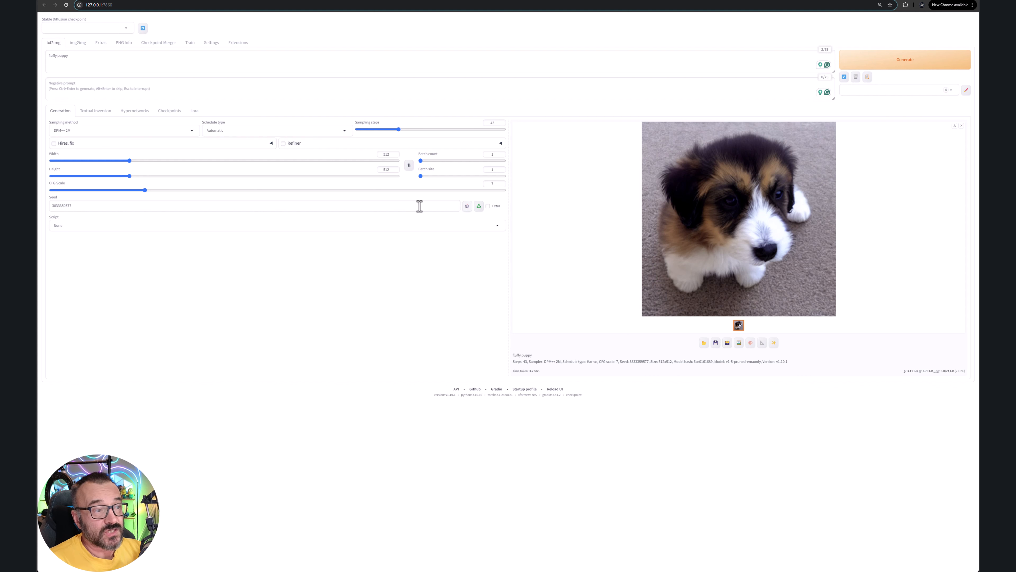
pyautogui.doubleClick(59, 205)
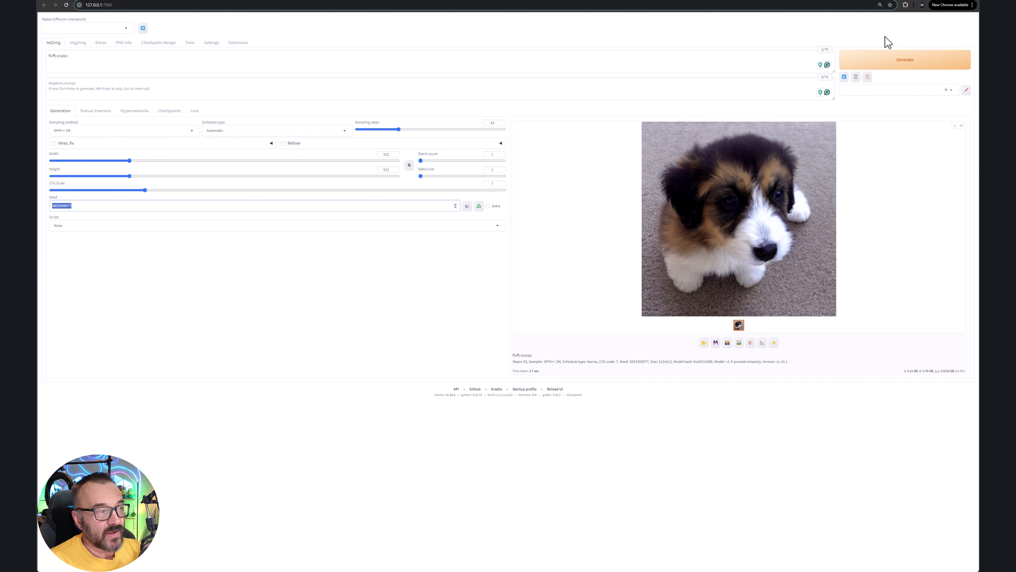
pyautogui.click(896, 61)
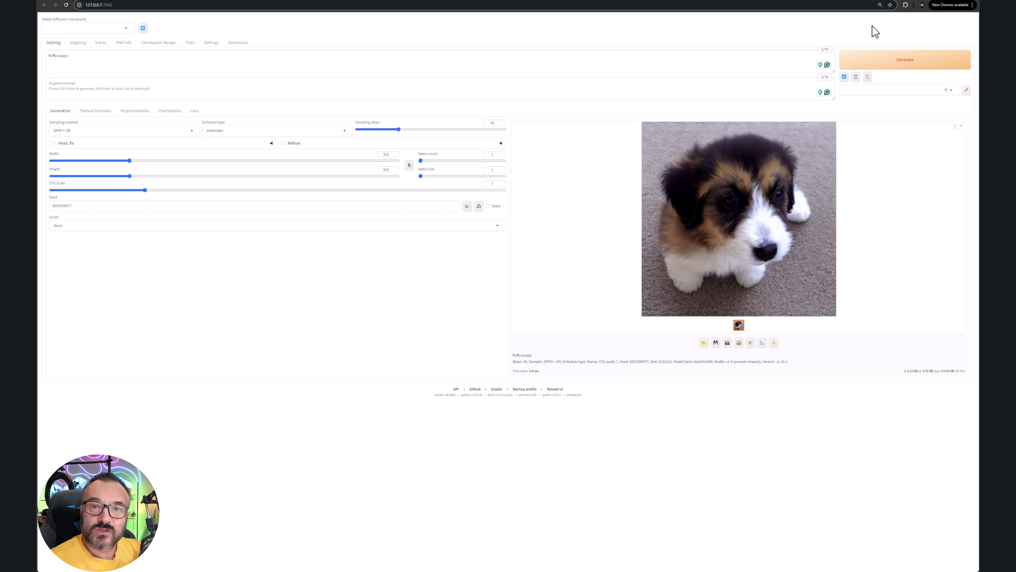
pyautogui.click(884, 64)
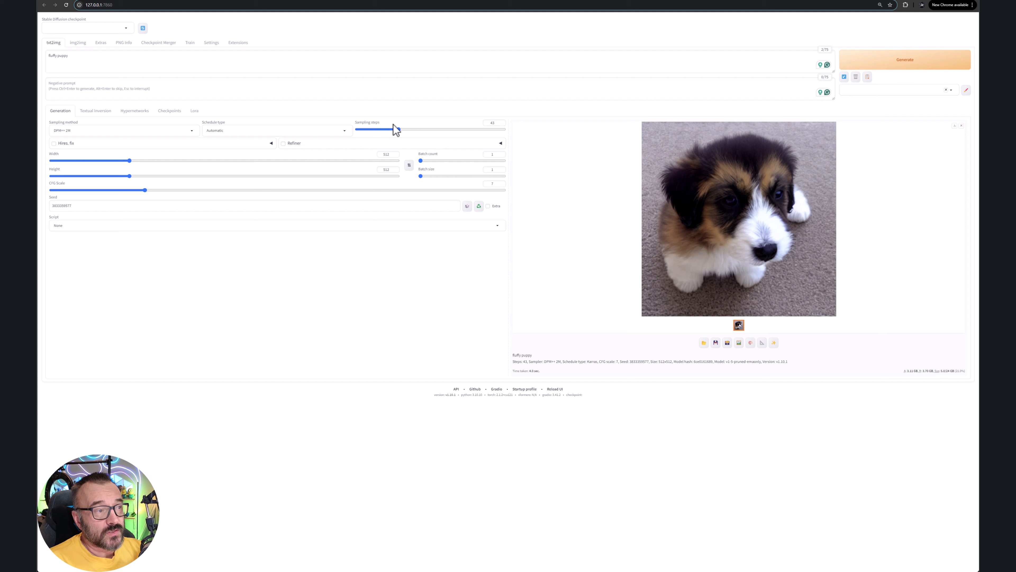
pyautogui.moveTo(145, 191); pyautogui.dragTo(176, 191)
pyautogui.click(951, 57)
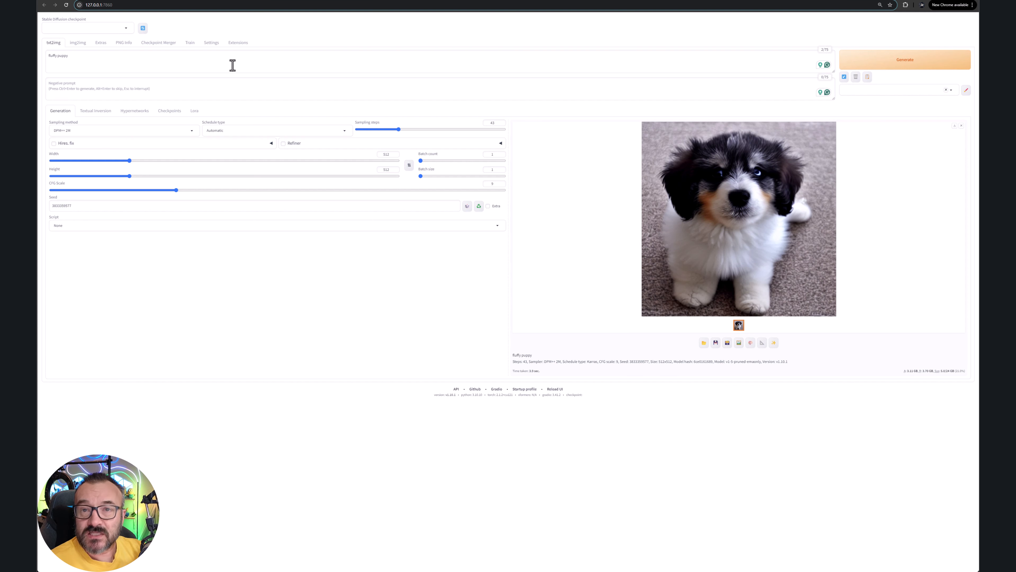
# Step: Examine the img2img, Extras, PNG Info, Checkpoint Merger, Train, Settings and Extensions pages to see what each one offers
pyautogui.click(82, 47)
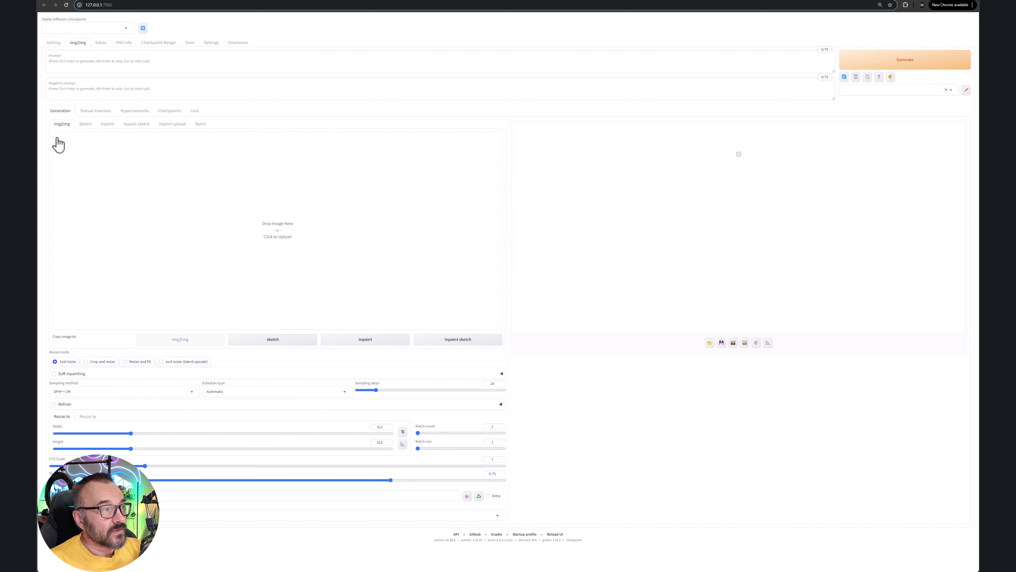
pyautogui.click(92, 114)
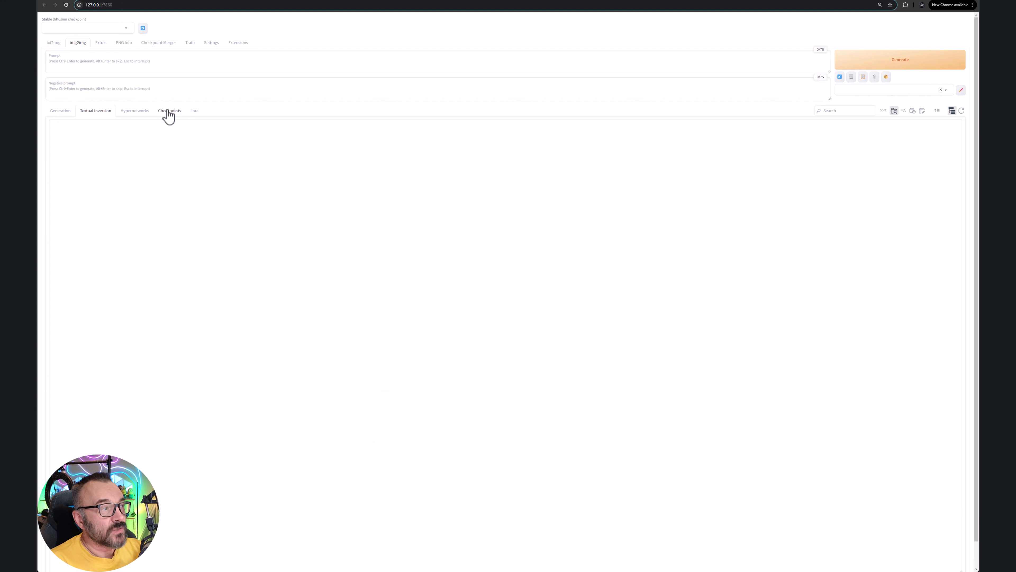
pyautogui.click(60, 114)
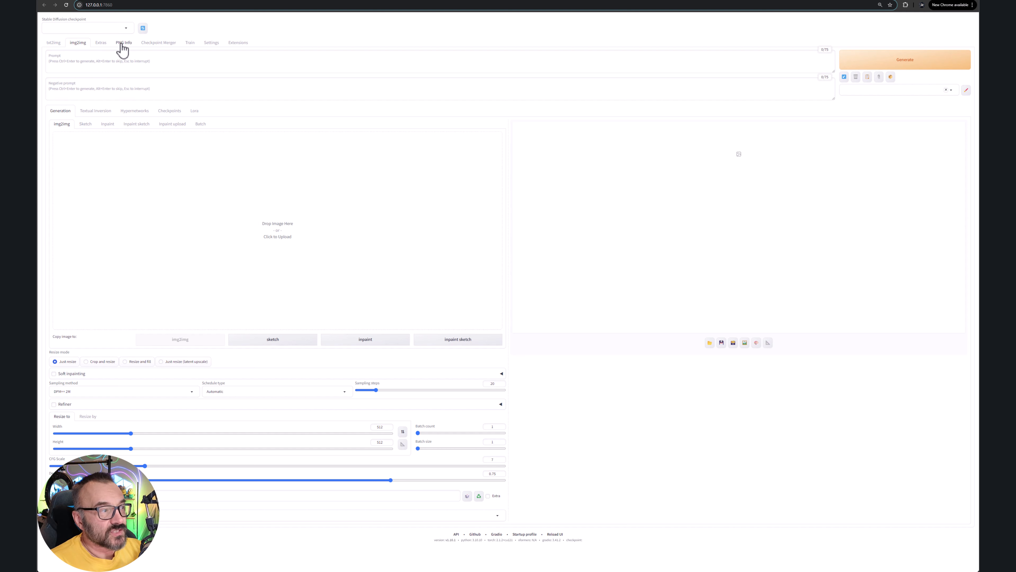
pyautogui.click(100, 43)
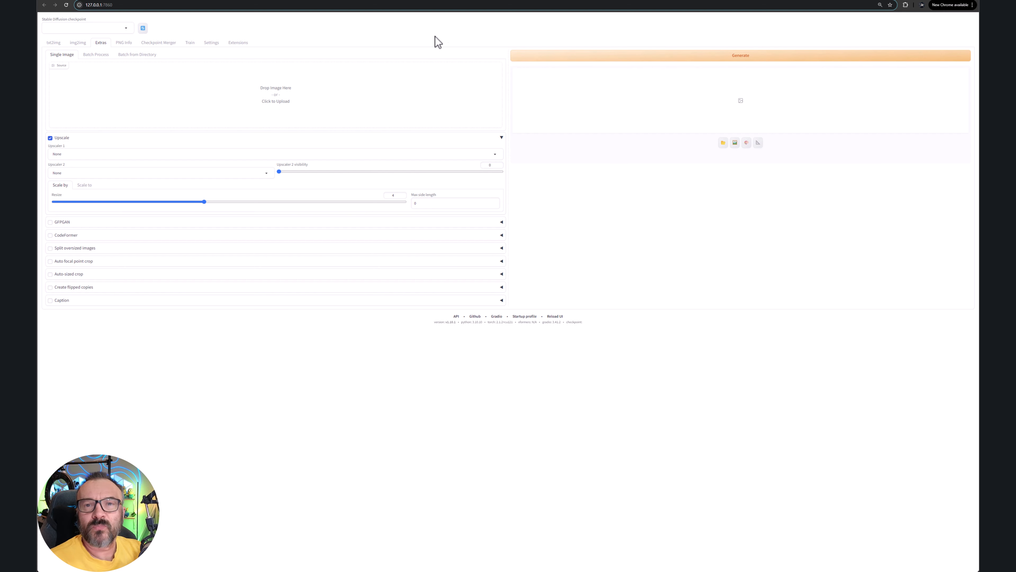
pyautogui.click(123, 44)
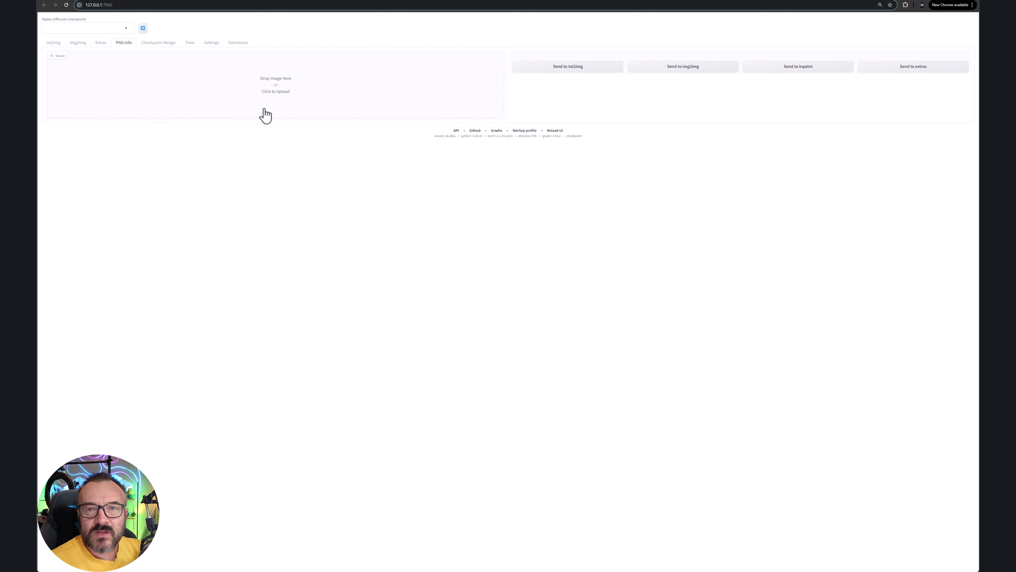
pyautogui.click(156, 43)
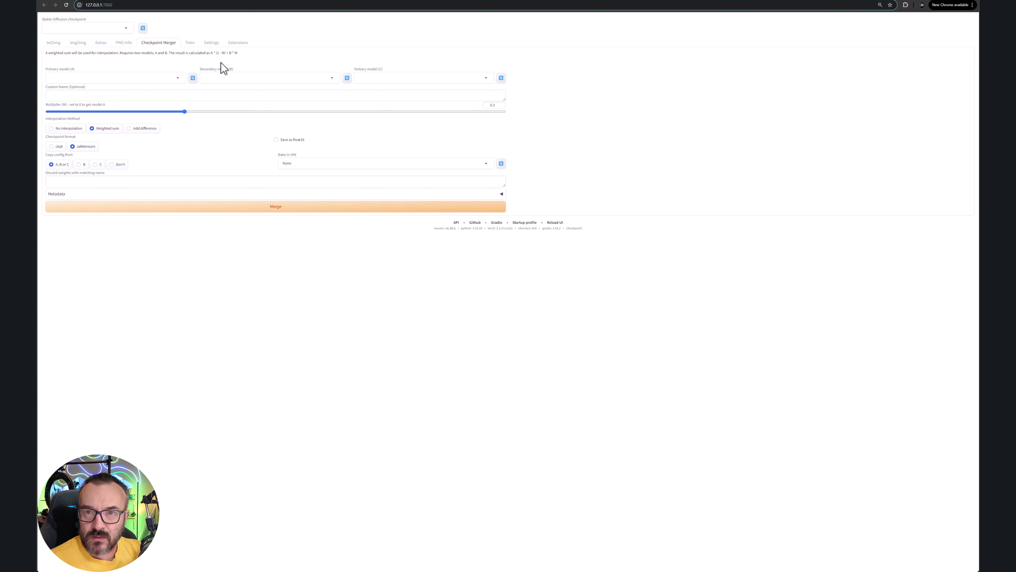
pyautogui.click(189, 43)
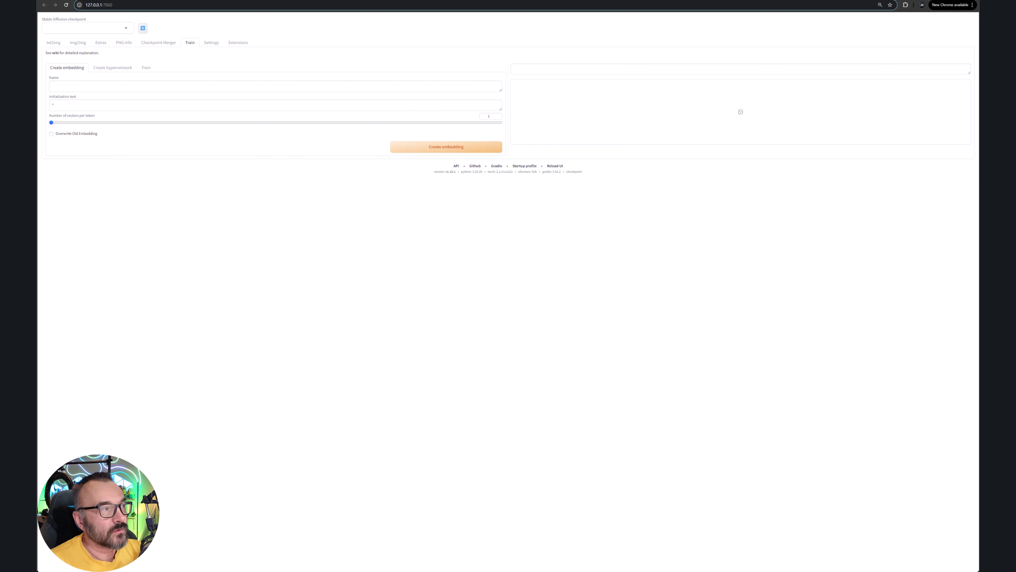
pyautogui.click(211, 43)
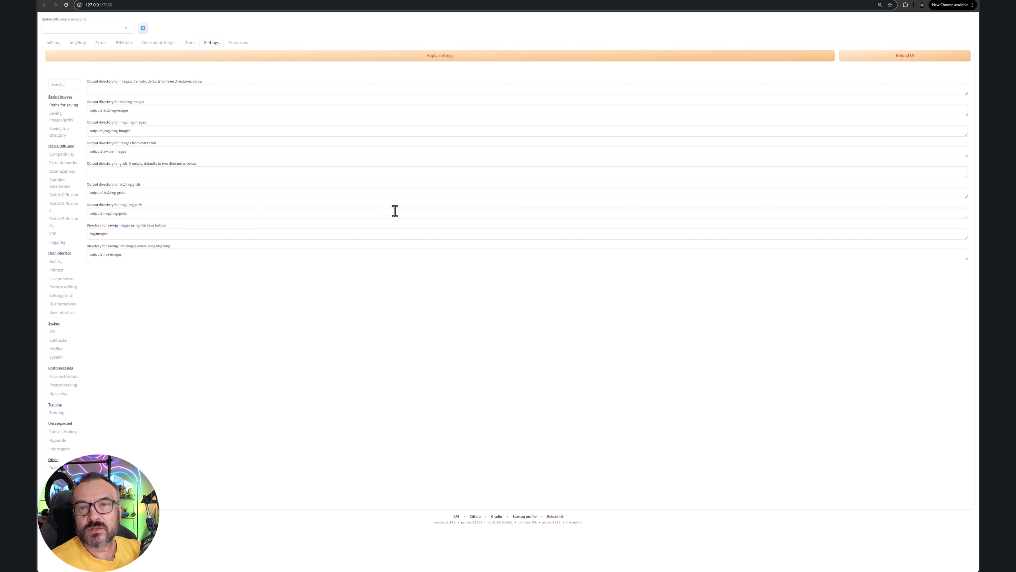
pyautogui.click(239, 43)
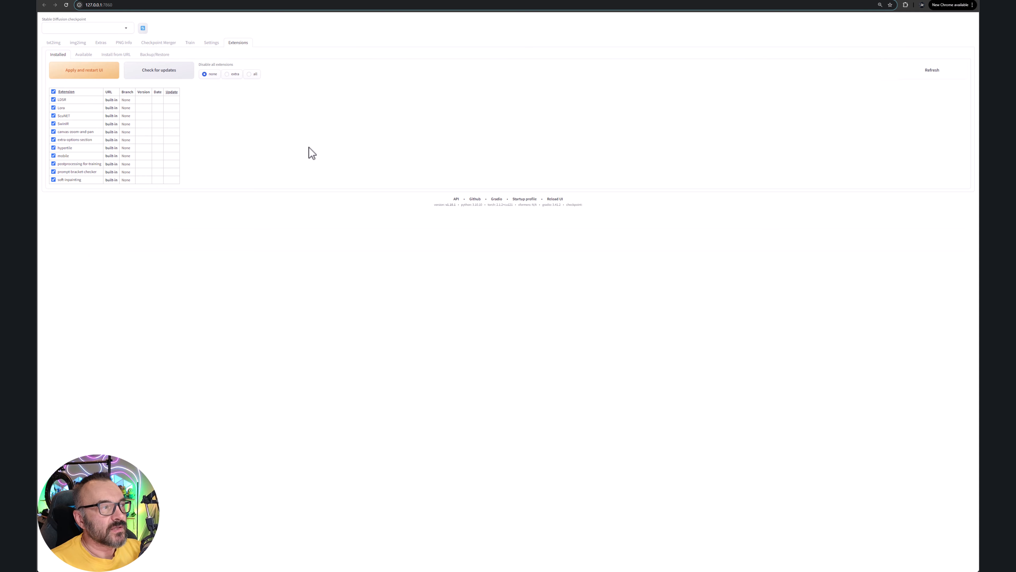
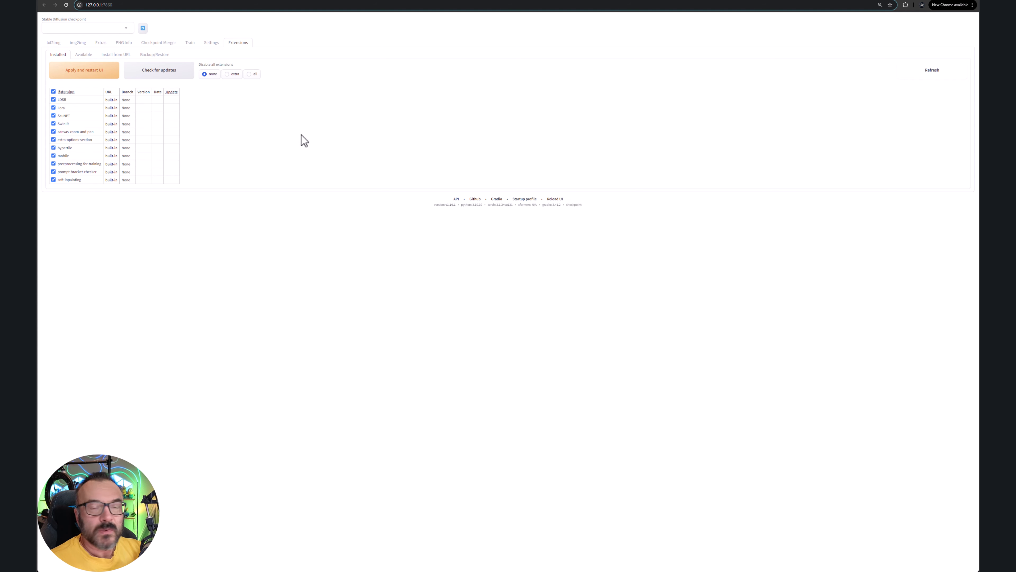
# Step: Load the list of available extensions from the default index URL and browse through it
pyautogui.click(79, 56)
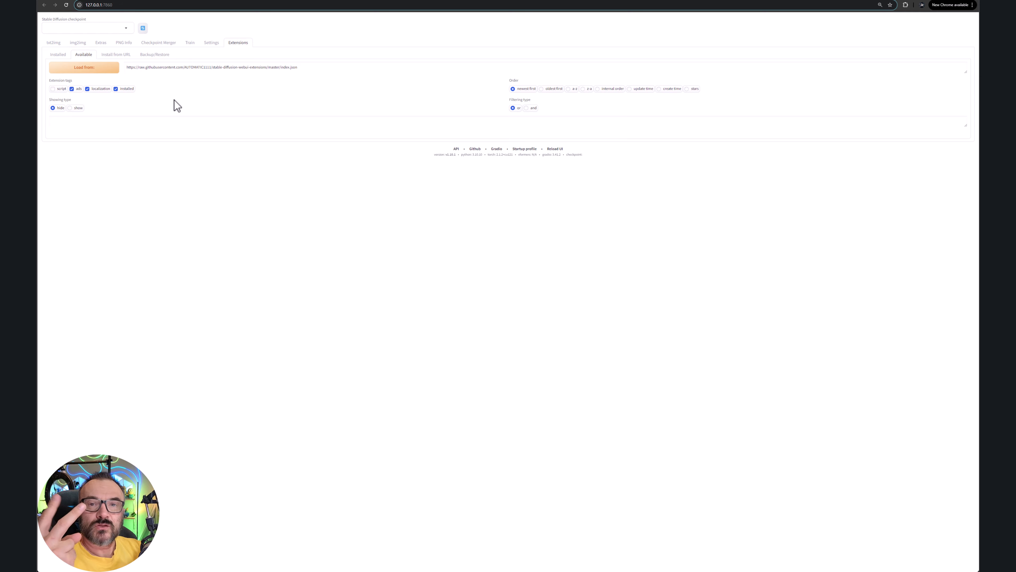
pyautogui.click(91, 70)
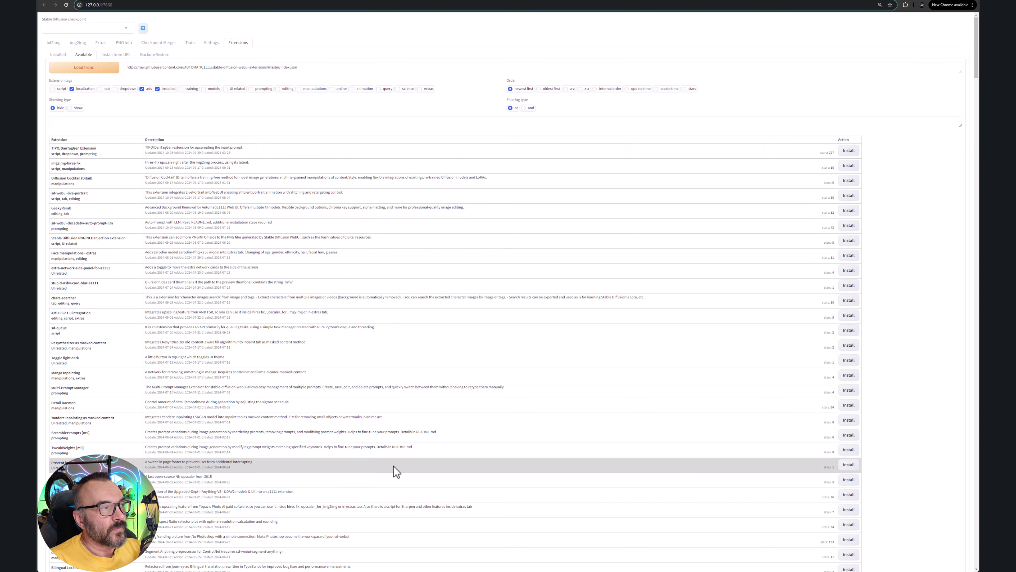
pyautogui.scroll(-5, 392, 267)
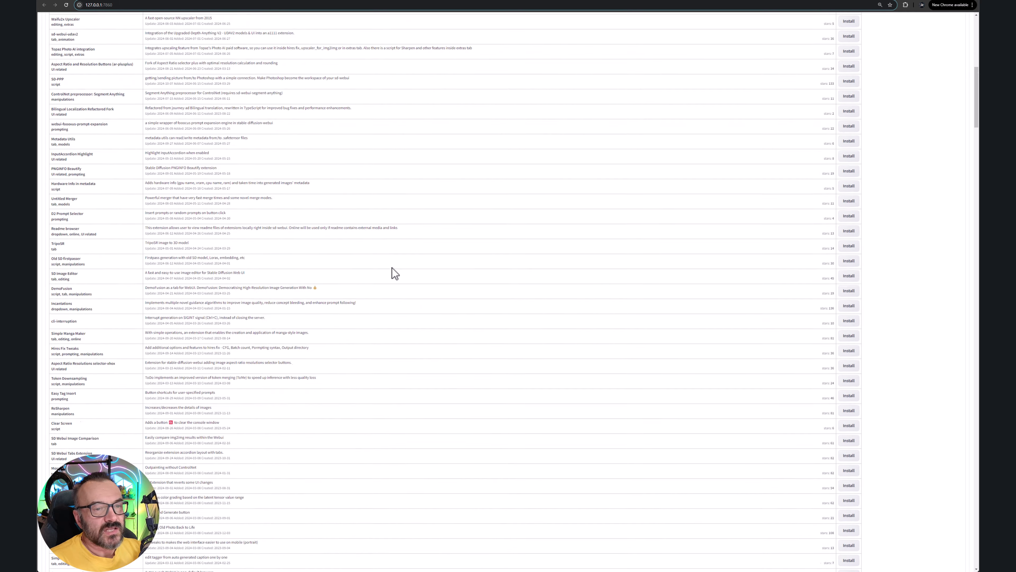
pyautogui.scroll(6, 394, 274)
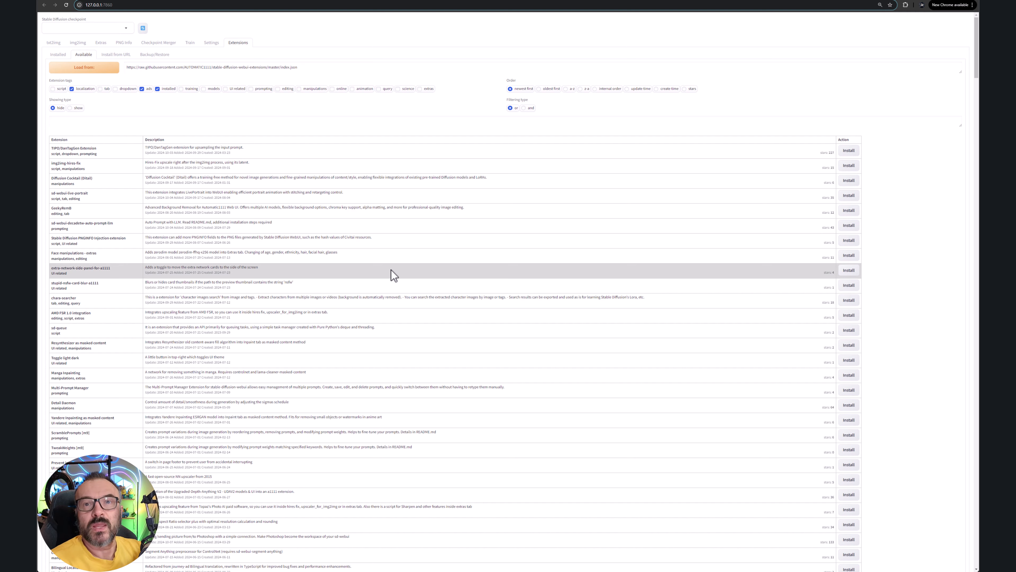
# Step: View the form for installing an extension from a URL and review the AnimateDiff for Stable Diffusion WebUI README on GitHub
pyautogui.click(117, 56)
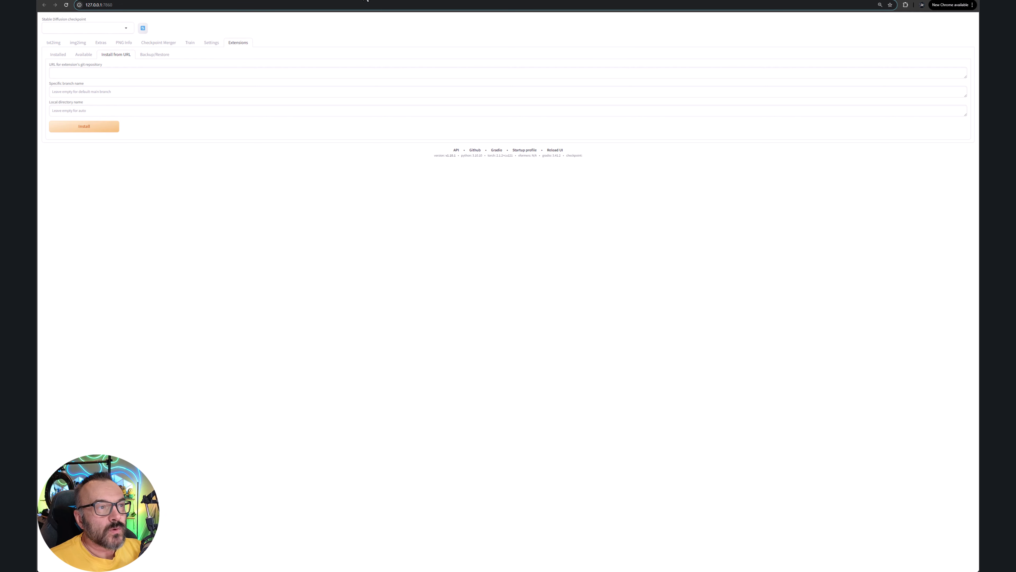
pyautogui.click(362, 0)
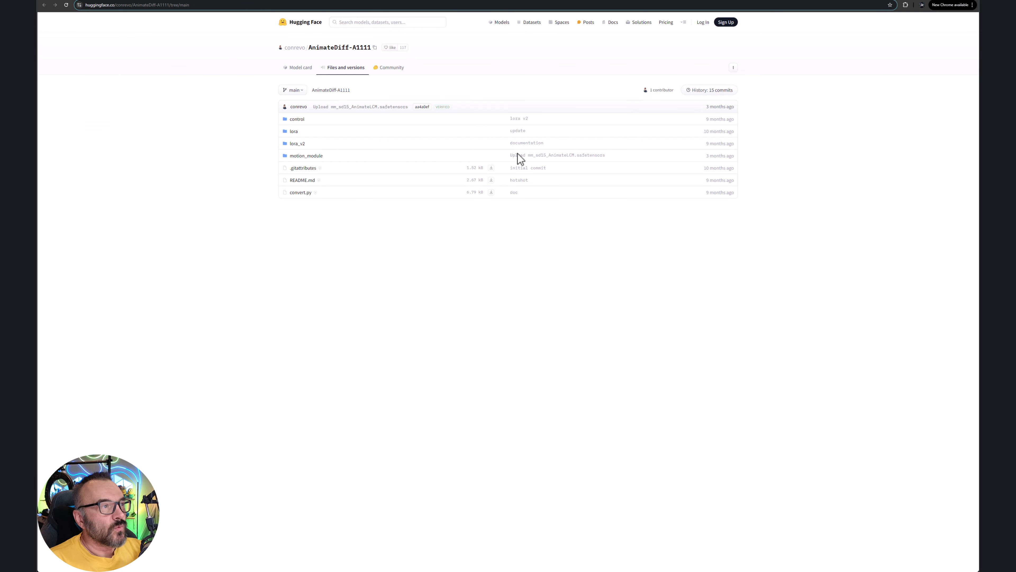
pyautogui.click(288, 1)
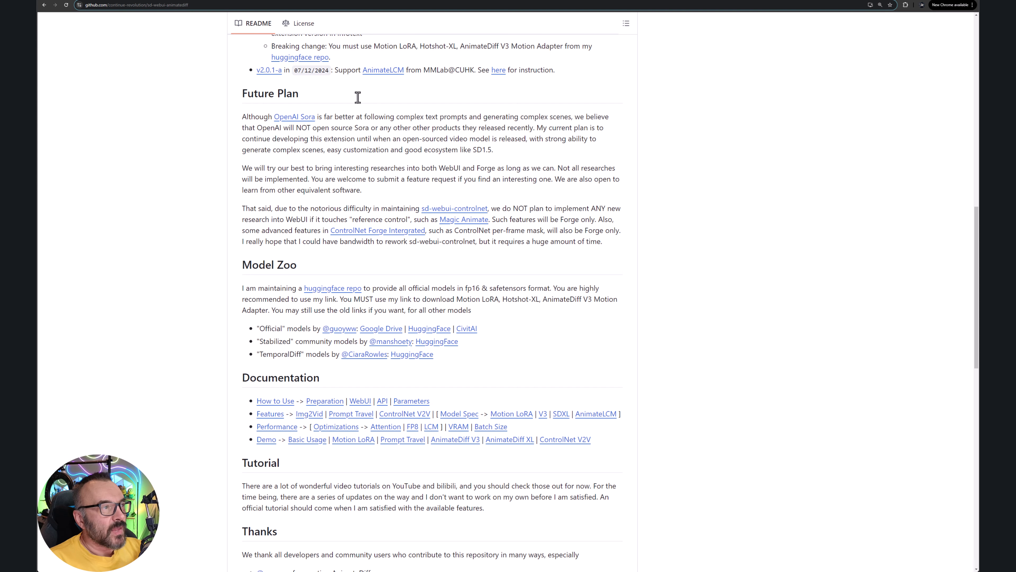
pyautogui.scroll(2, 500, 224)
pyautogui.scroll(10, 500, 224)
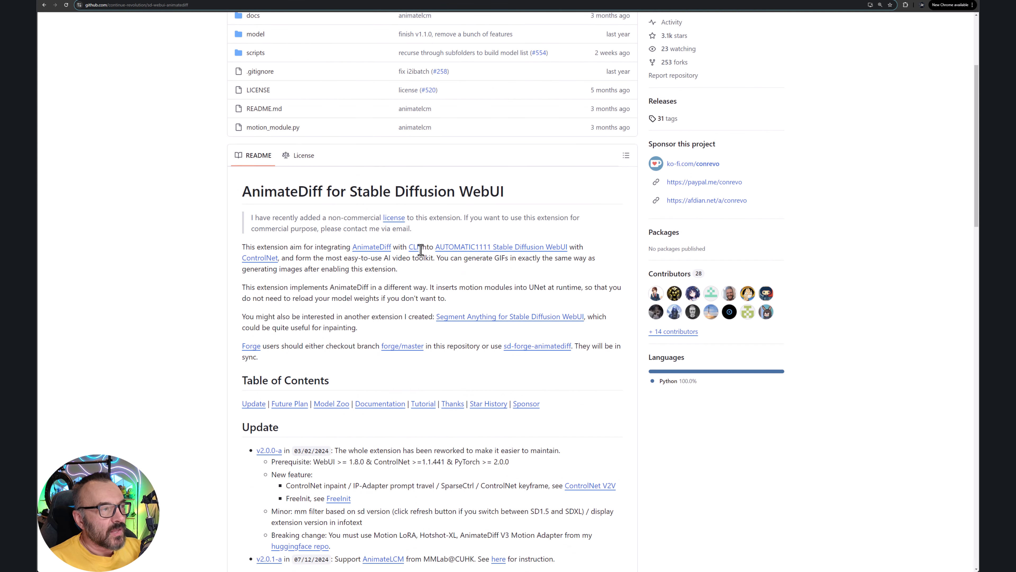
pyautogui.scroll(-1, 408, 275)
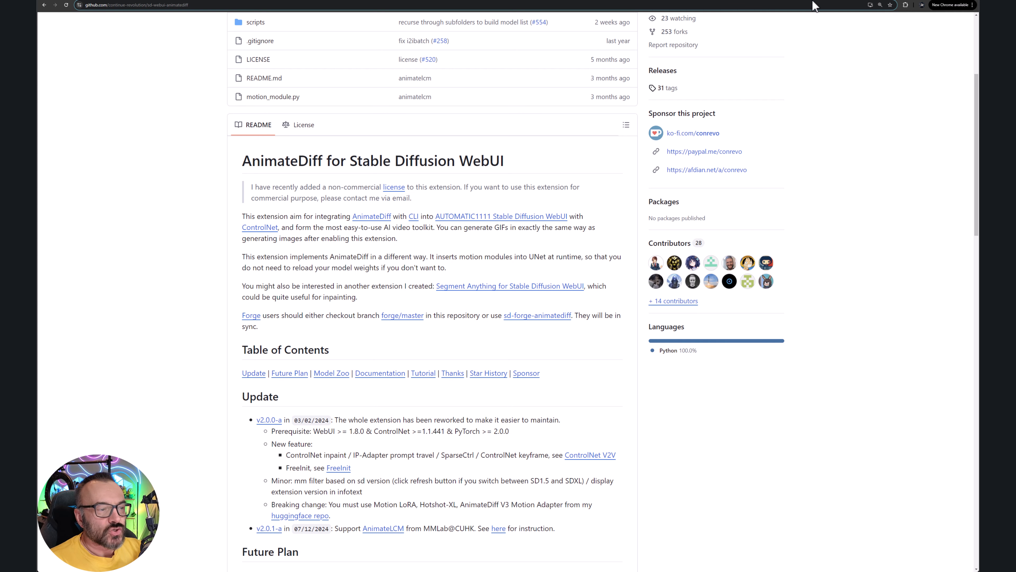
pyautogui.click(733, 1)
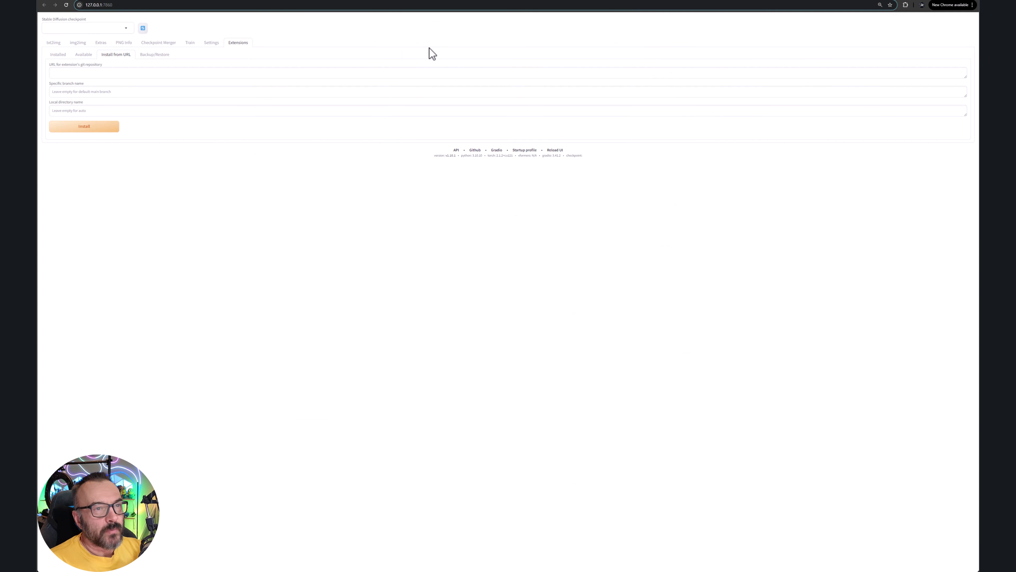
# Step: Search the available extensions for "controlnet"
pyautogui.click(86, 55)
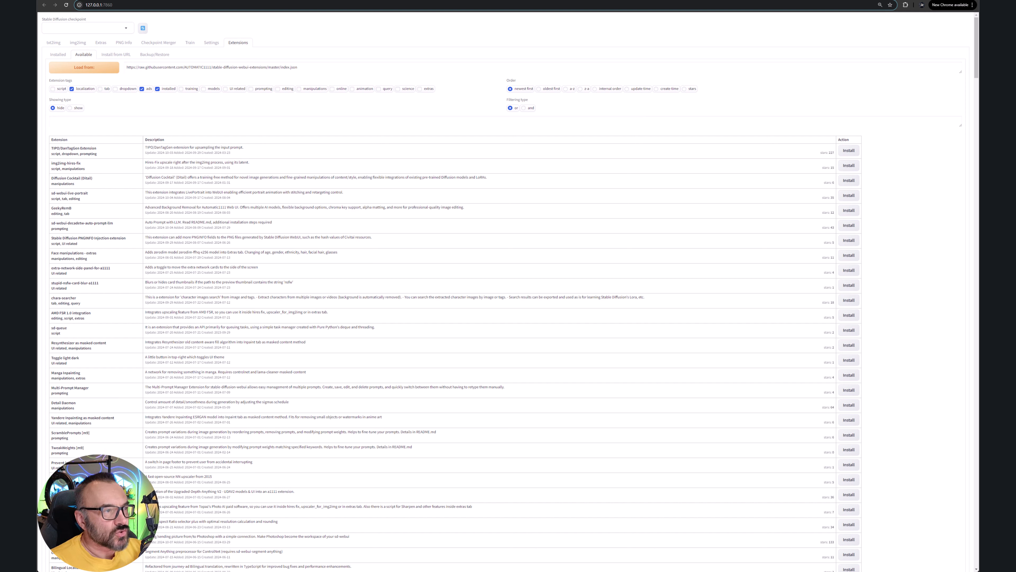
pyautogui.click(157, 122)
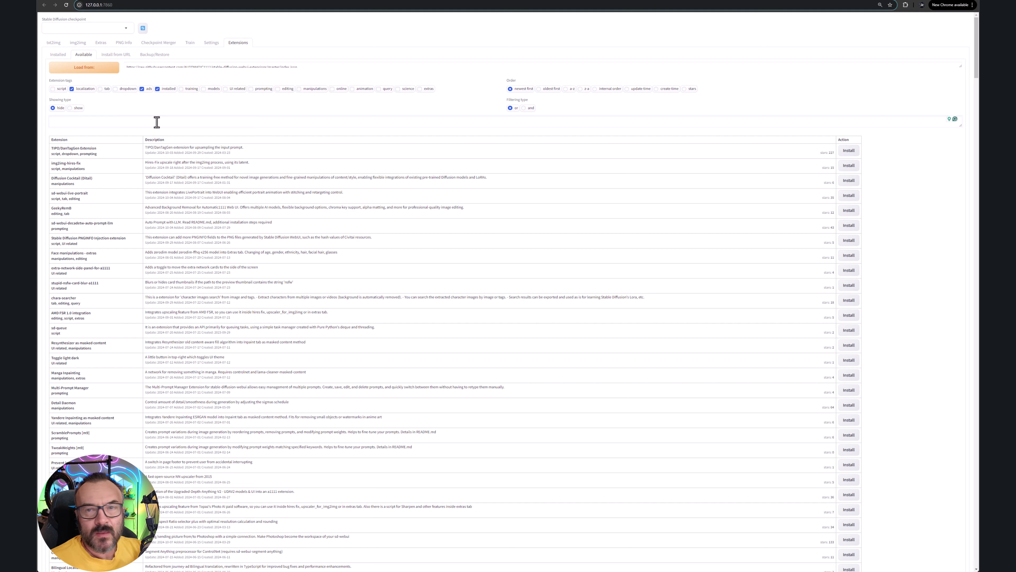
pyautogui.write('control')
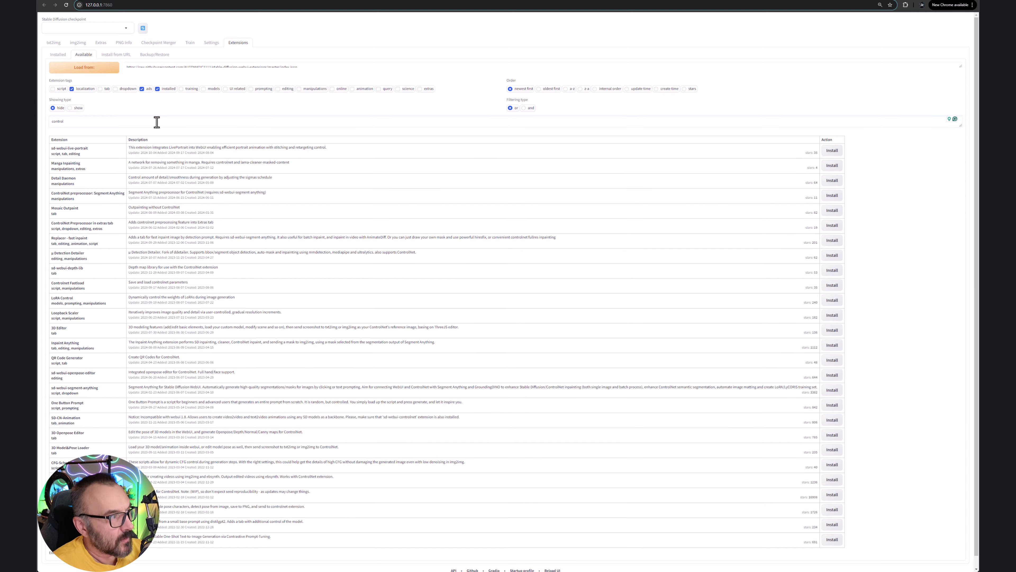
pyautogui.write('net')
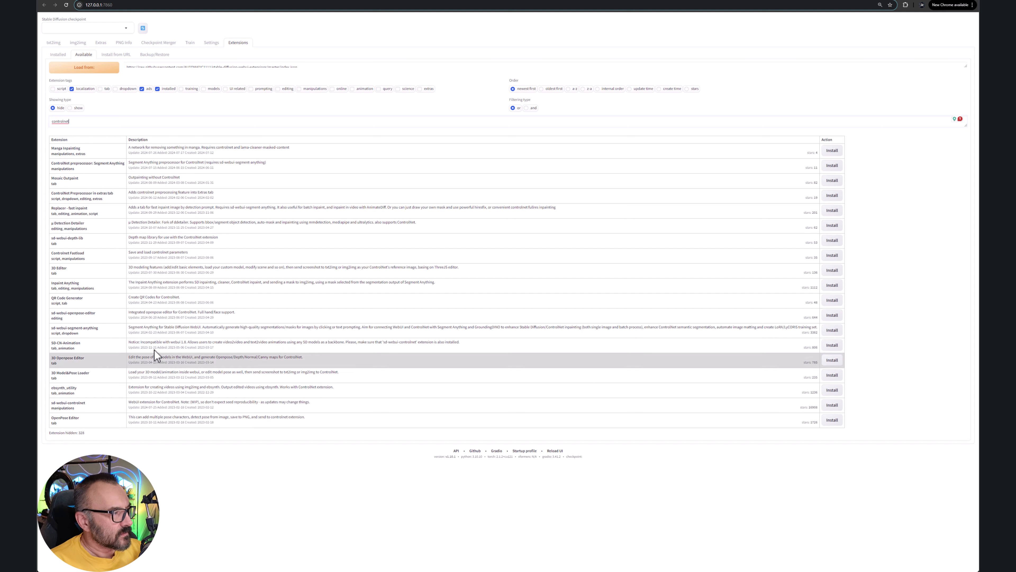
# Step: Open the ControlNet repository linked from the AnimateDiff README in a separate page and find its installation instructions
pyautogui.click(315, 1)
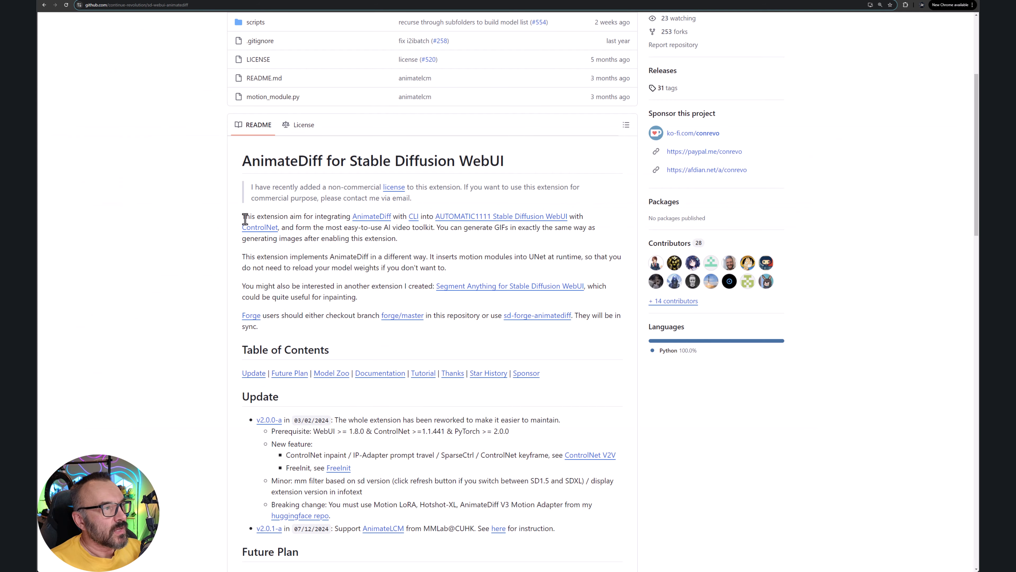
pyautogui.rightClick(260, 232)
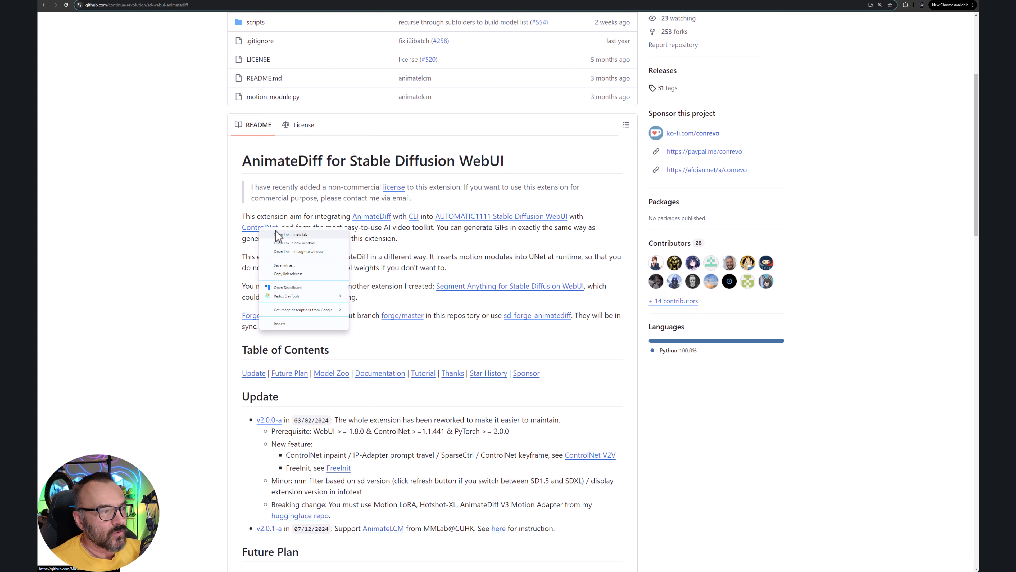
pyautogui.click(282, 237)
pyautogui.click(375, 1)
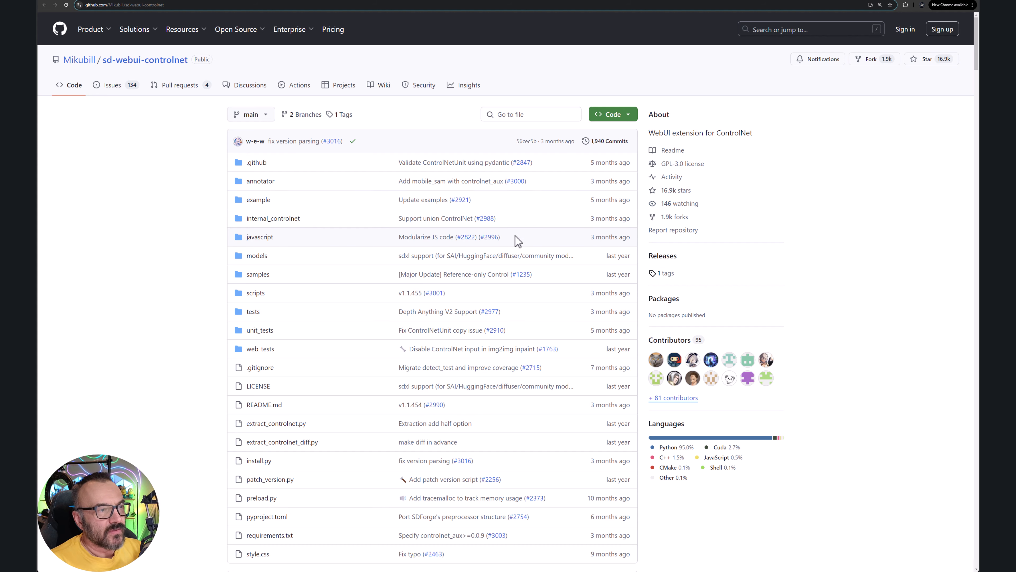
pyautogui.scroll(-10, 516, 241)
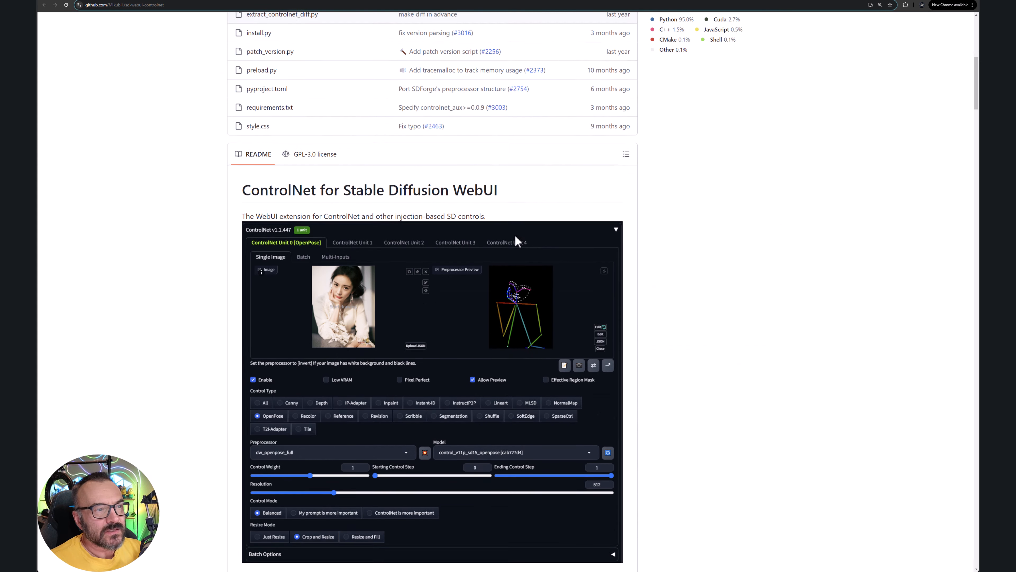
pyautogui.scroll(-8, 445, 208)
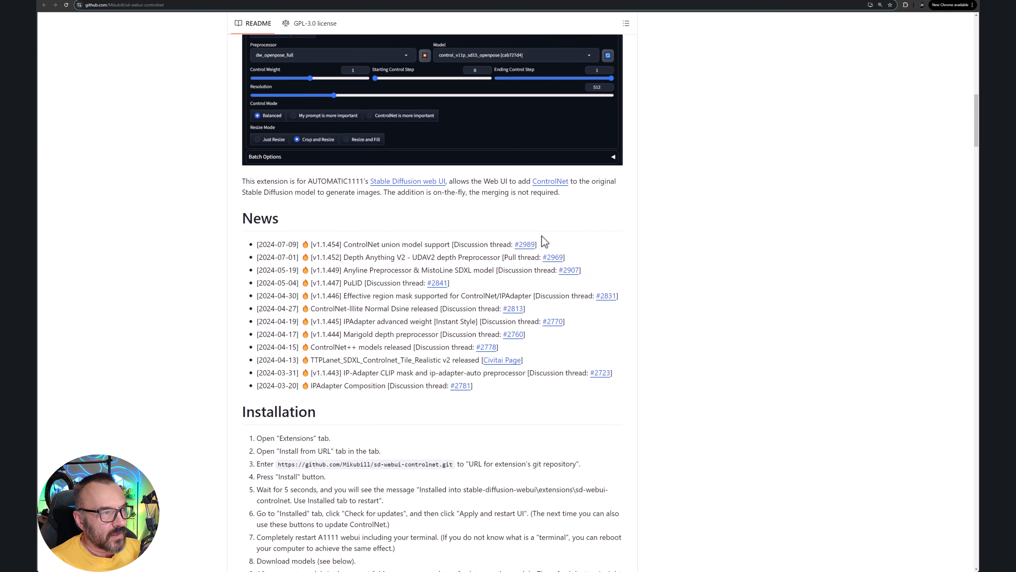
pyautogui.scroll(-3, 532, 264)
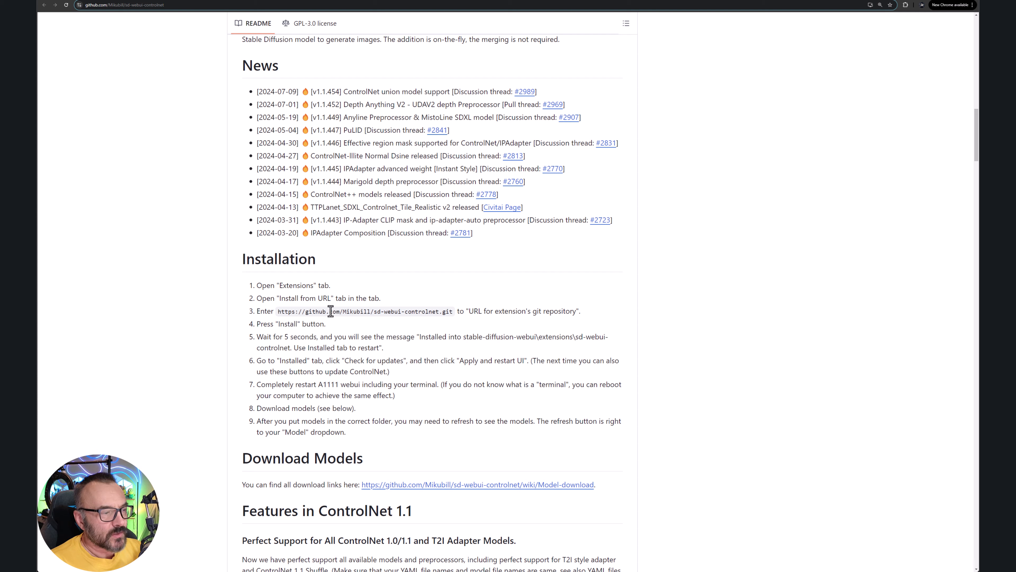
pyautogui.moveTo(454, 312); pyautogui.dragTo(280, 313)
pyautogui.hotkey('ctrl', 'c')
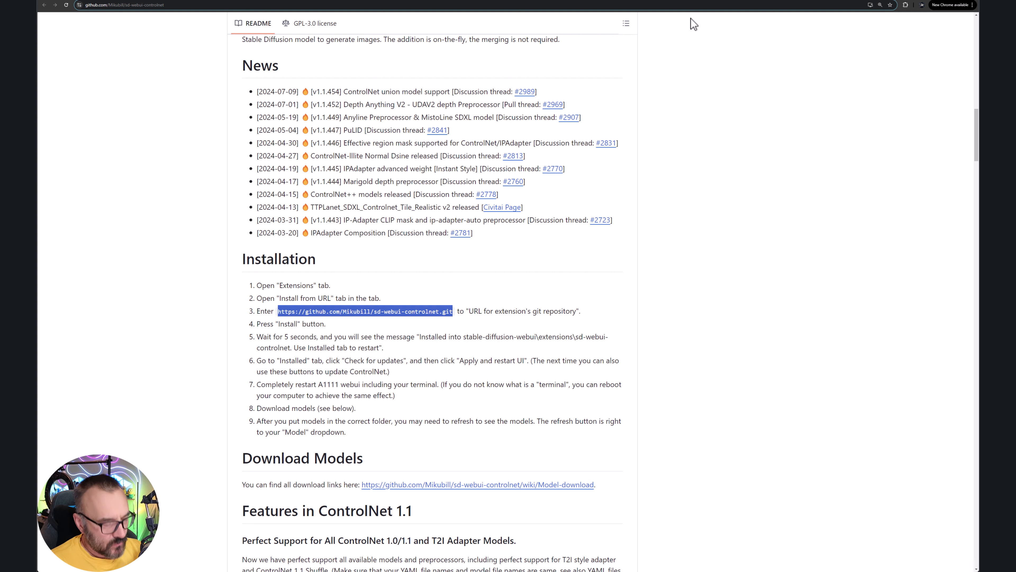
pyautogui.click(786, 1)
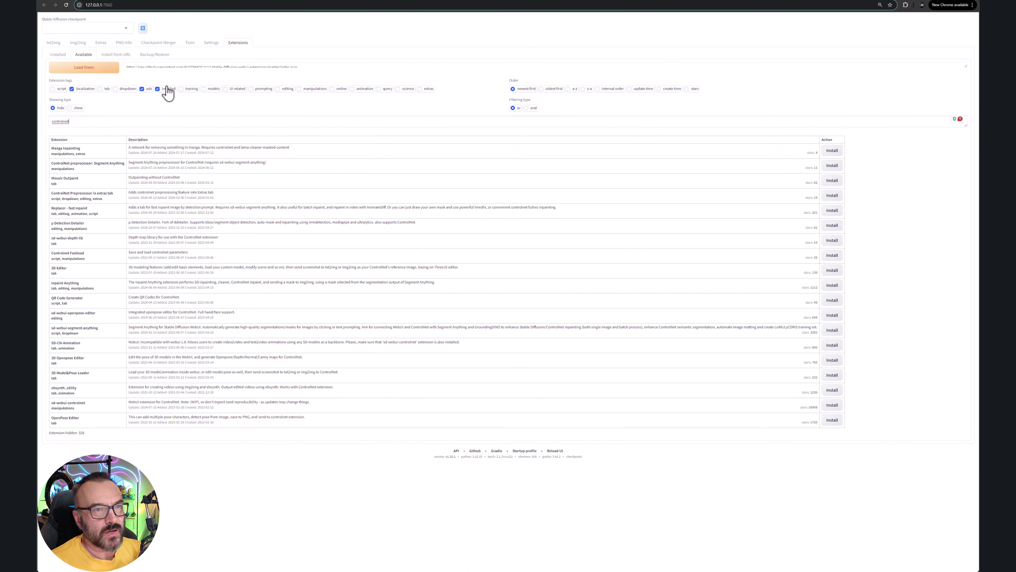
pyautogui.click(115, 55)
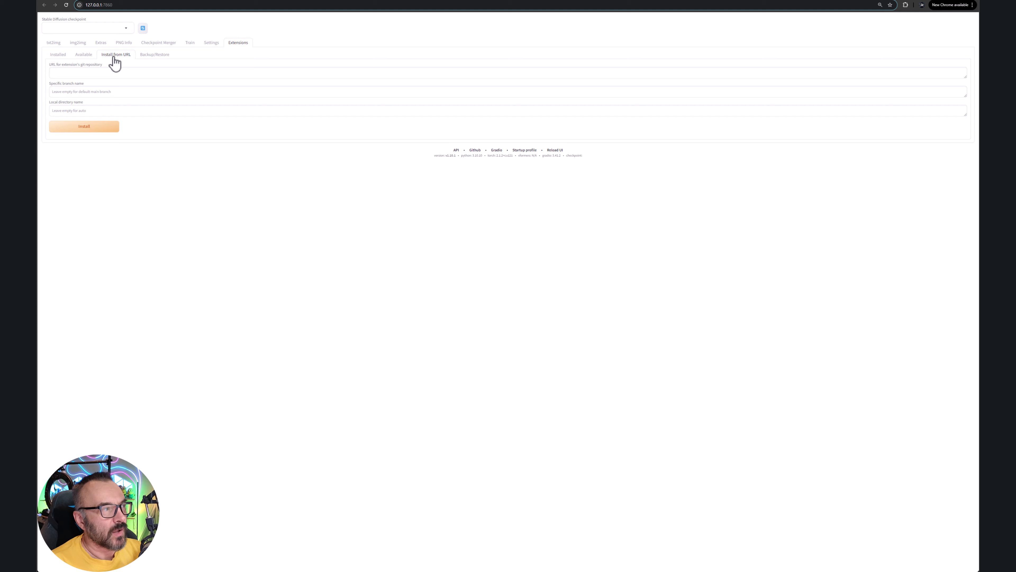
pyautogui.click(142, 72)
pyautogui.hotkey('ctrl', 'v')
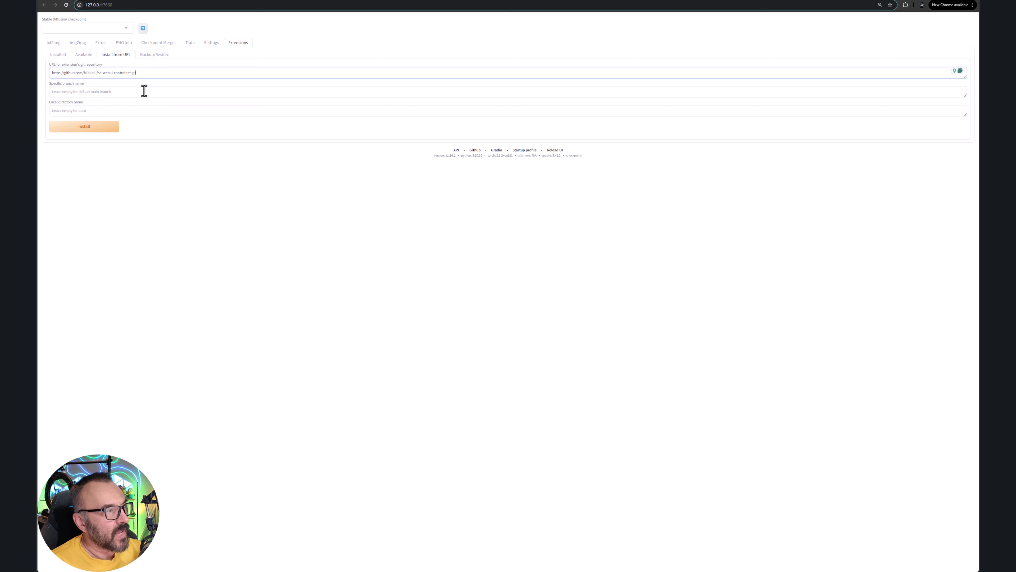
pyautogui.click(96, 127)
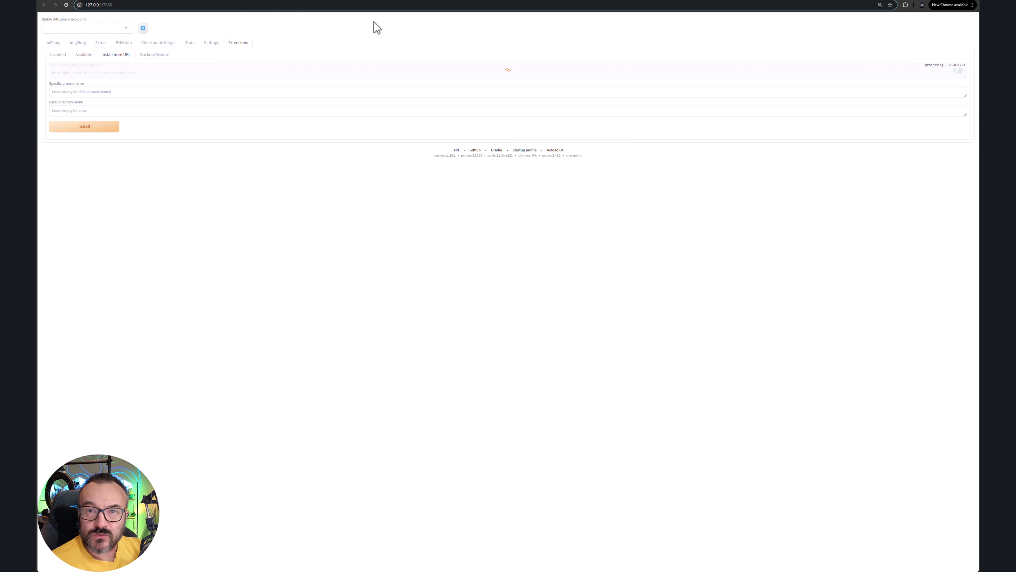
# Step: Check the command window's output for errors and warnings from the ControlNet installation
pyautogui.click(307, 0)
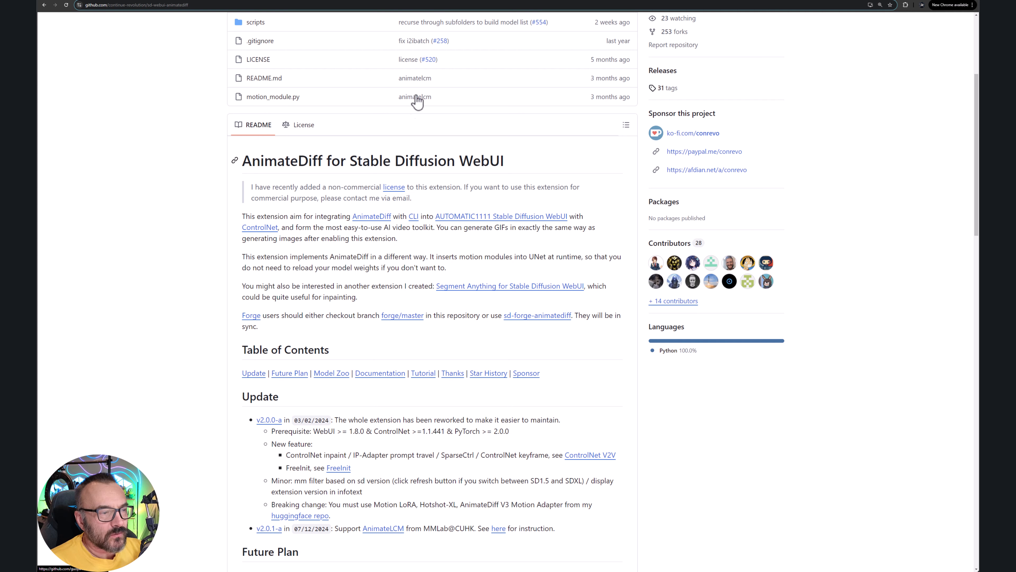
pyautogui.click(447, 1)
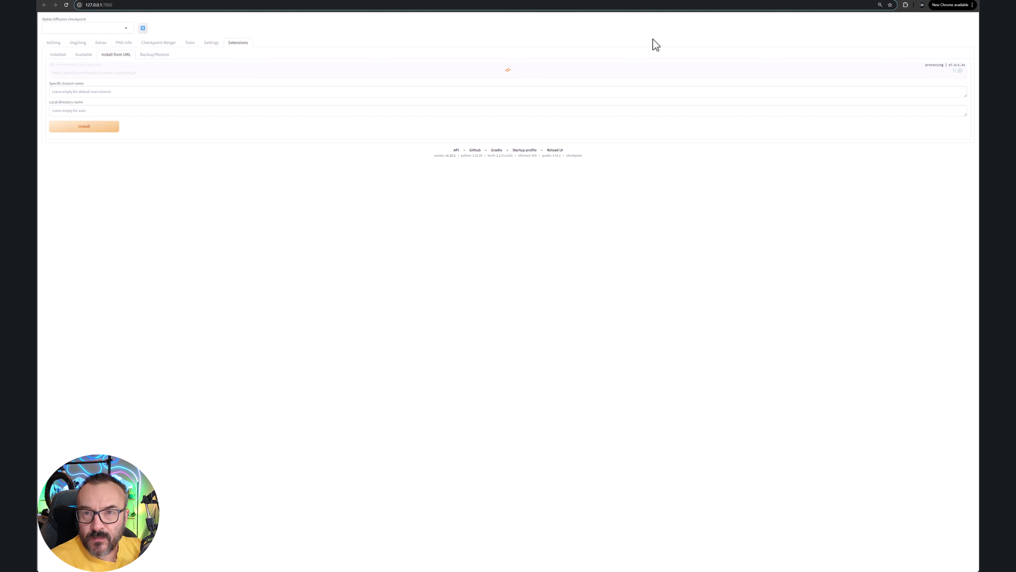
pyautogui.moveTo(834, 571)
pyautogui.click(866, 564)
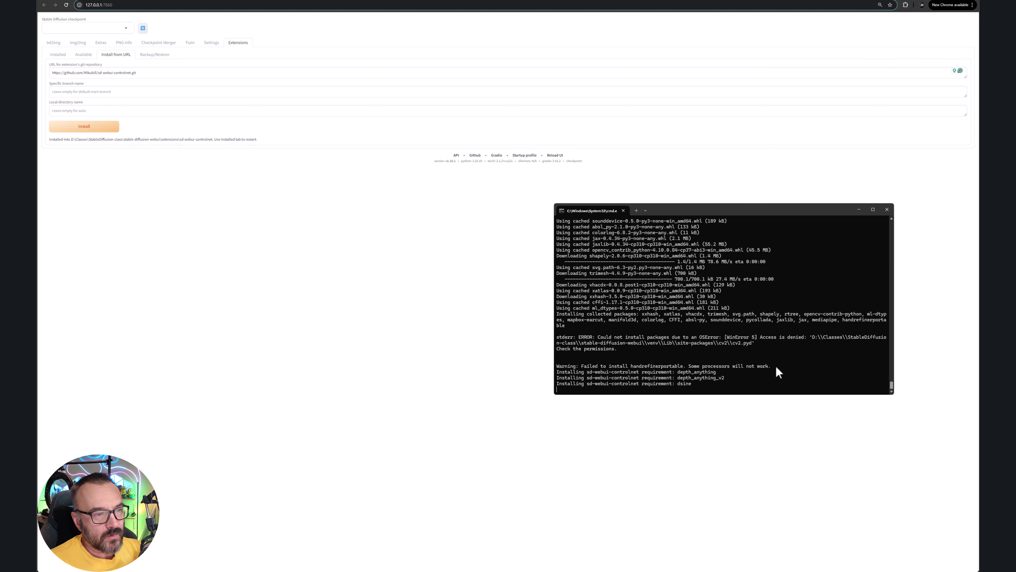
pyautogui.moveTo(781, 366); pyautogui.dragTo(639, 370)
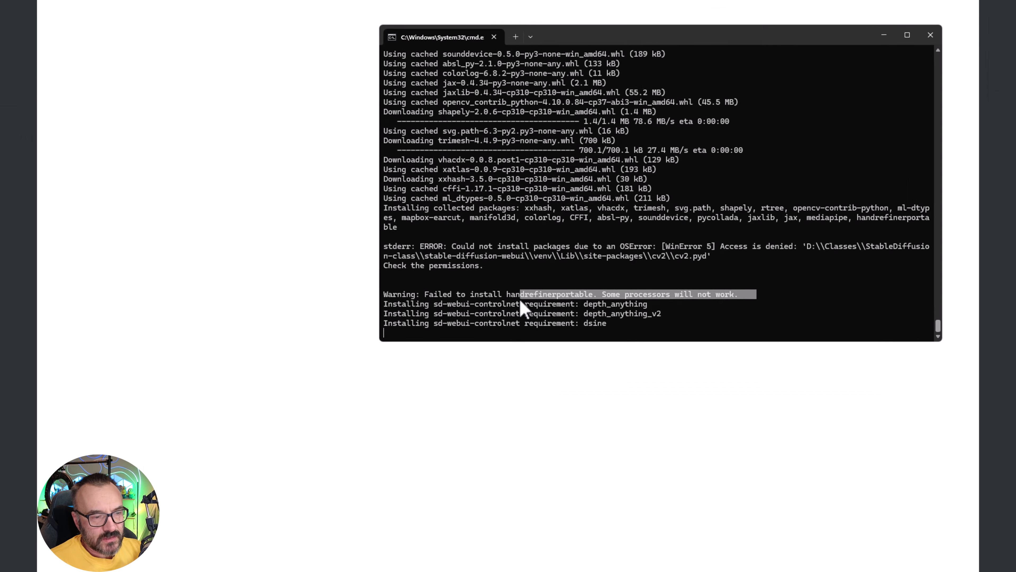
pyautogui.moveTo(522, 307); pyautogui.dragTo(392, 298)
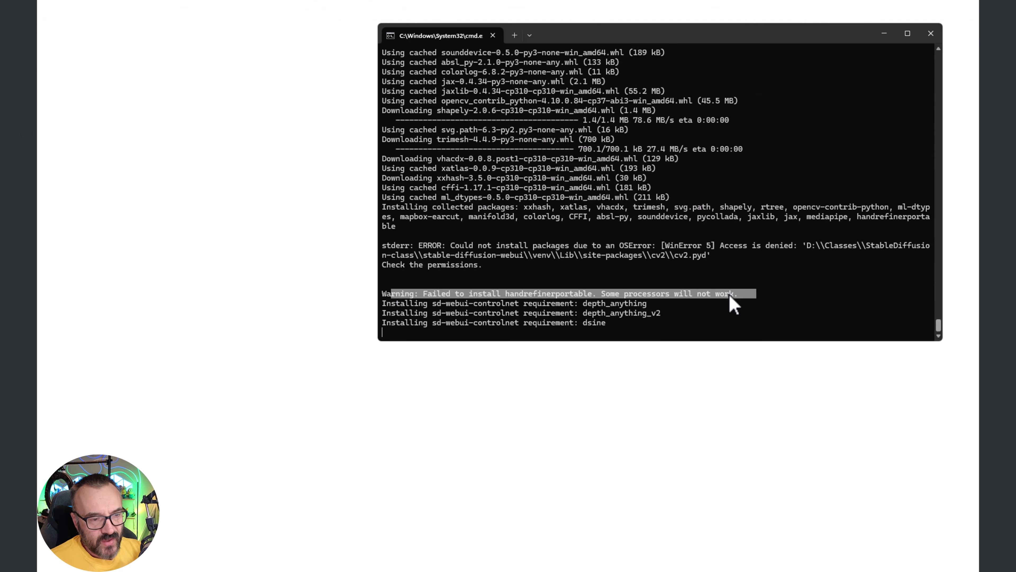
pyautogui.click(755, 293)
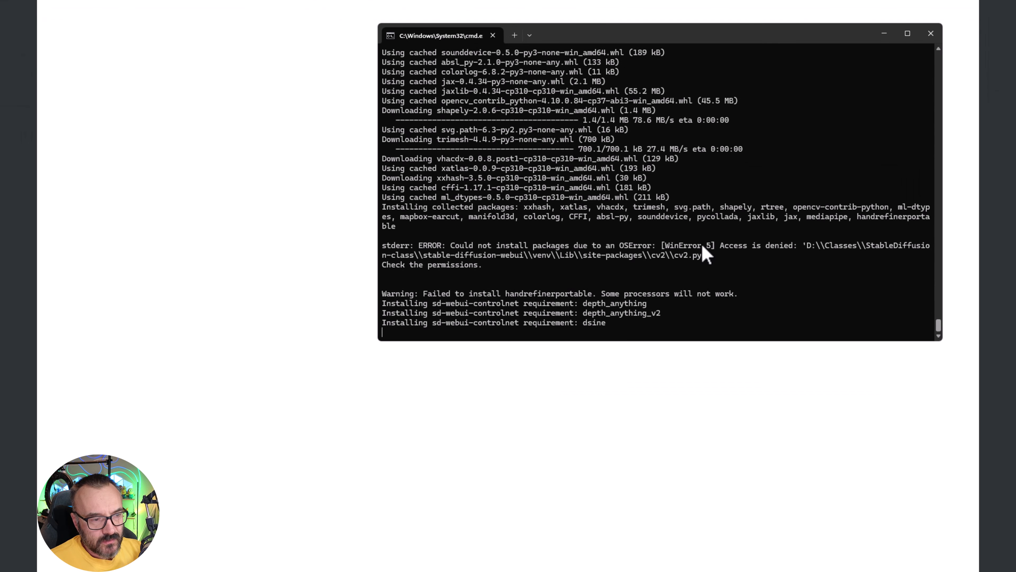
pyautogui.moveTo(449, 235); pyautogui.dragTo(612, 258)
pyautogui.click(685, 252)
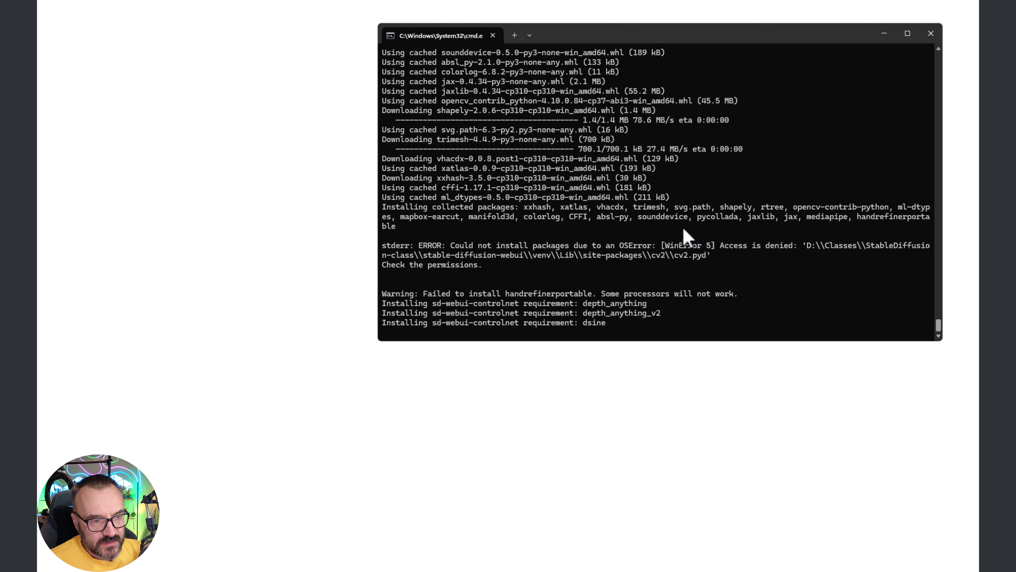
pyautogui.scroll(1, 684, 230)
pyautogui.scroll(-1, 697, 246)
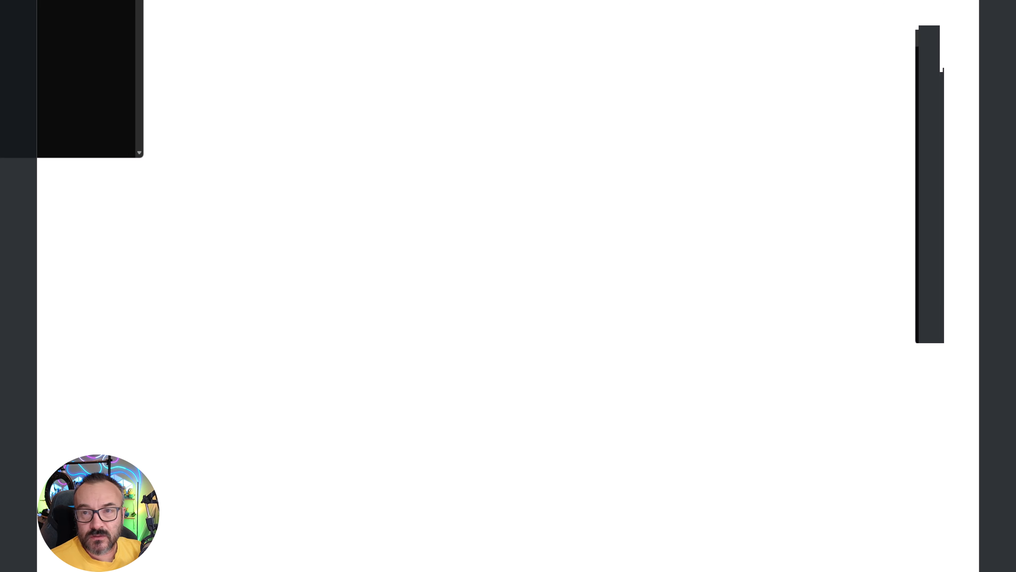
# Step: Browse the stable-diffusion-webui extensions folder into sd-webui-controlnet and its models subfolder
pyautogui.moveTo(0, 0); pyautogui.dragTo(365, 0)
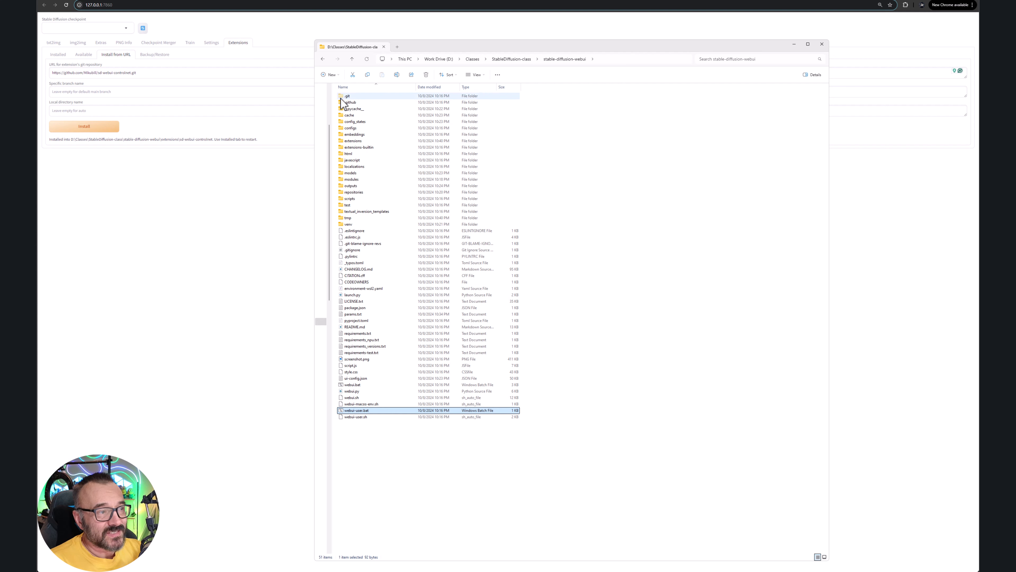
pyautogui.click(347, 142)
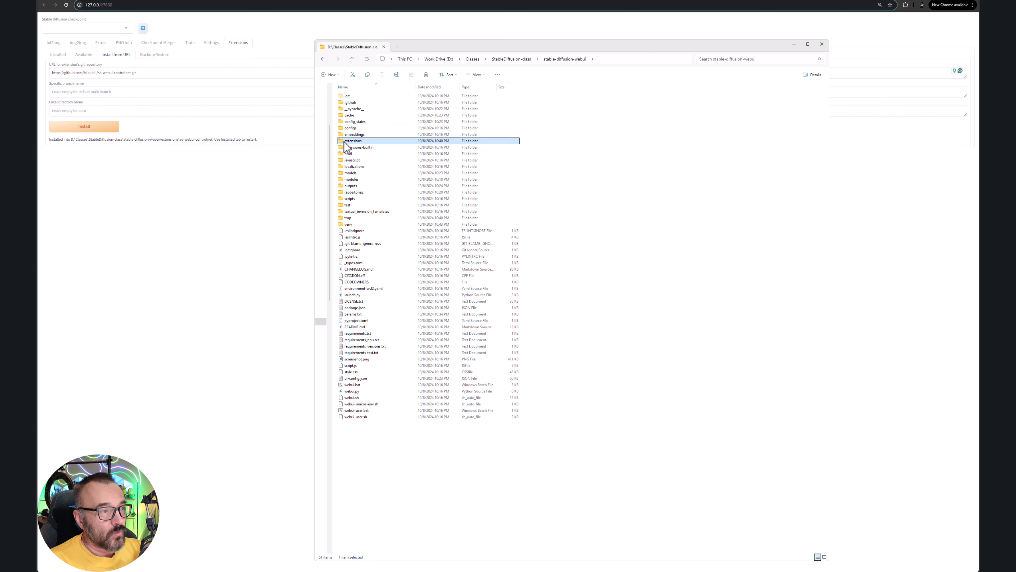
pyautogui.doubleClick(346, 142)
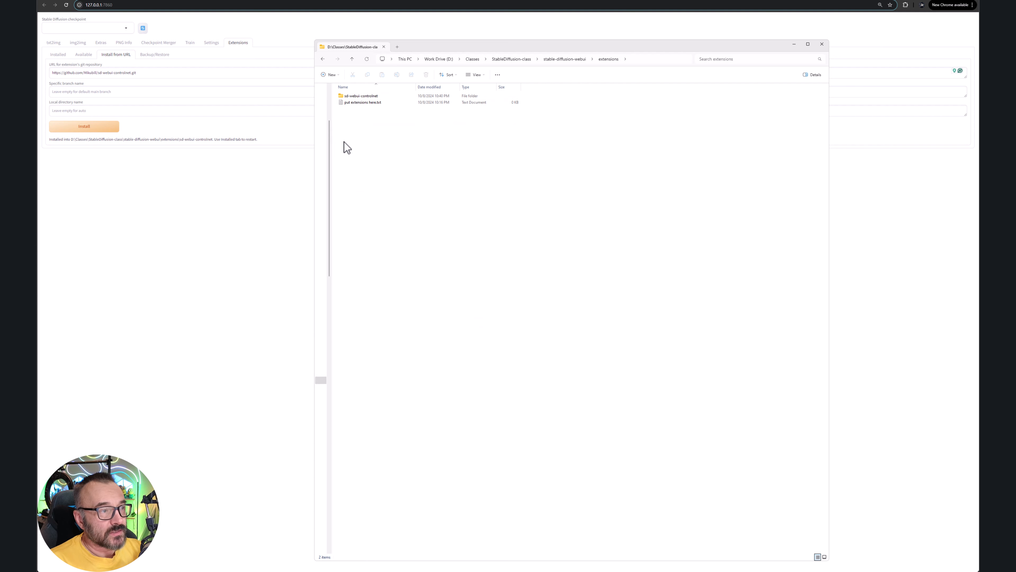
pyautogui.doubleClick(365, 97)
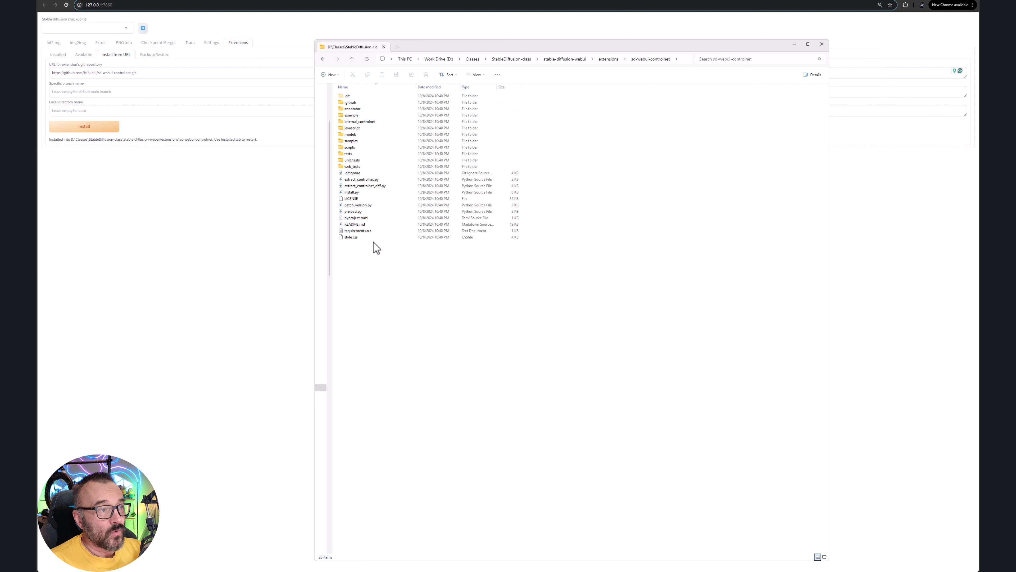
pyautogui.click(356, 135)
pyautogui.doubleClick(357, 136)
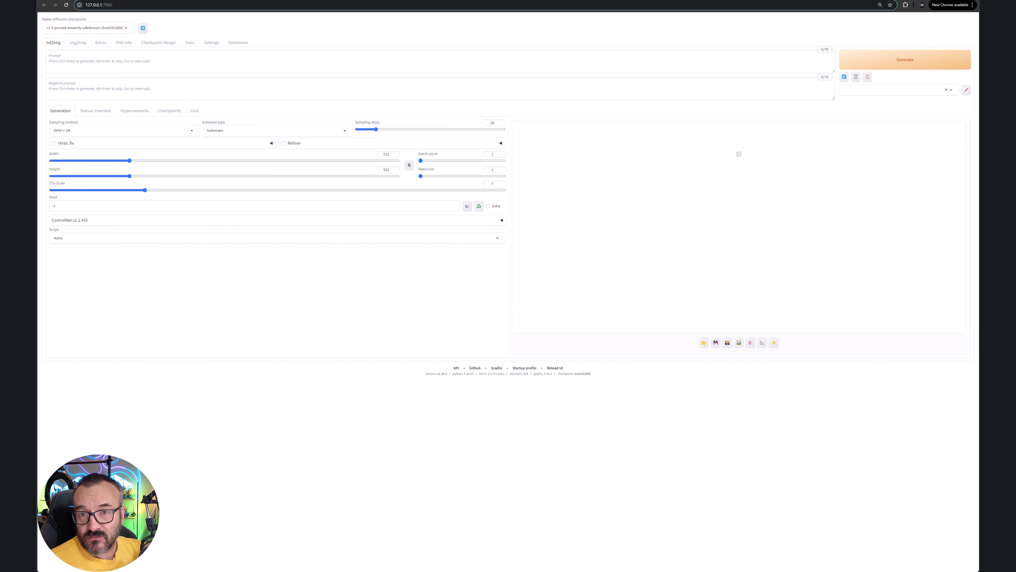
# Step: Check the WebUI startup log and inspect the txt2img ControlNet section, including its preprocessor and model choices
pyautogui.click(866, 562)
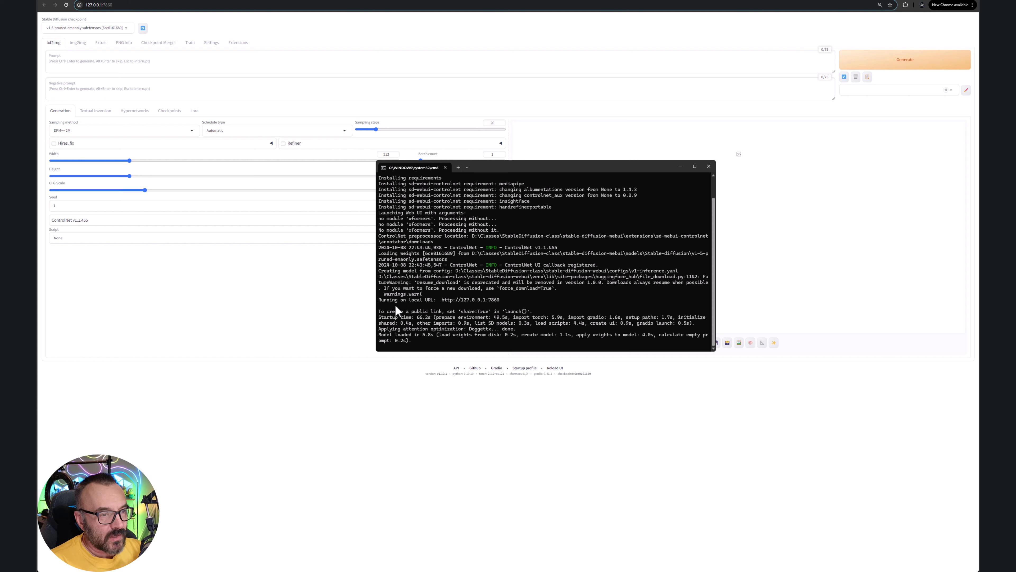
pyautogui.click(236, 300)
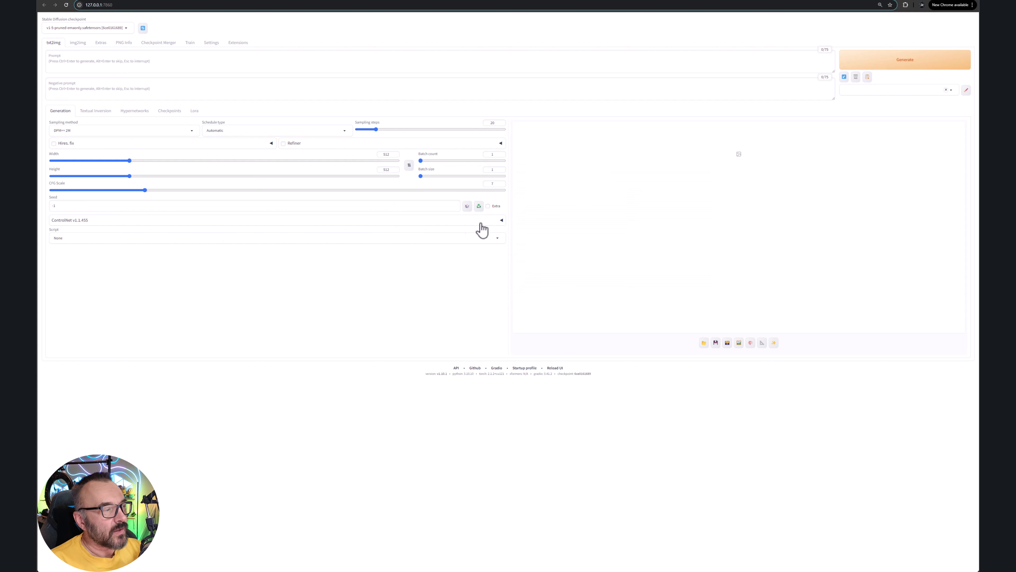
pyautogui.click(501, 220)
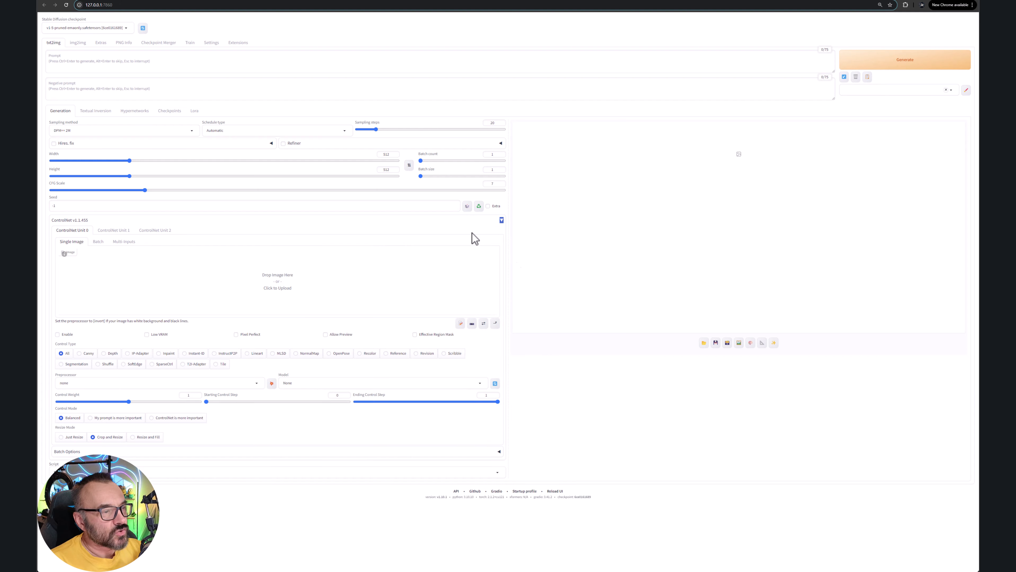
pyautogui.click(501, 220)
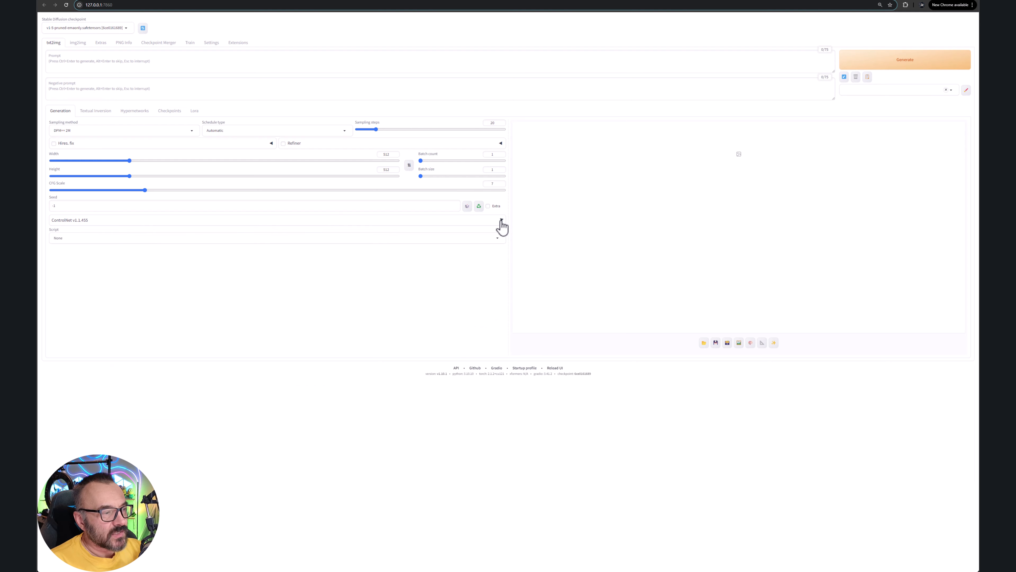
pyautogui.click(501, 221)
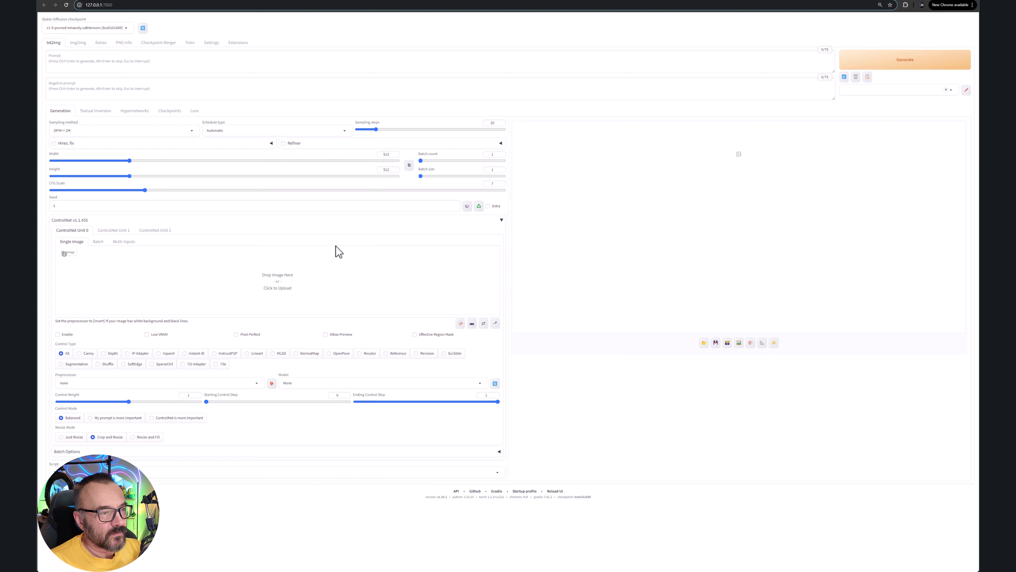
pyautogui.click(258, 382)
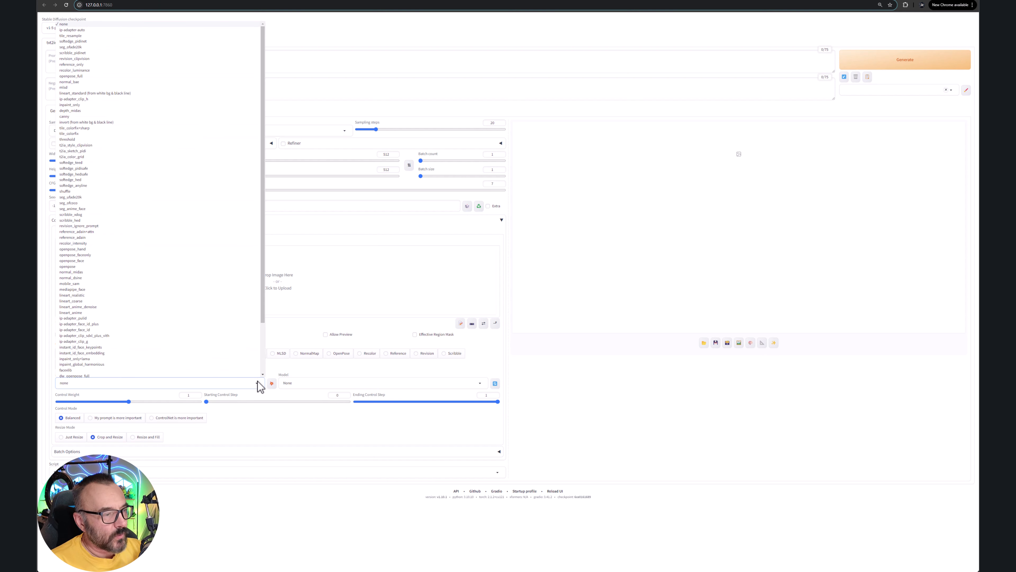
pyautogui.click(479, 383)
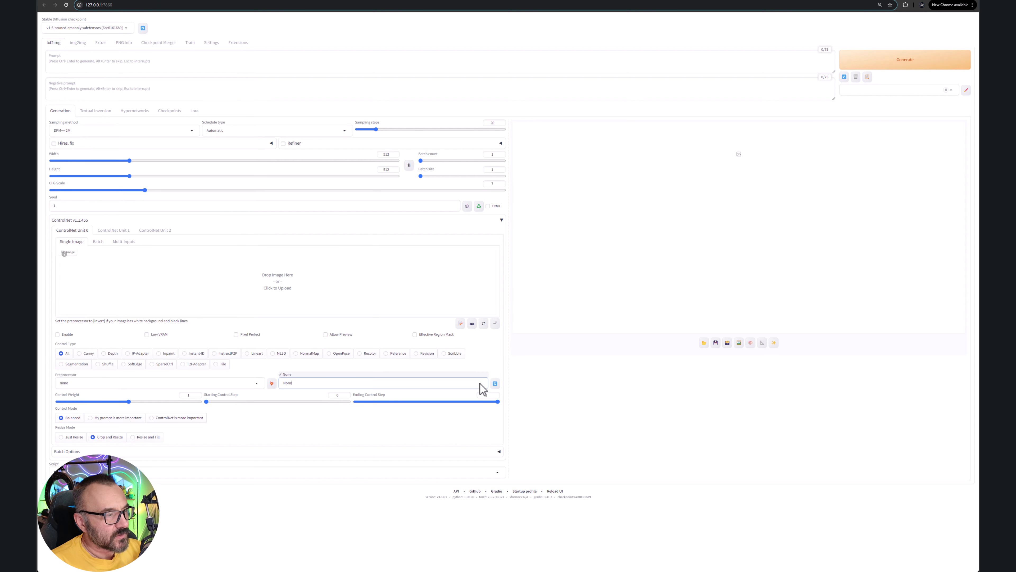
pyautogui.click(497, 366)
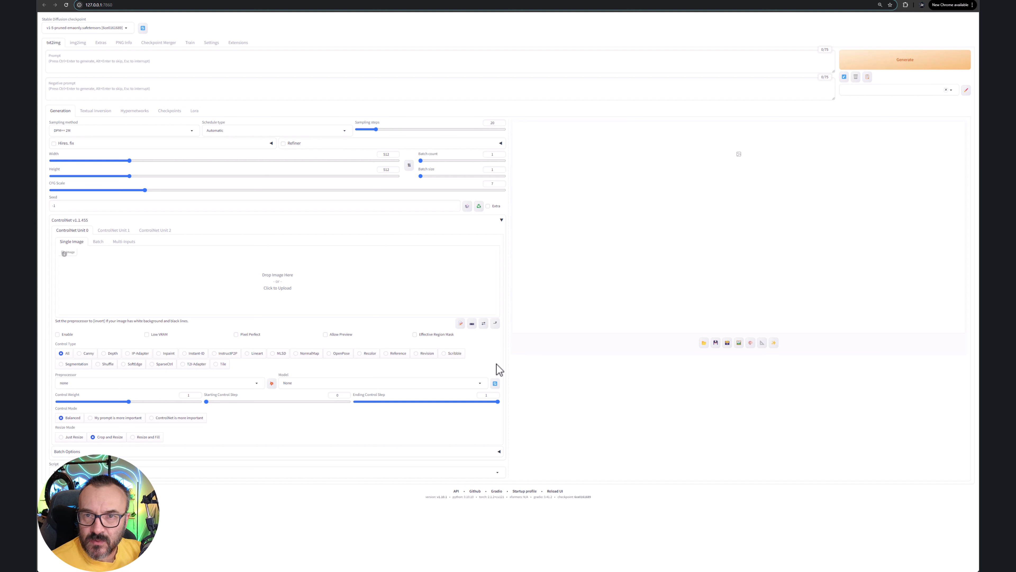
pyautogui.click(500, 220)
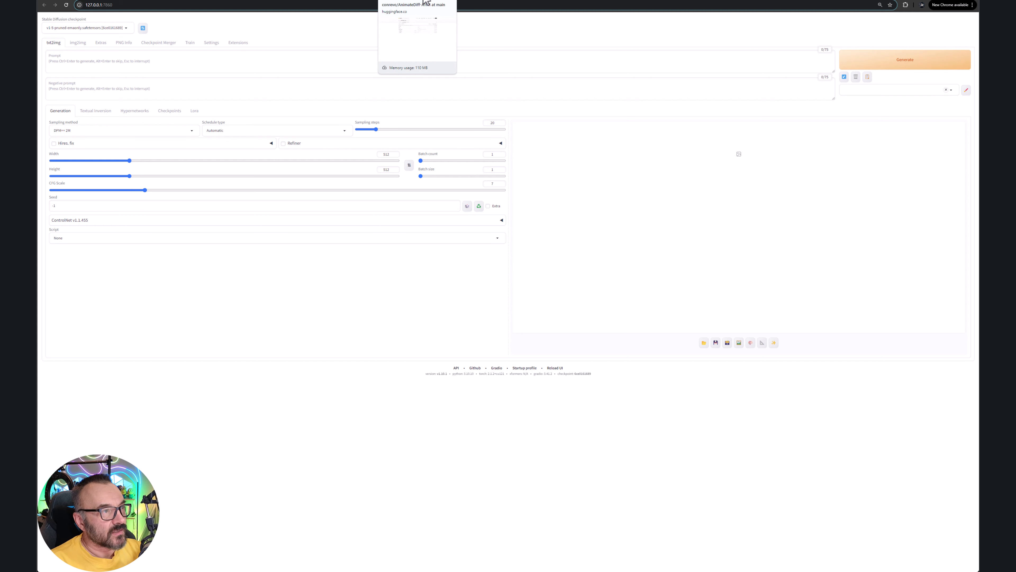
# Step: View the AnimateDiff-A1111 files on Hugging Face and the AnimateDiff GitHub repository, and search the available extensions for "animatediff"
pyautogui.click(426, 2)
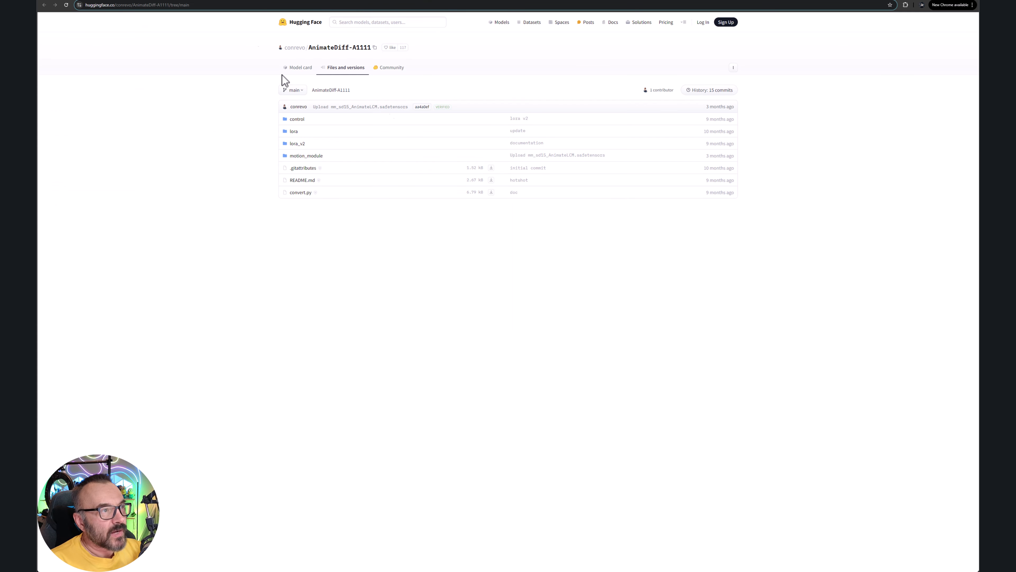
pyautogui.click(536, 1)
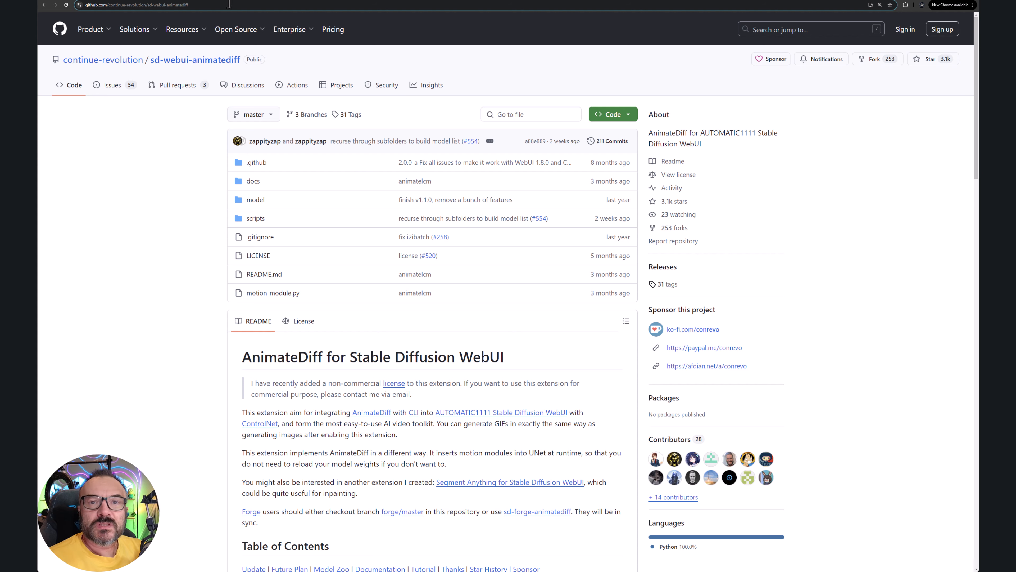
pyautogui.click(871, 1)
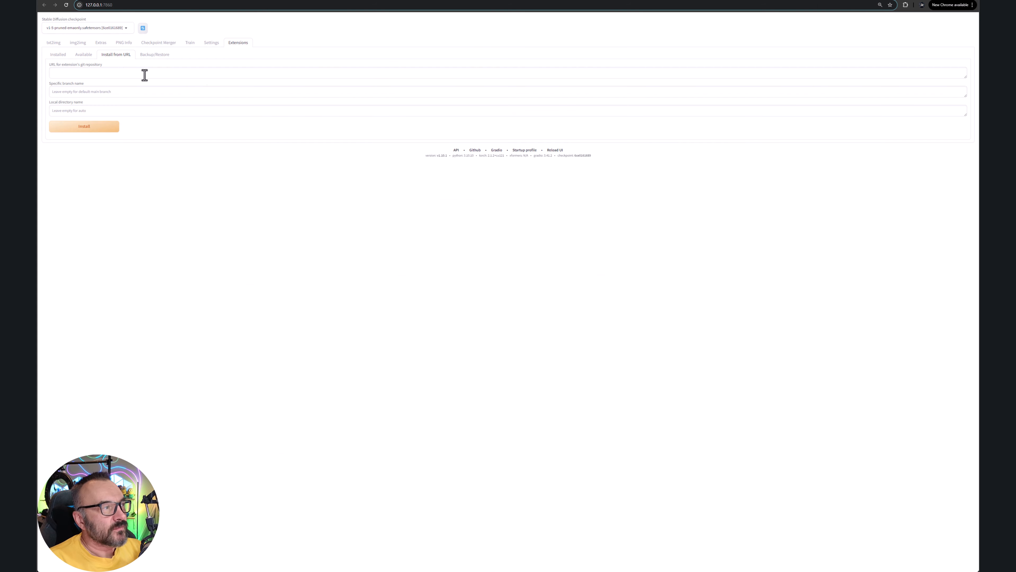
pyautogui.click(80, 55)
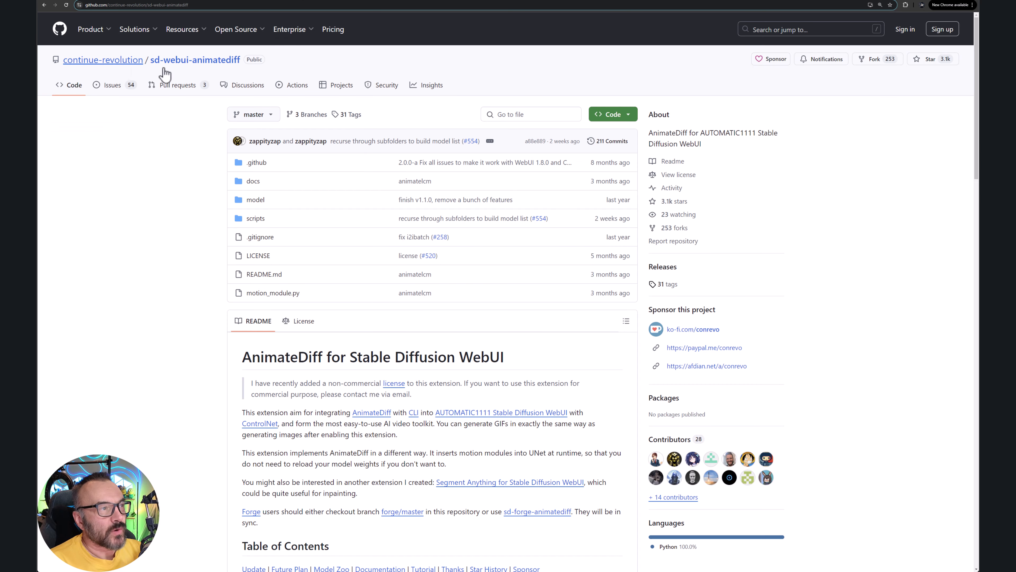
# Step: Copy the HTTPS clone URL of the sd-webui-animatediff repository and install the extension in the WebUI from that URL
pyautogui.click(631, 121)
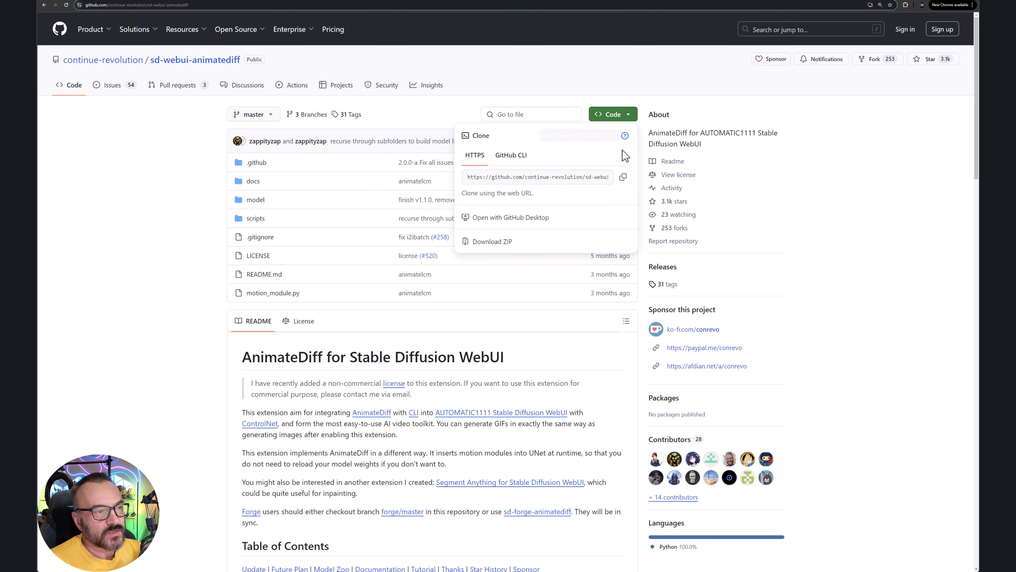
pyautogui.click(625, 179)
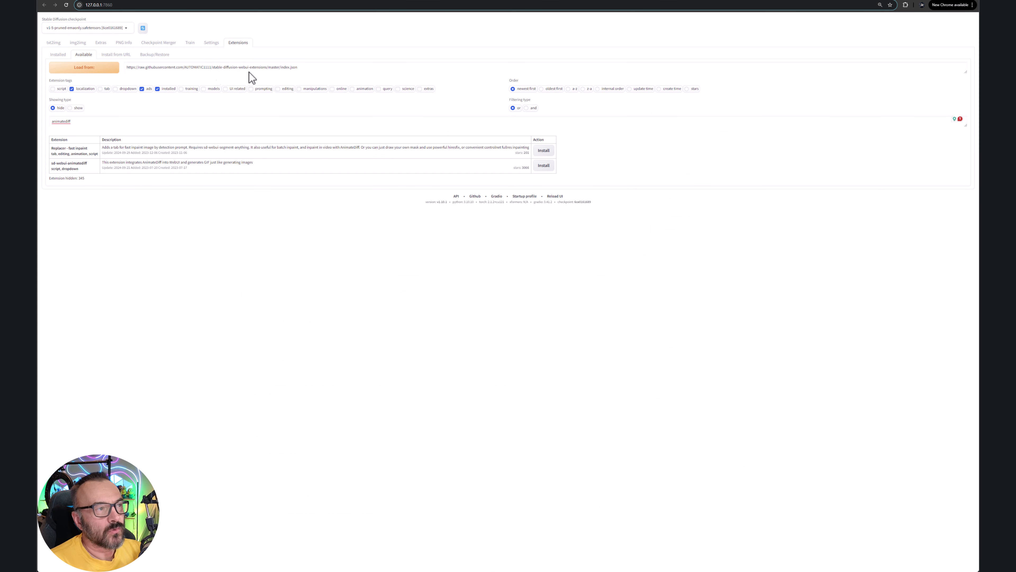
pyautogui.click(109, 56)
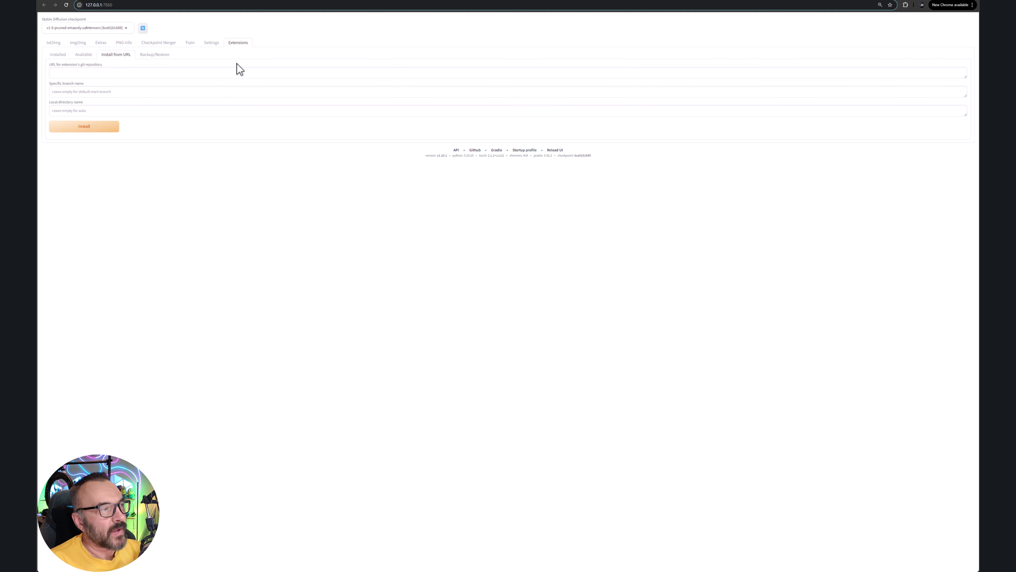
pyautogui.click(238, 73)
pyautogui.hotkey('ctrl', 'v')
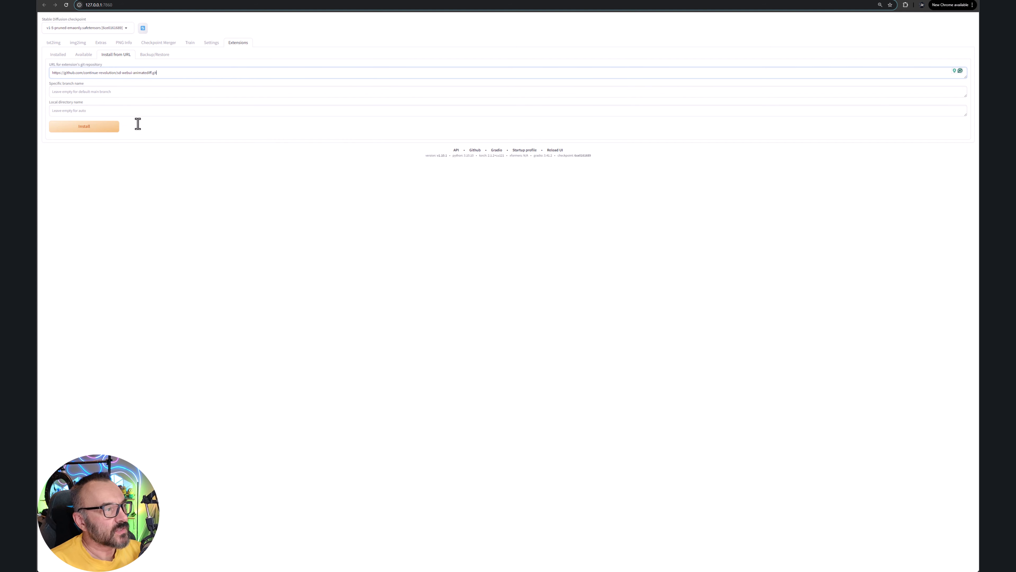
pyautogui.click(97, 128)
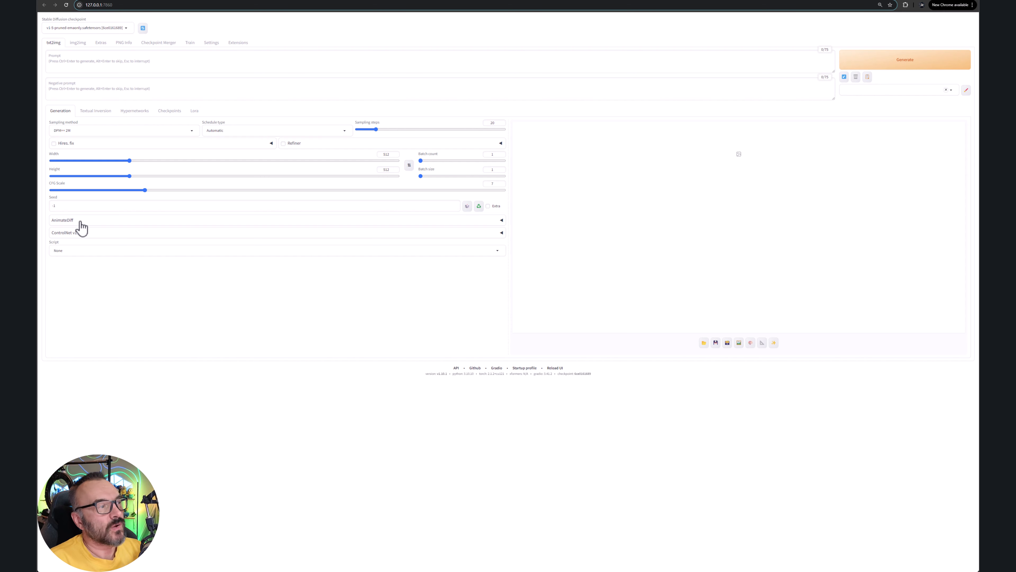
# Step: Inspect the AnimateDiff section in txt2img and view the ControlNet wiki's Model download page
pyautogui.click(503, 220)
pyautogui.click(503, 220)
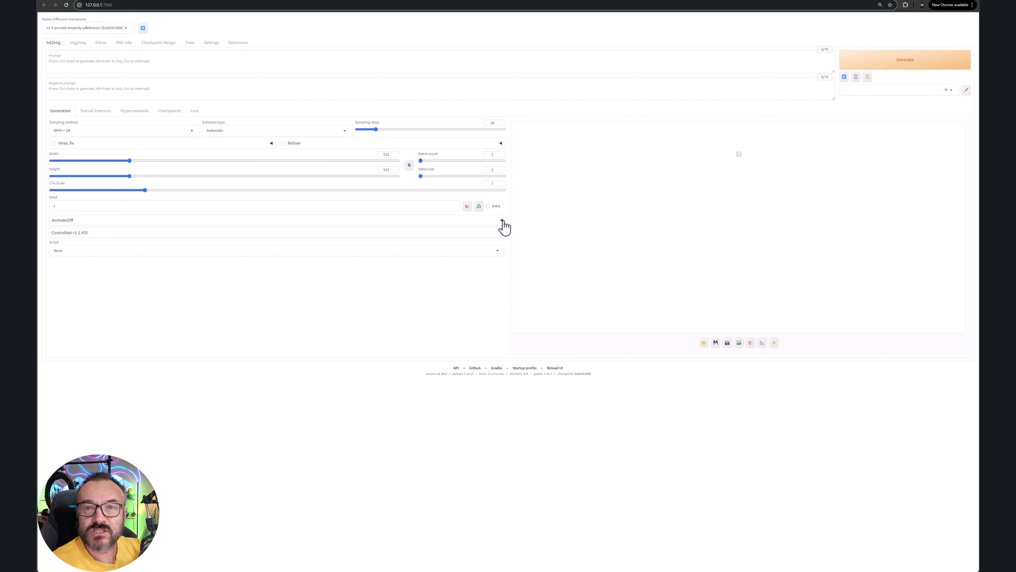
pyautogui.hotkey('ctrl', 'Tab')
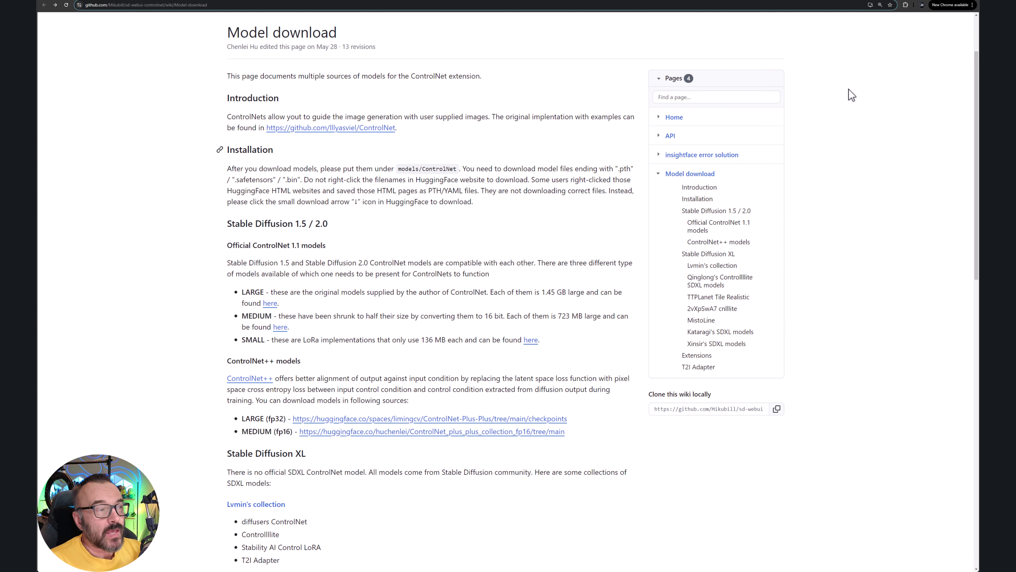
# Step: Switch to File Explorer, open the models\ControlNet folder inside stable-diffusion-webui, and select its full path
pyautogui.moveTo(978, 111); pyautogui.dragTo(831, 100)
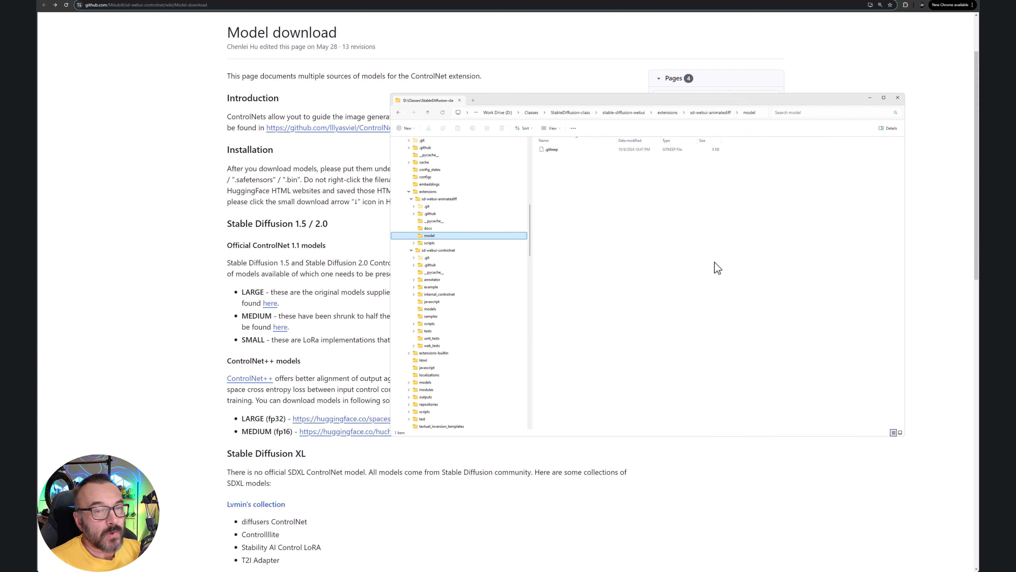
pyautogui.click(412, 199)
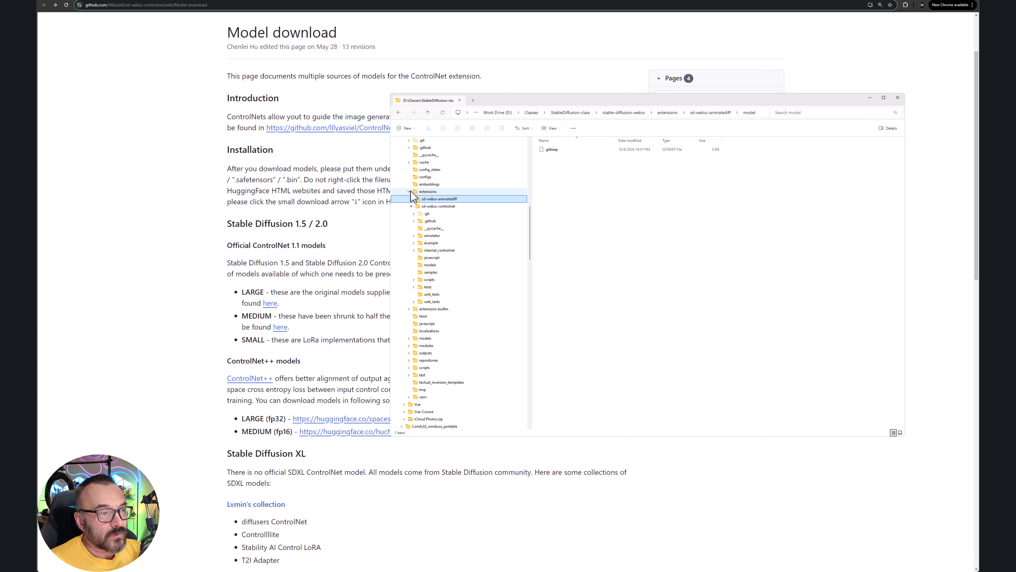
pyautogui.click(409, 191)
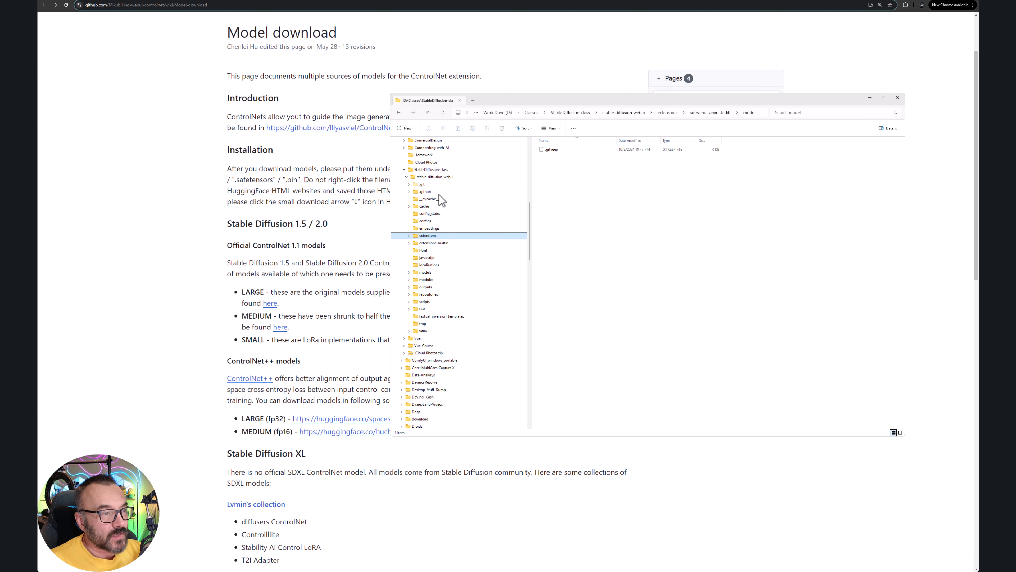
pyautogui.scroll(1, 437, 192)
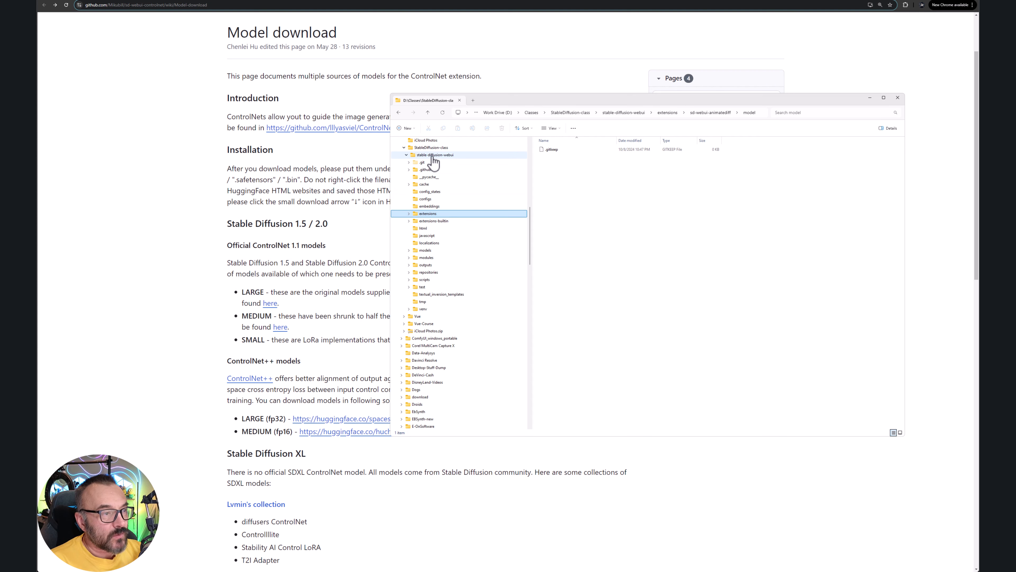
pyautogui.scroll(-1, 432, 184)
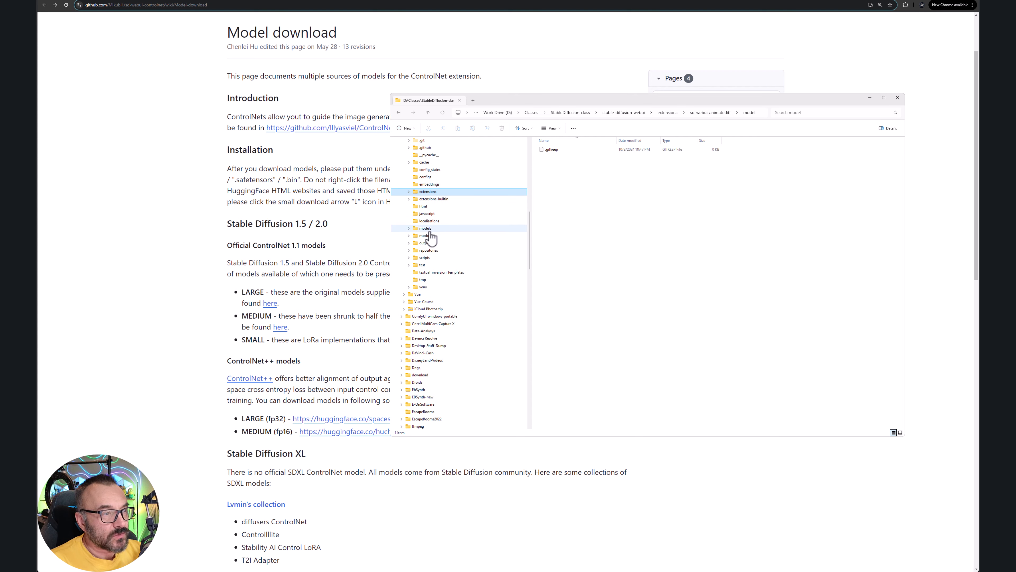
pyautogui.click(412, 228)
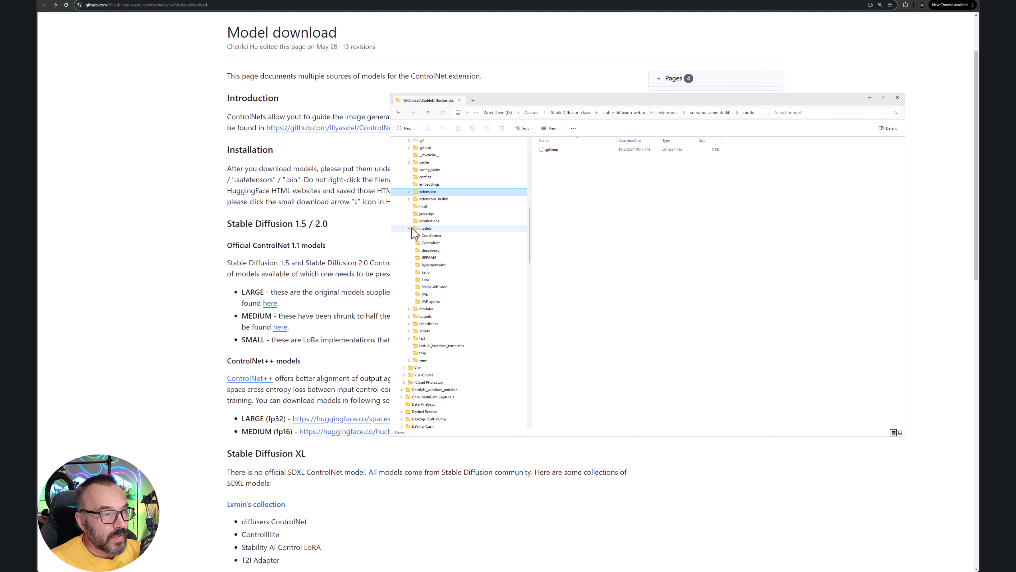
pyautogui.click(430, 243)
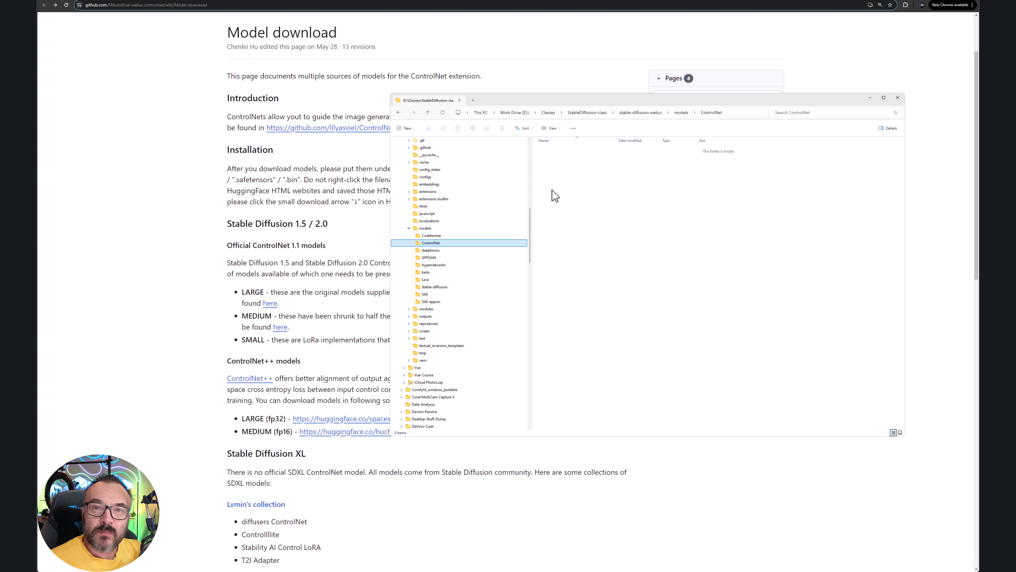
pyautogui.click(742, 114)
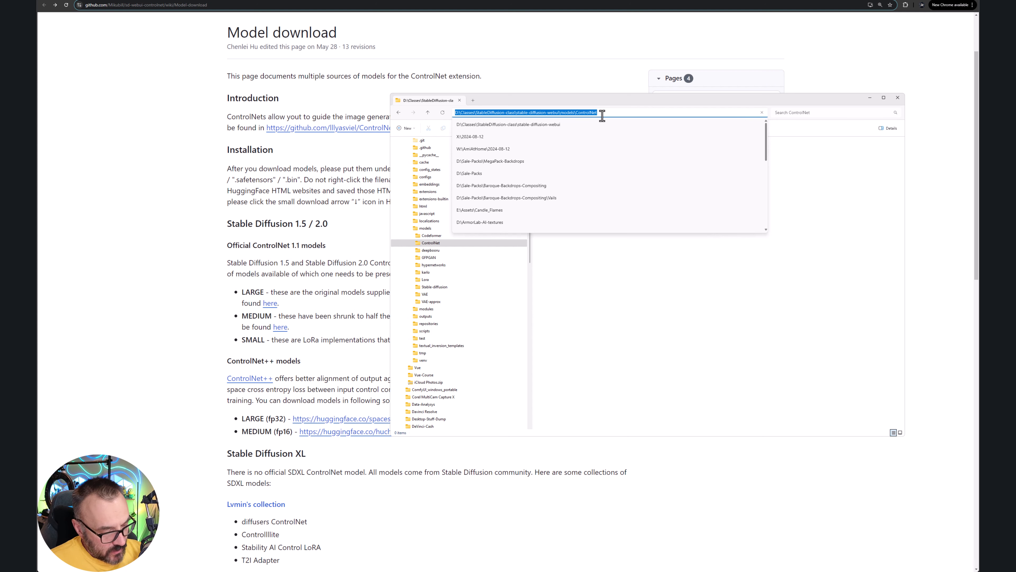
# Step: Download control_v11e_sd15_ip2p.pth from the ControlNet-v1-1 files on Hugging Face into the models\ControlNet folder
pyautogui.click(468, 33)
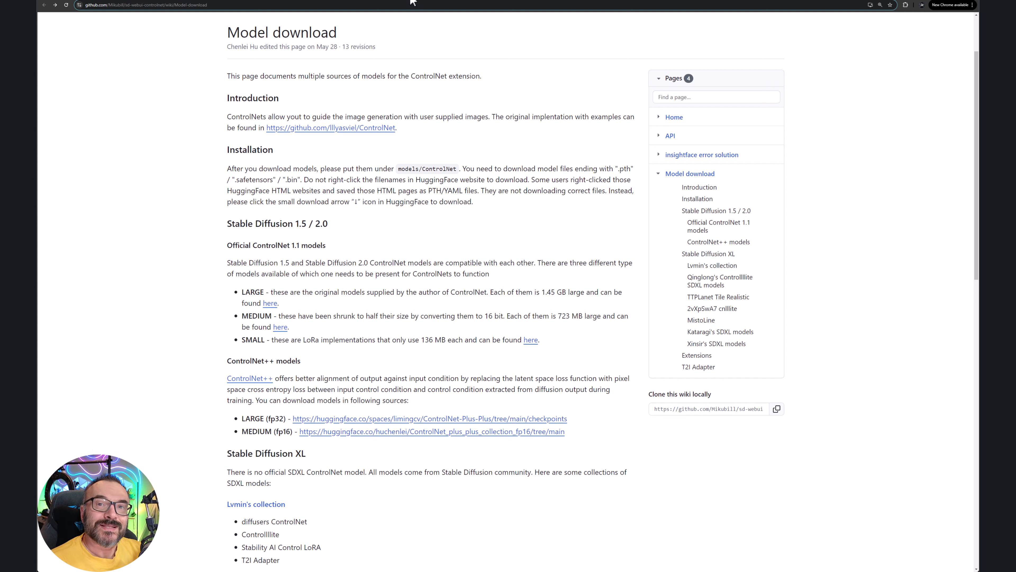
pyautogui.click(375, 1)
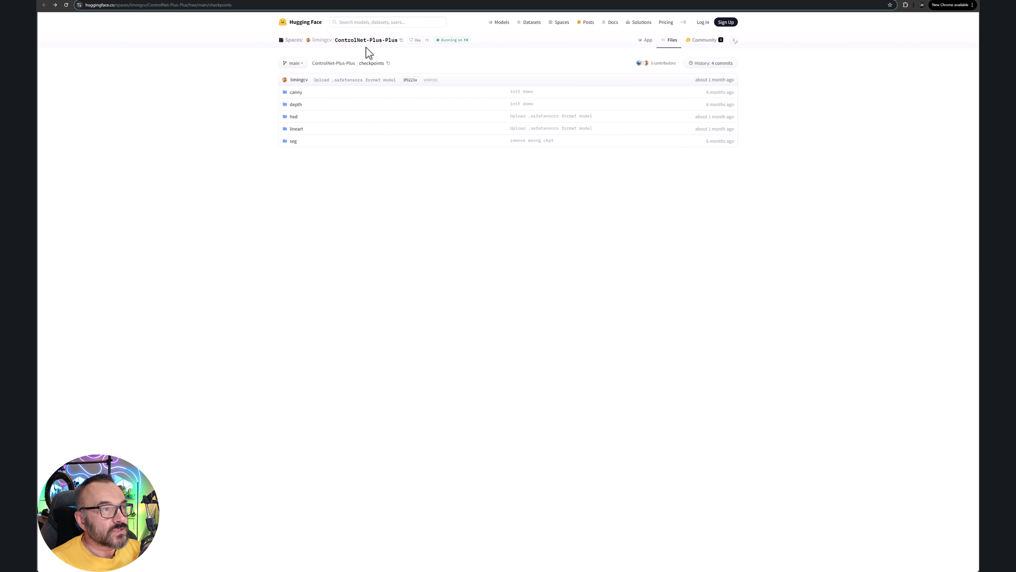
pyautogui.click(427, 2)
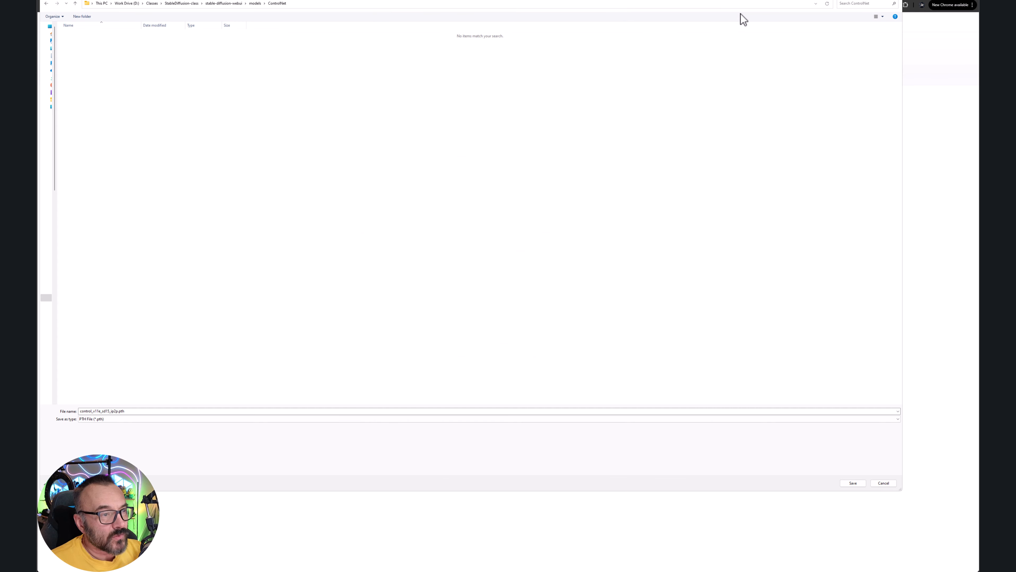
pyautogui.click(856, 483)
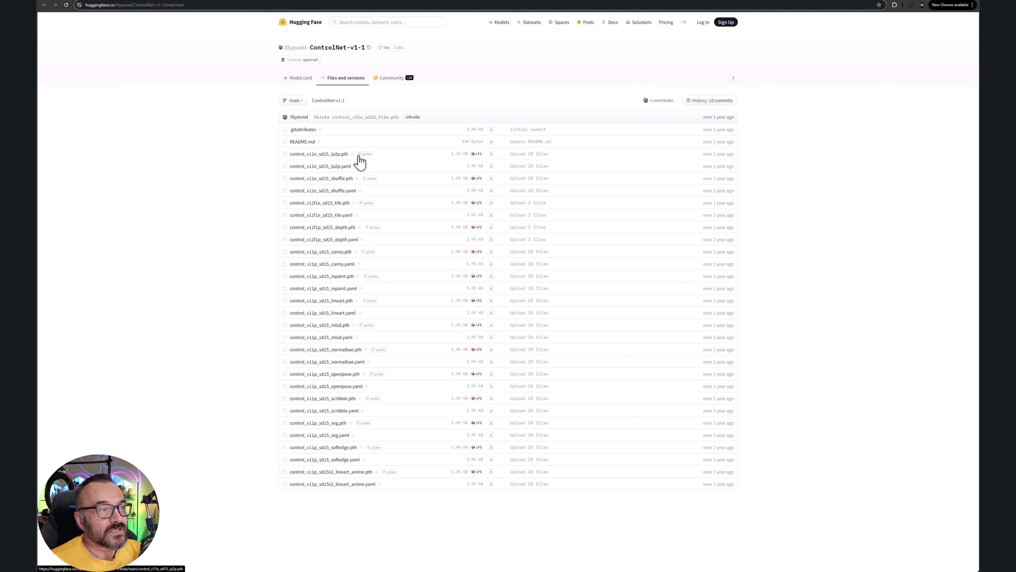
pyautogui.click(913, 6)
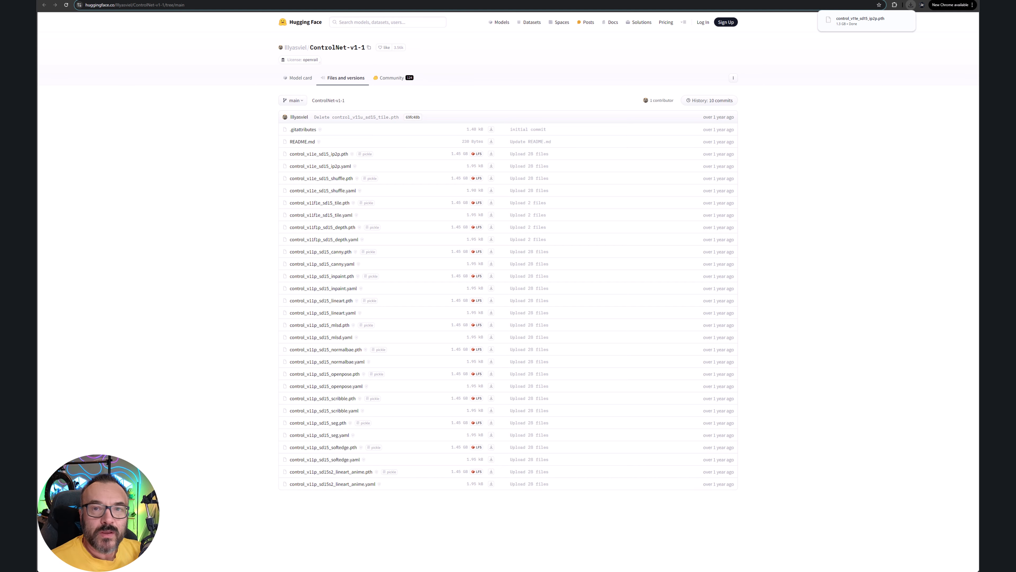
# Step: View the AnimateDiff-A1111 and ControlNet-v1-1 file listings on Hugging Face
pyautogui.click(473, 1)
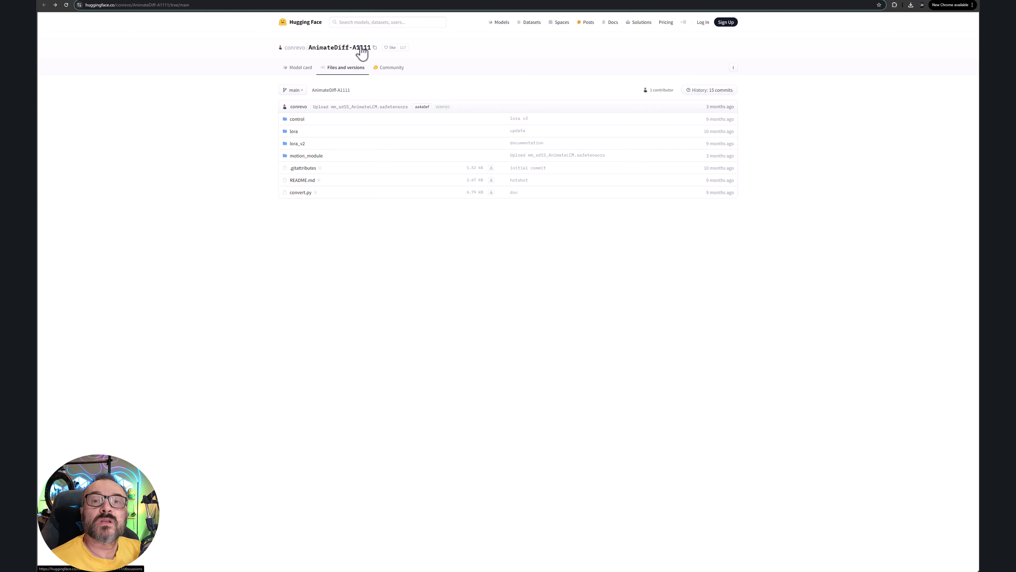
pyautogui.click(427, 0)
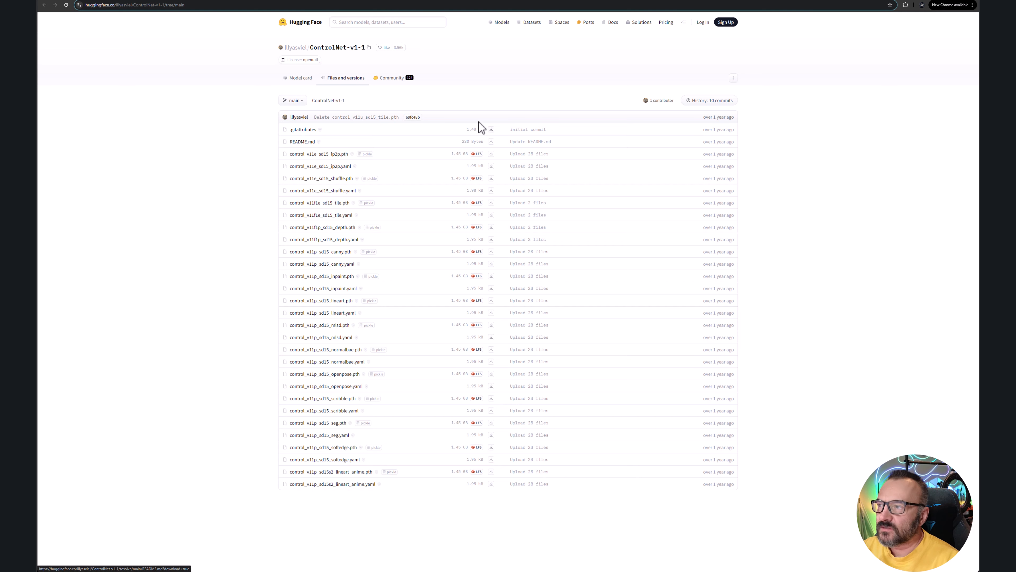
pyautogui.click(270, 0)
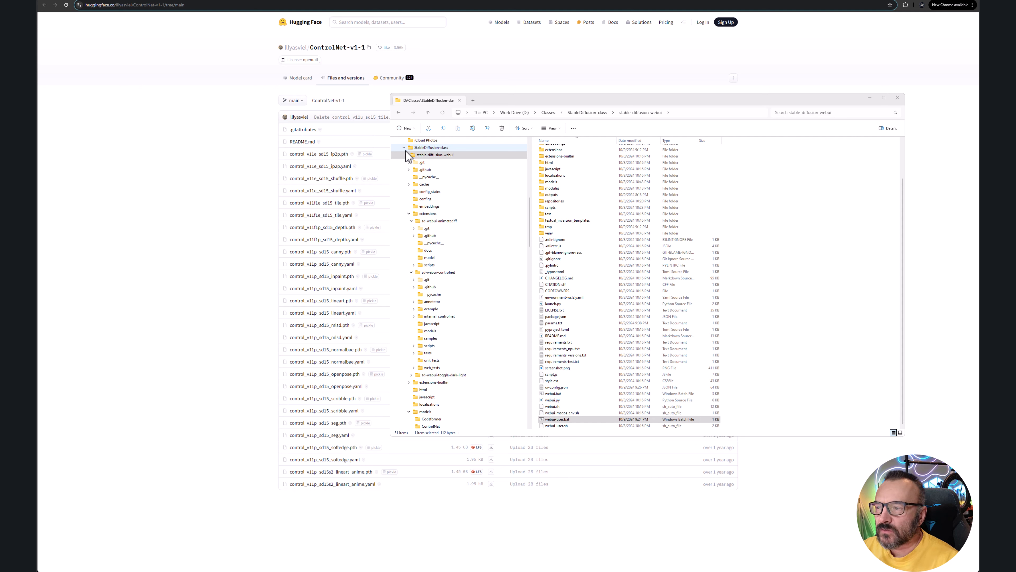
# Step: Check the model files in stable-diffusion-webui's models\ControlNet folder and in the sd-webui-animatediff extension's model folder
pyautogui.click(437, 158)
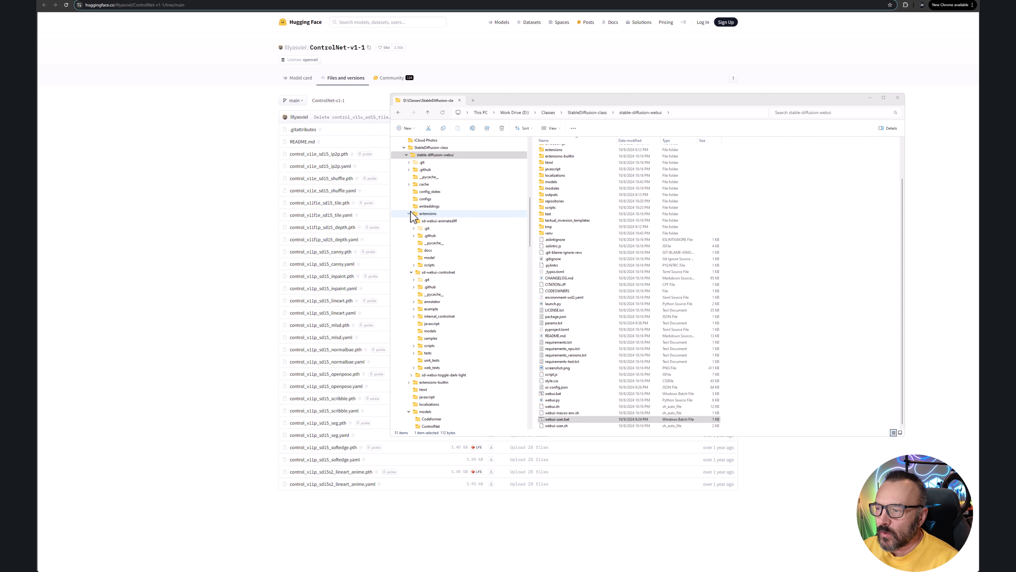
pyautogui.scroll(-6, 438, 279)
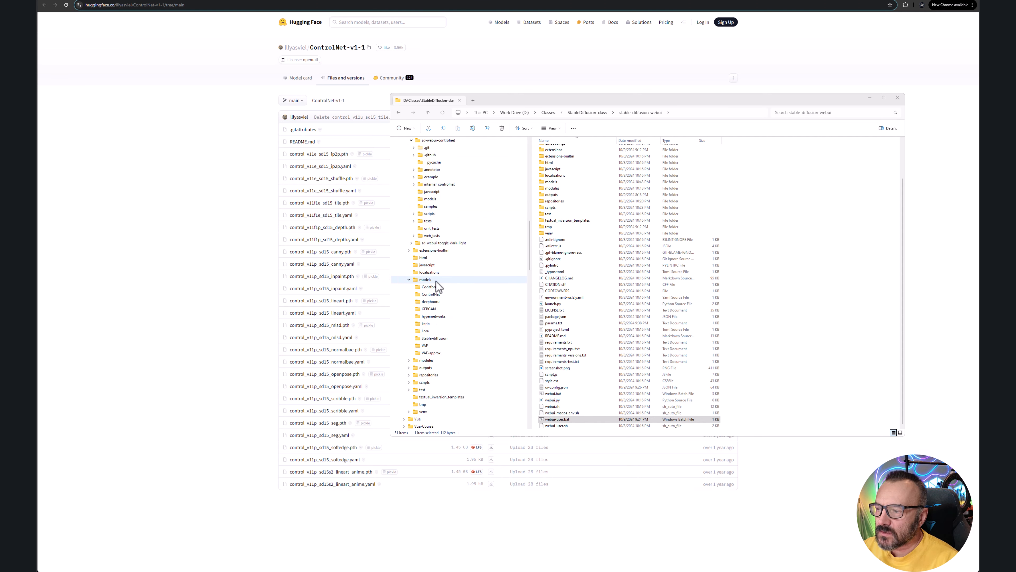
pyautogui.scroll(7, 434, 285)
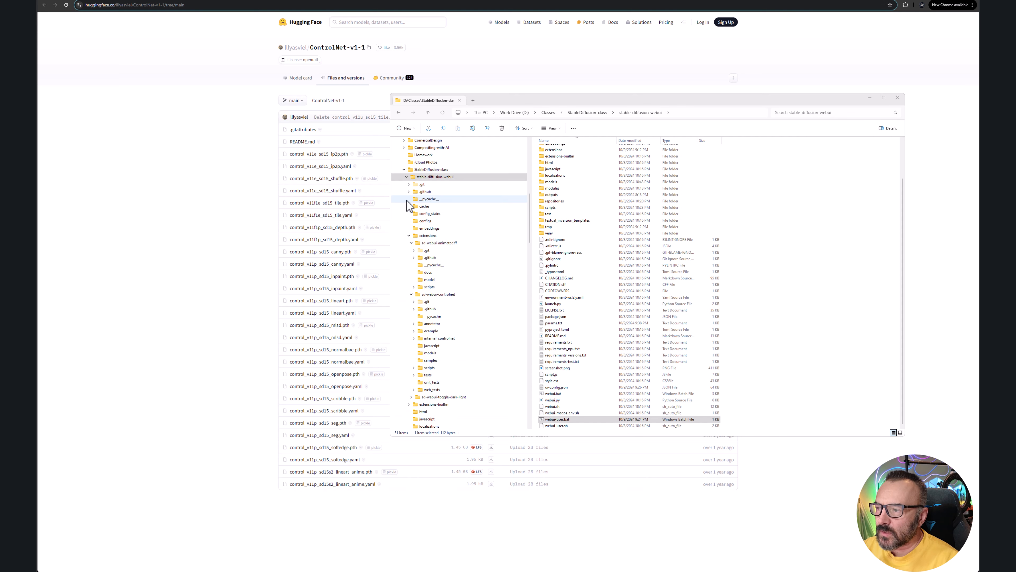
pyautogui.click(409, 235)
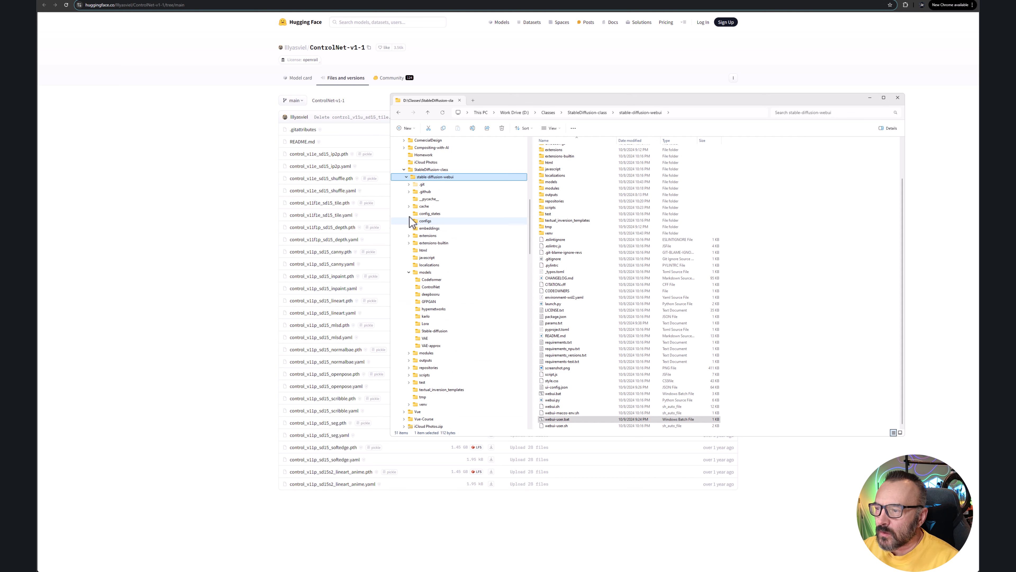
pyautogui.click(404, 178)
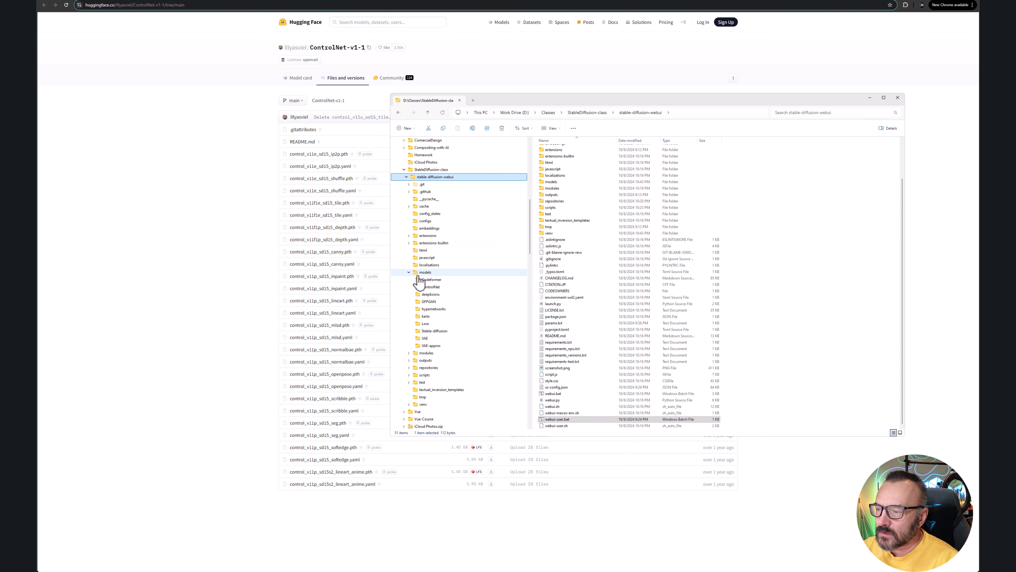
pyautogui.click(432, 287)
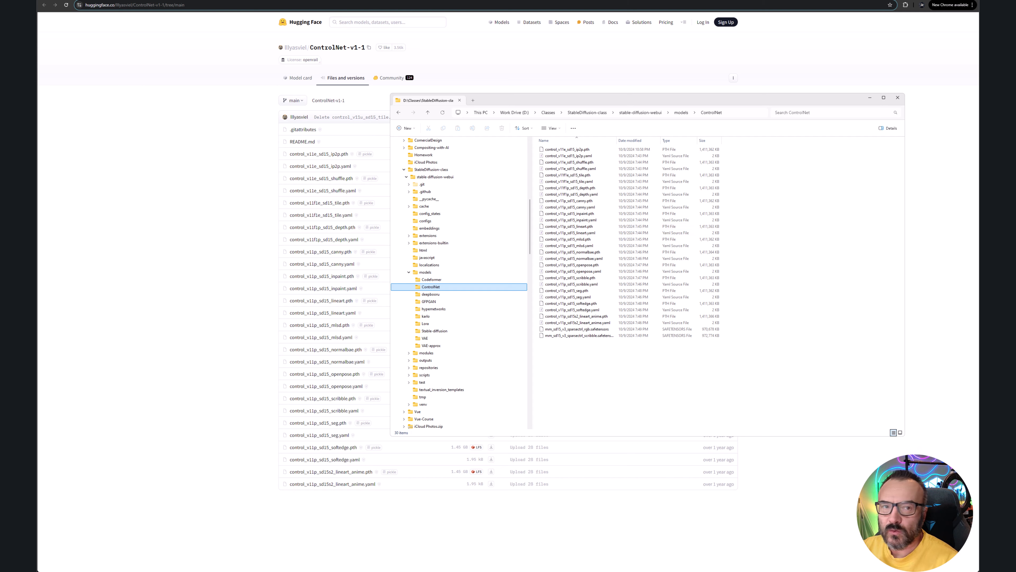
pyautogui.click(408, 236)
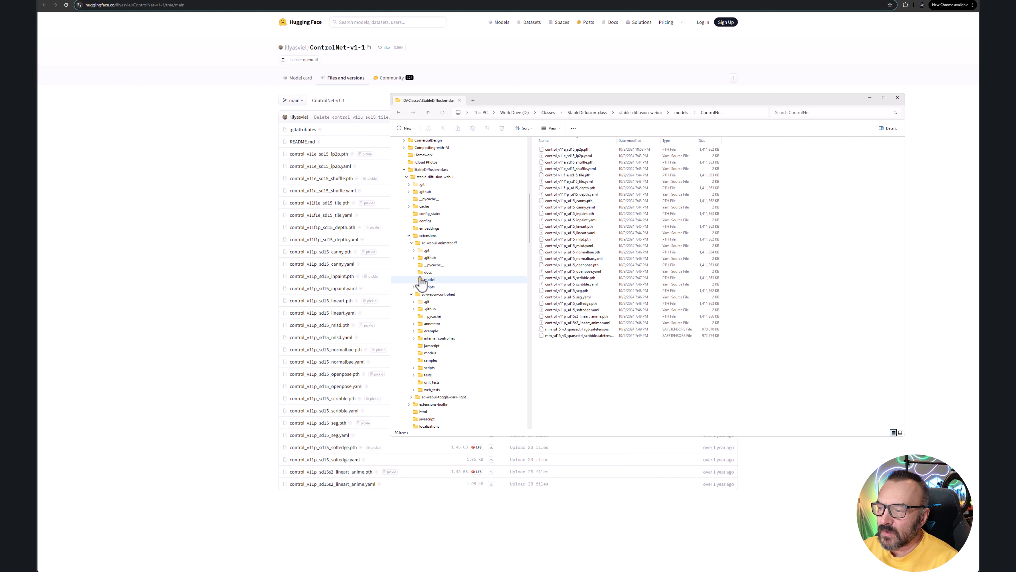
pyautogui.click(427, 279)
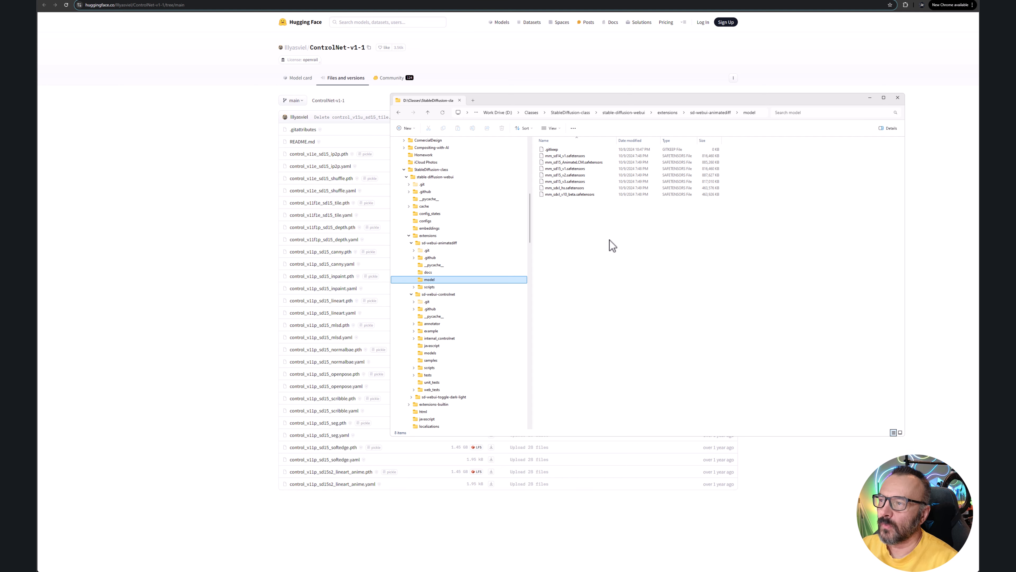
# Step: Return to the WebUI's txt2img page and set the ControlNet Unit 0 preprocessor to openpose
pyautogui.click(877, 0)
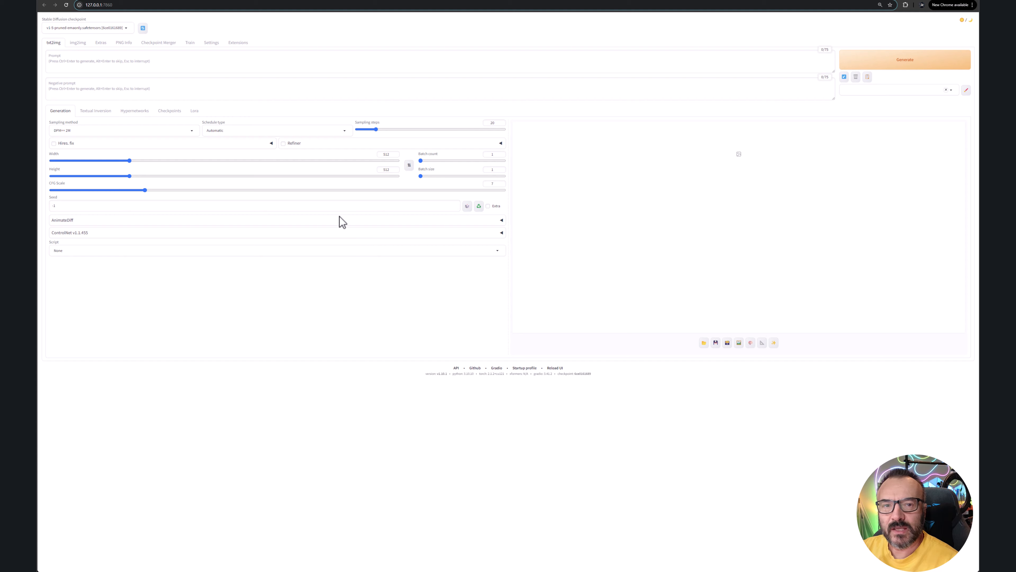
pyautogui.click(502, 233)
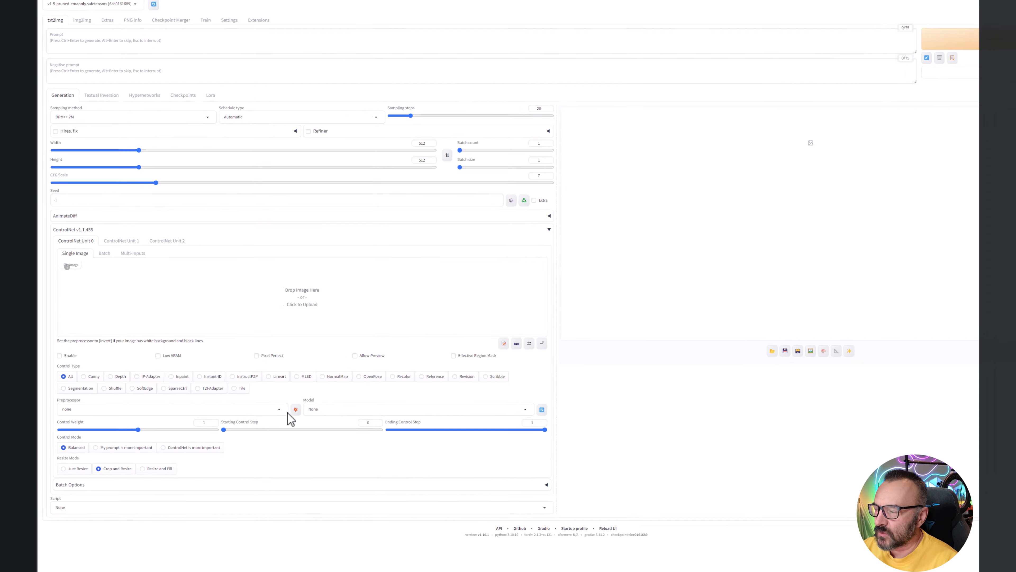
pyautogui.click(277, 411)
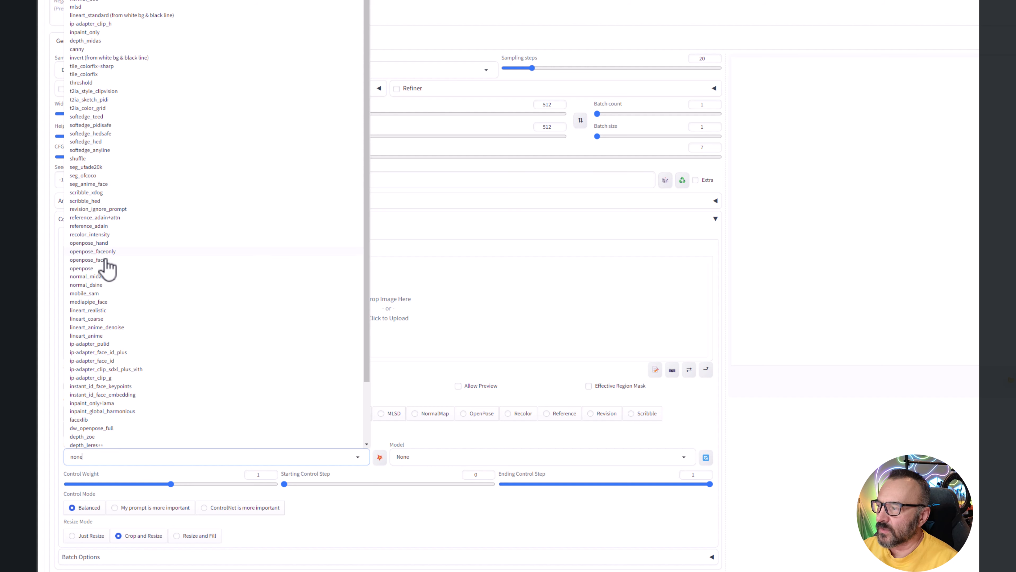
pyautogui.click(100, 268)
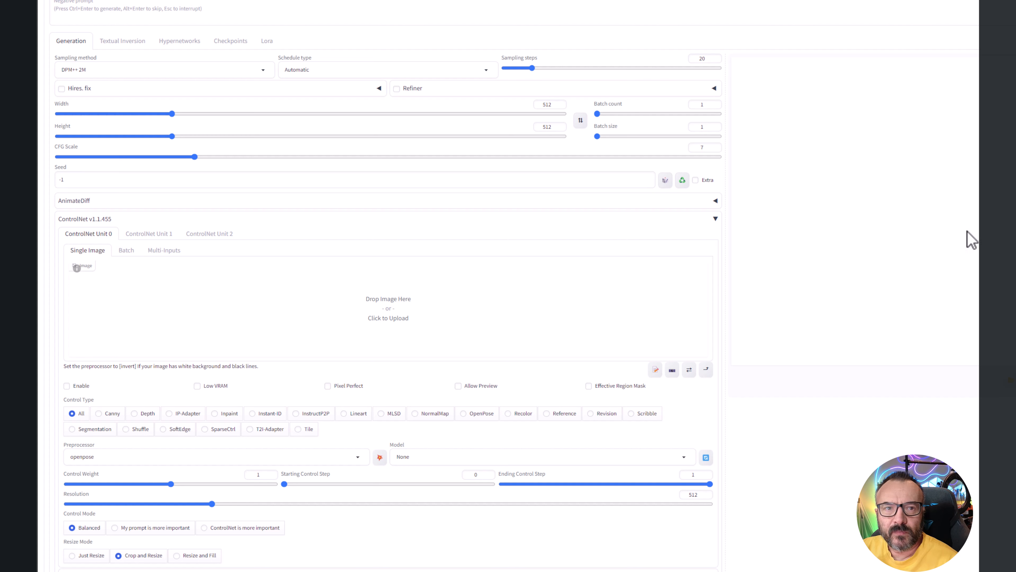
# Step: Set ControlNet Unit 0 to the control_v11p_sd15_openpose model and the OpenPose control type with the openpose_full preprocessor
pyautogui.click(684, 457)
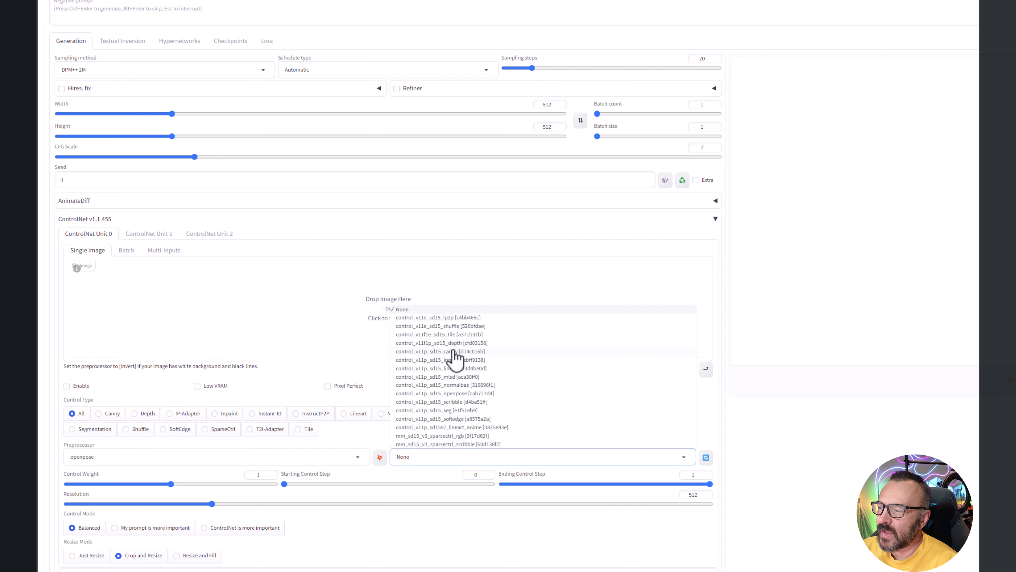
pyautogui.click(462, 393)
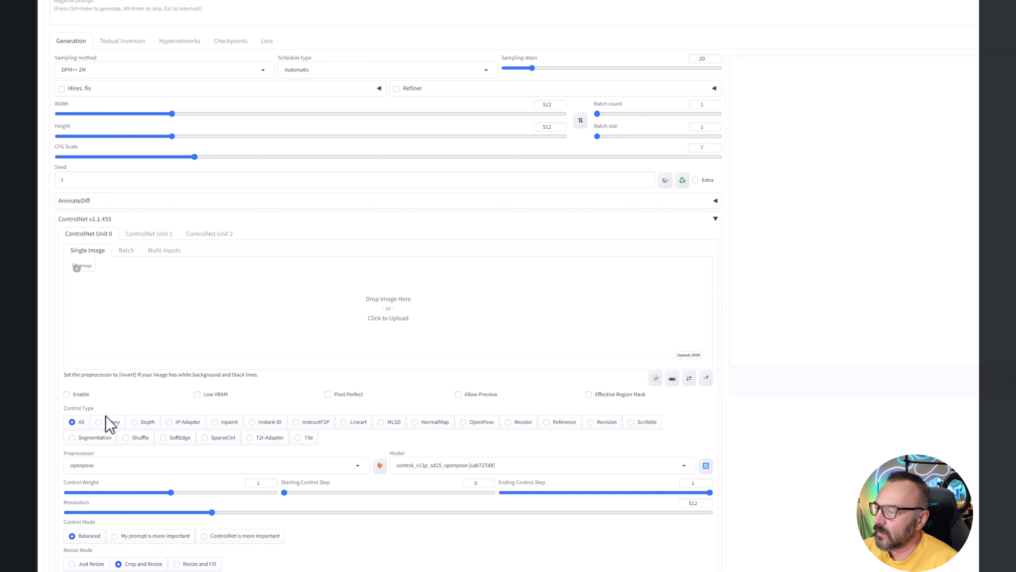
pyautogui.click(485, 422)
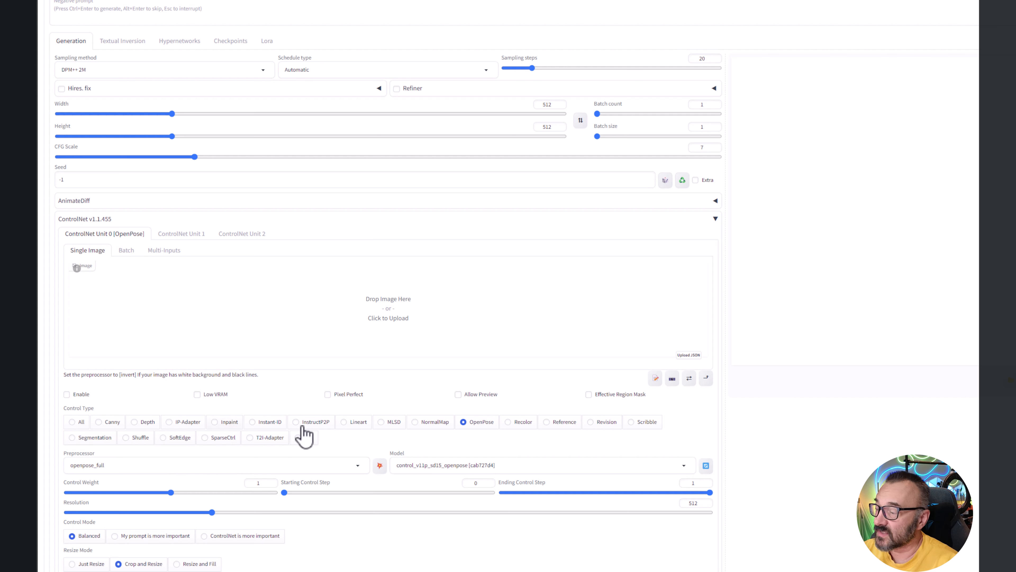
pyautogui.click(355, 465)
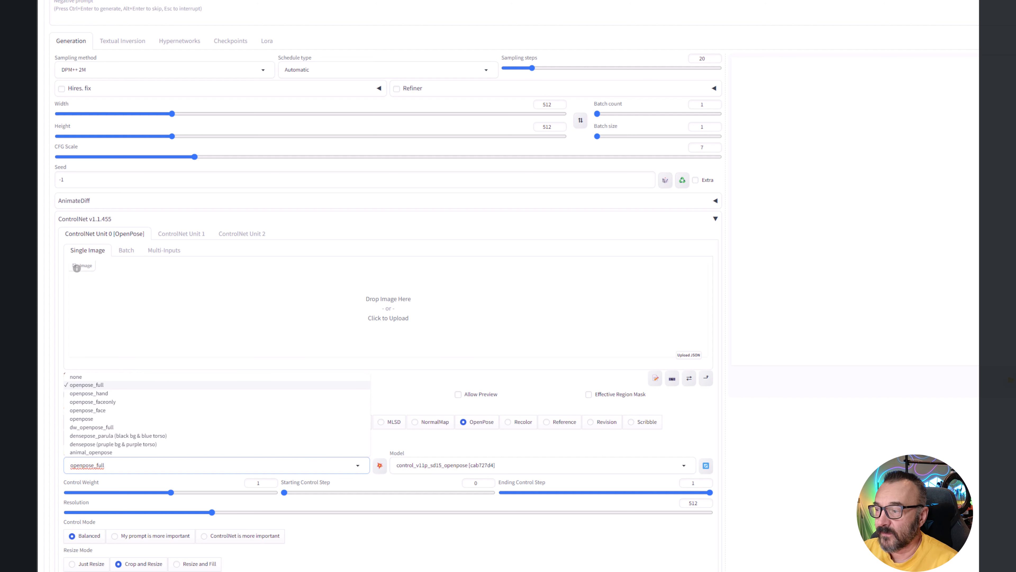
pyautogui.click(471, 563)
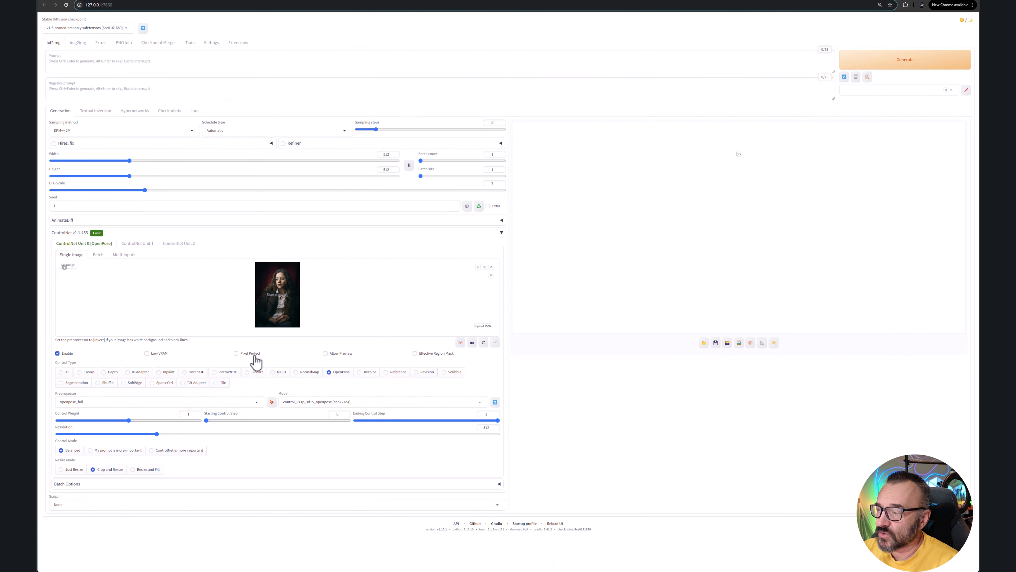
# Step: Turn on Pixel Perfect, run the openpose_full preprocessor preview on the portrait image, and check its progress in the console
pyautogui.click(251, 354)
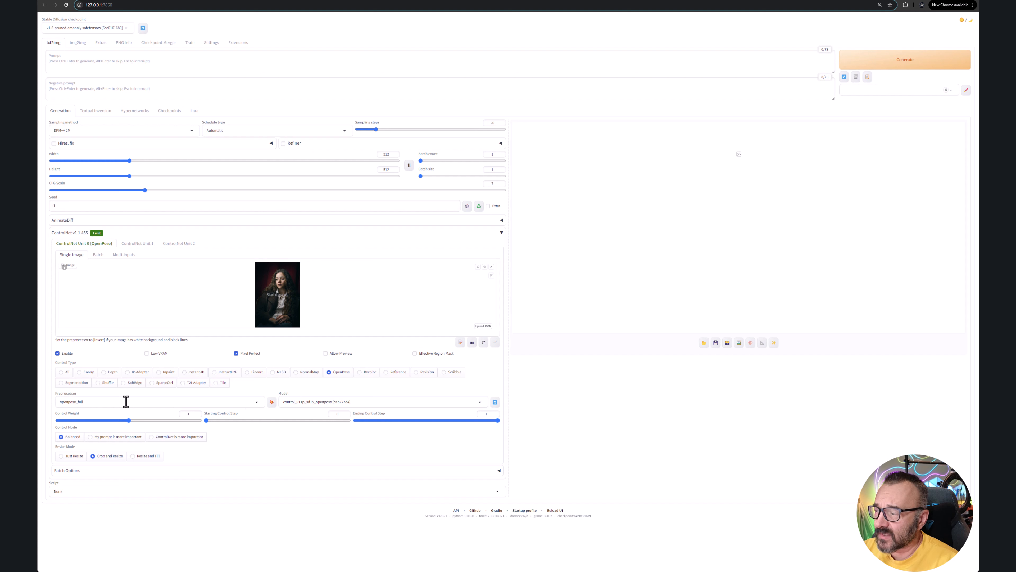
pyautogui.click(271, 402)
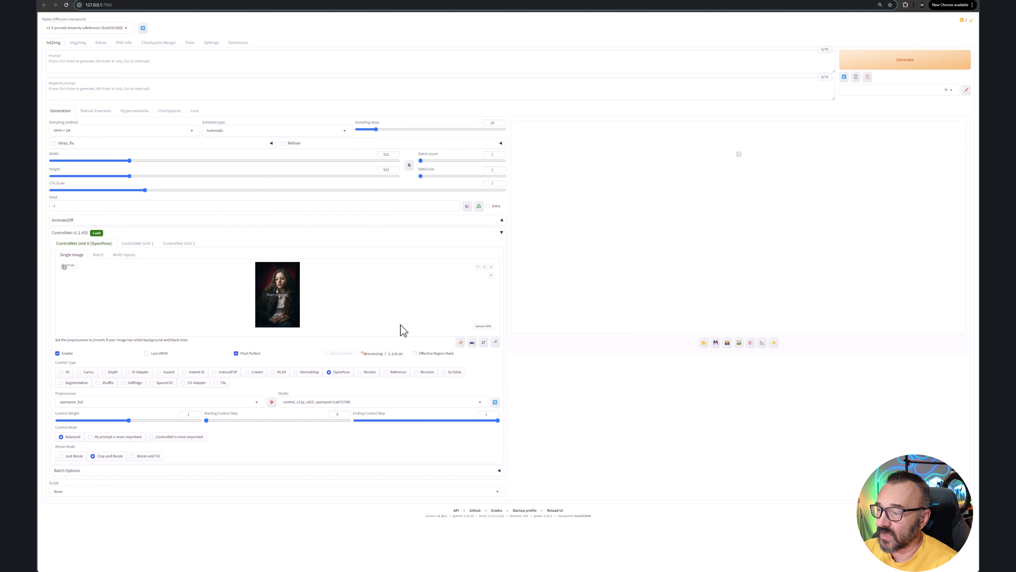
pyautogui.moveTo(38, 70); pyautogui.dragTo(529, 152)
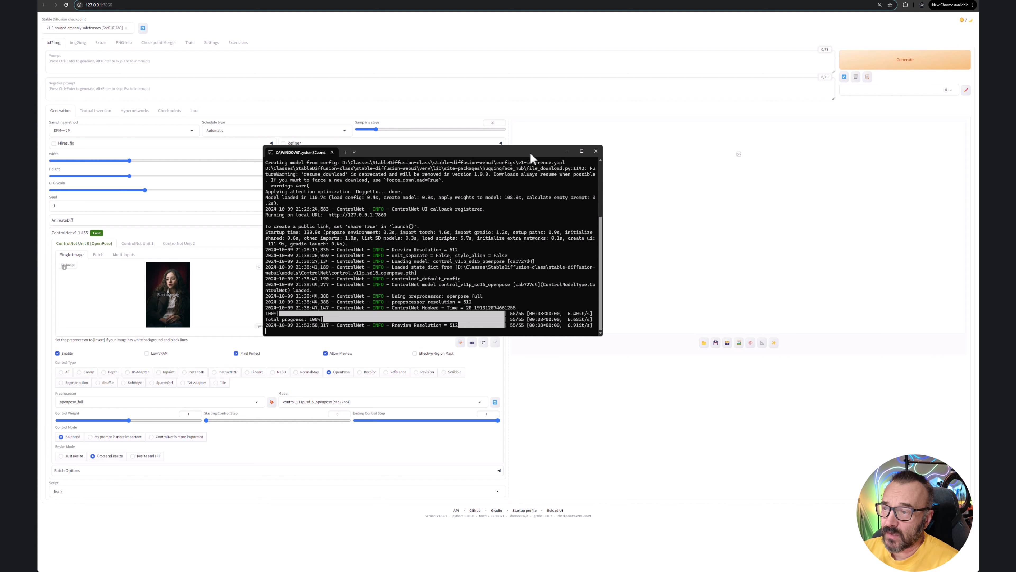
pyautogui.moveTo(480, 152); pyautogui.dragTo(38, 120)
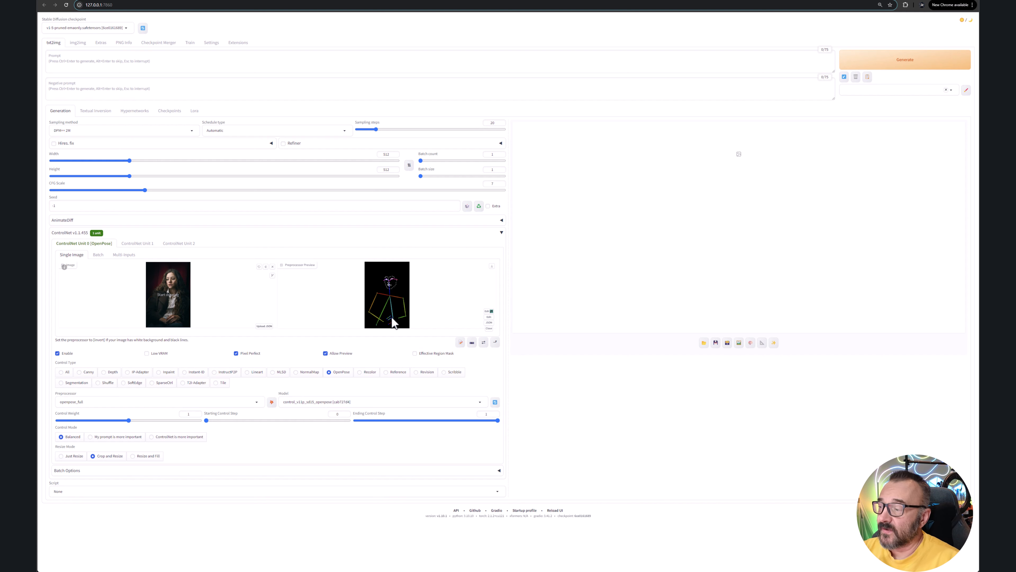
# Step: Disable ControlNet Unit 0 and enter the prompt "Portrait of the young women, Rembrandt light, oil painting"
pyautogui.click(58, 353)
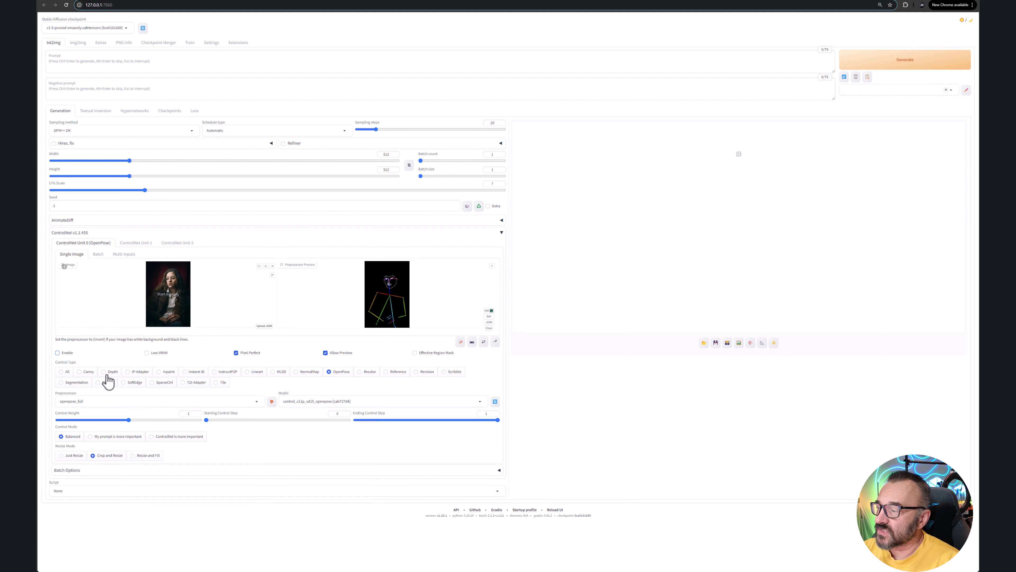
pyautogui.click(173, 64)
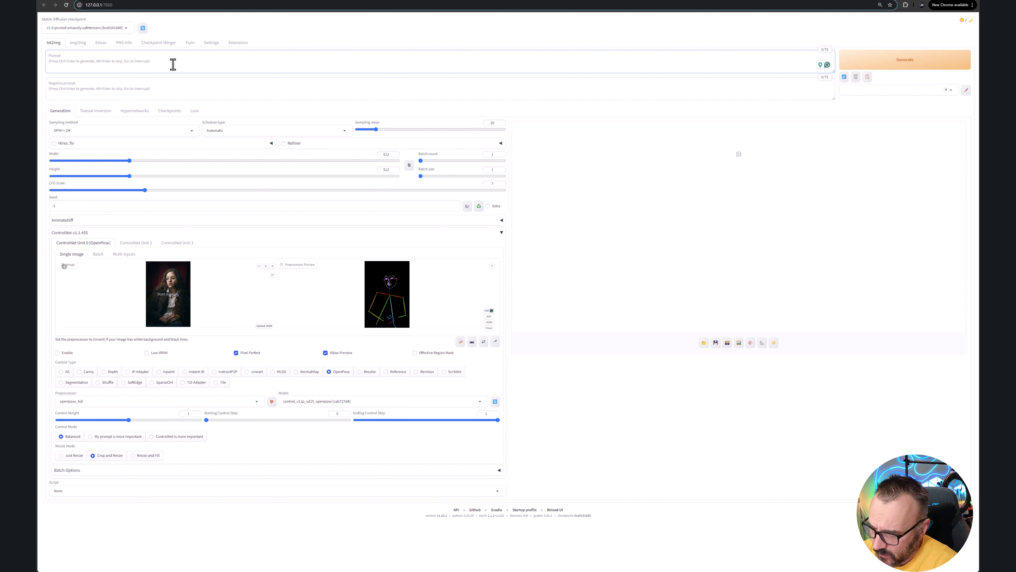
pyautogui.write('You')
pyautogui.press('BackSpace')
pyautogui.press('BackSpace')
pyautogui.press('BackSpace')
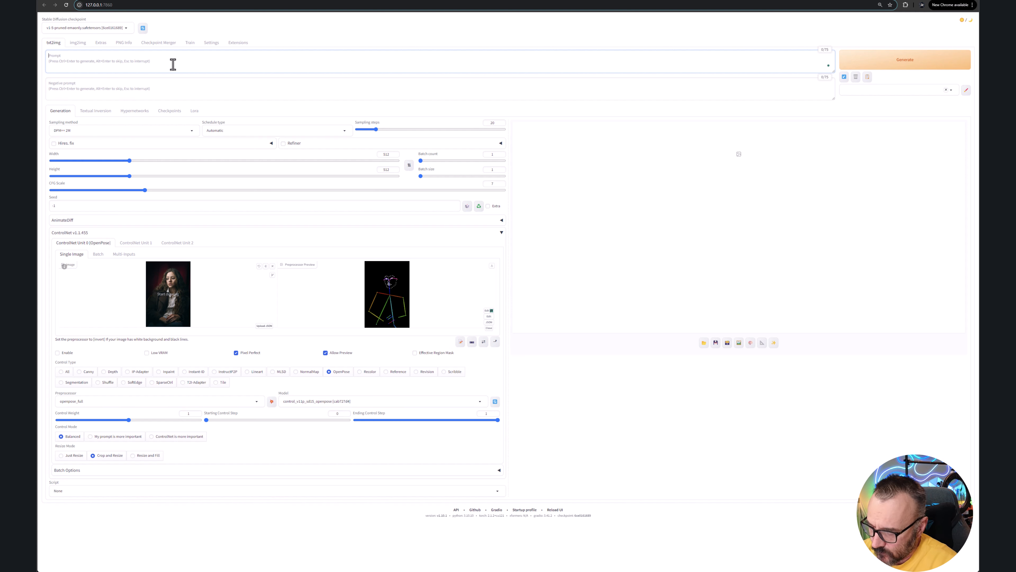
pyautogui.write('Portrait of the young women, rembrandt')
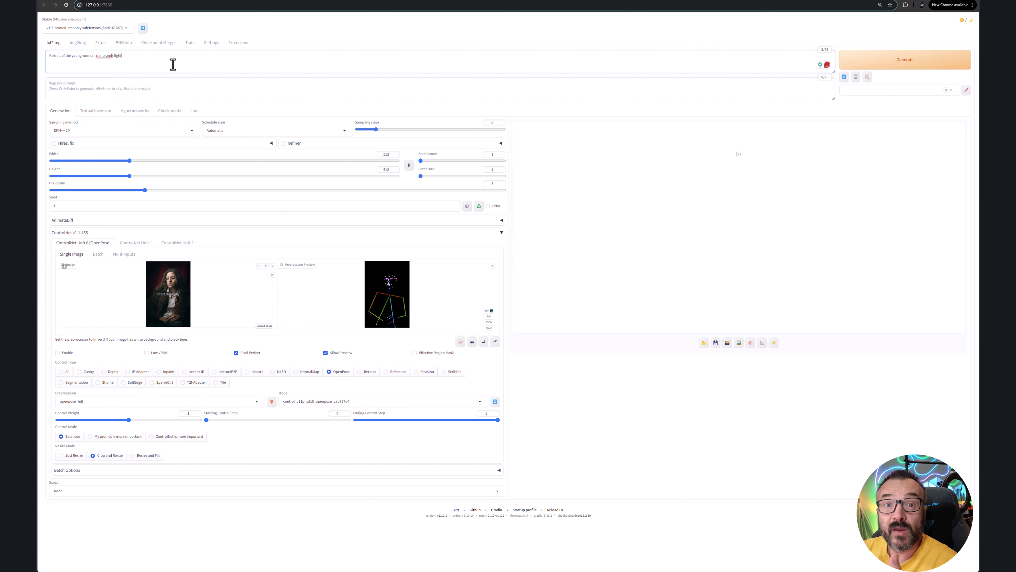
pyautogui.write(' light')
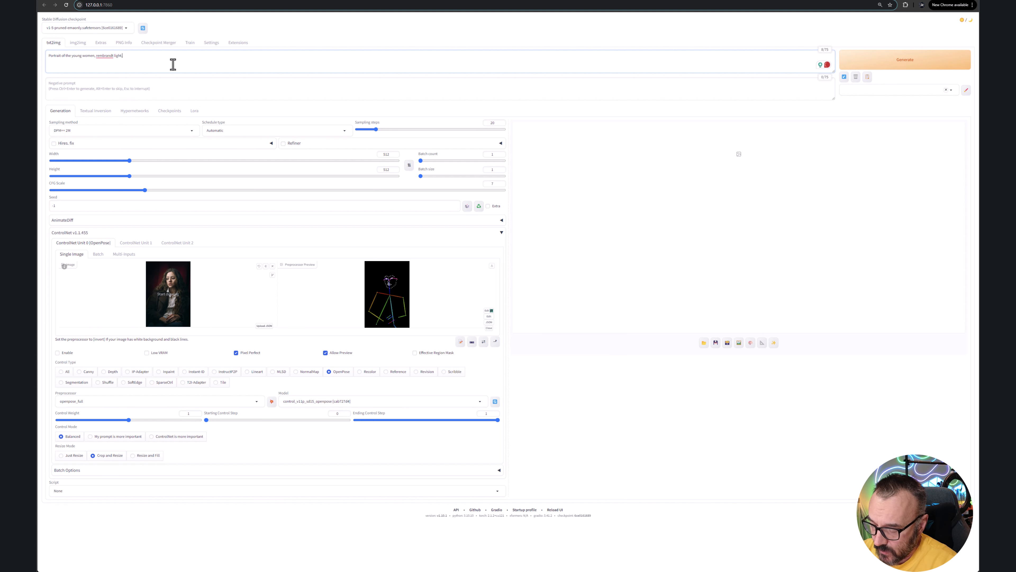
pyautogui.write(', oil p')
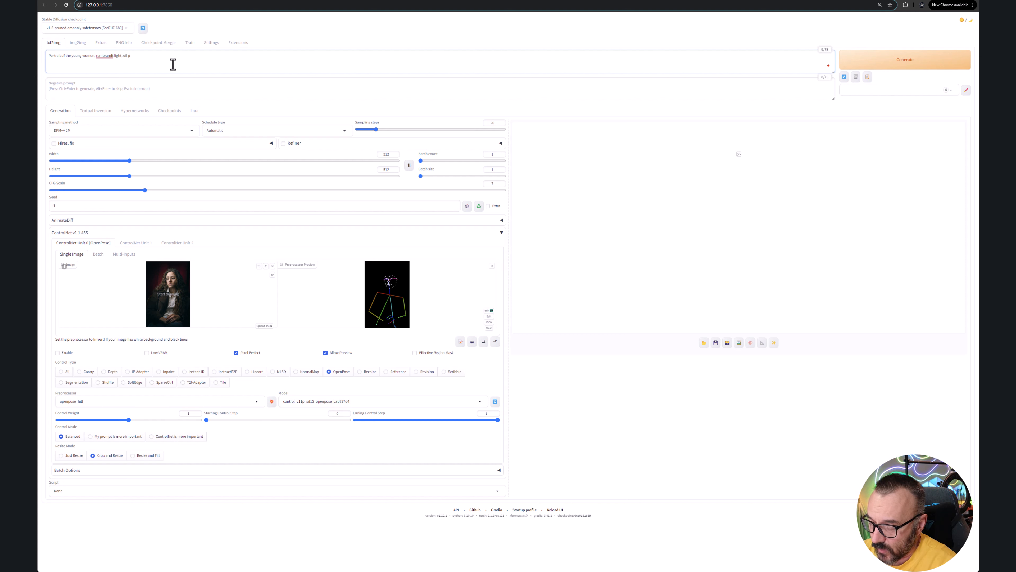
pyautogui.write('ainting')
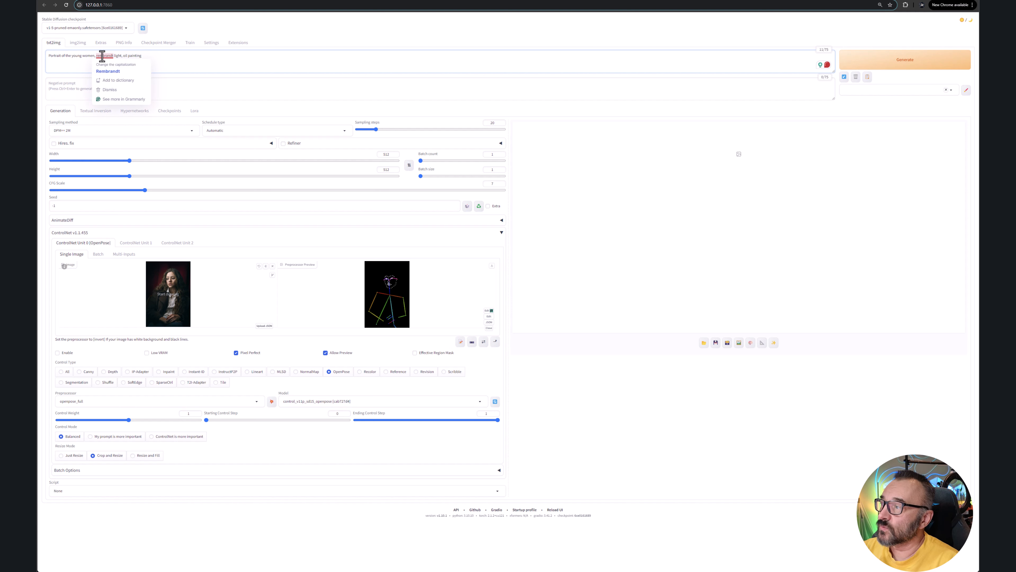
pyautogui.click(107, 72)
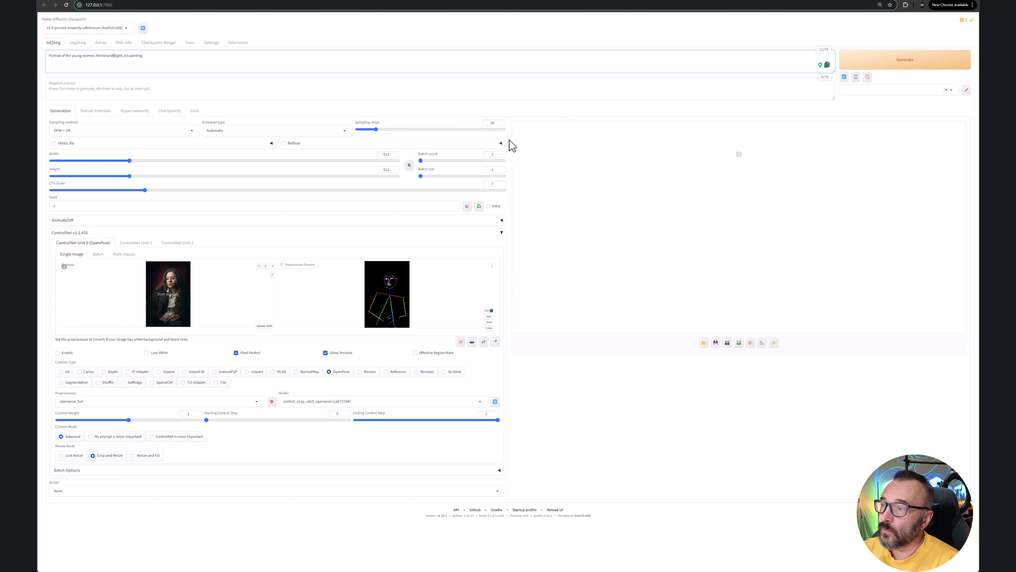
# Step: Set the image height to 720 and generate the portrait without ControlNet
pyautogui.doubleClick(386, 170)
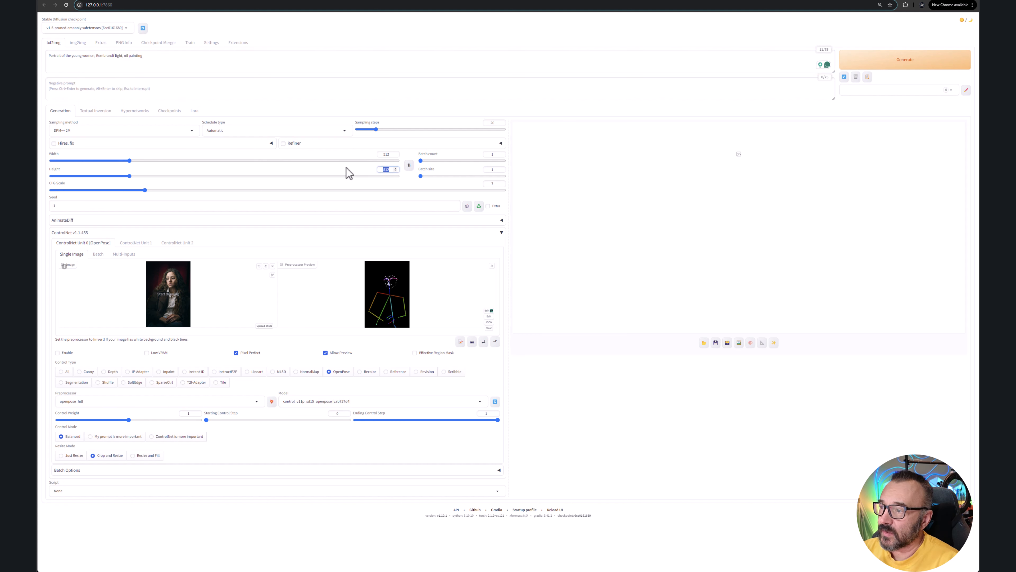
pyautogui.write('720')
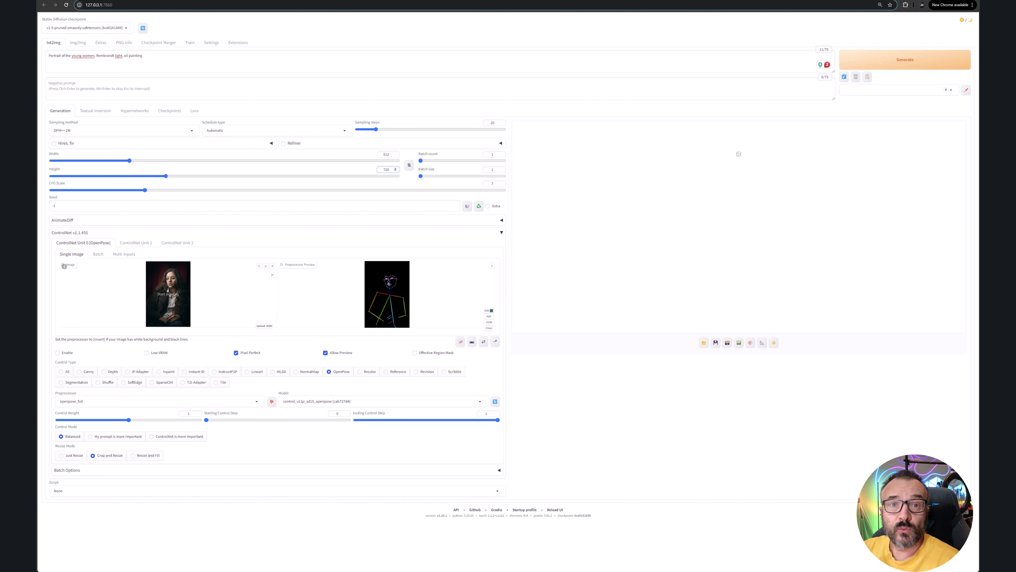
pyautogui.click(842, 127)
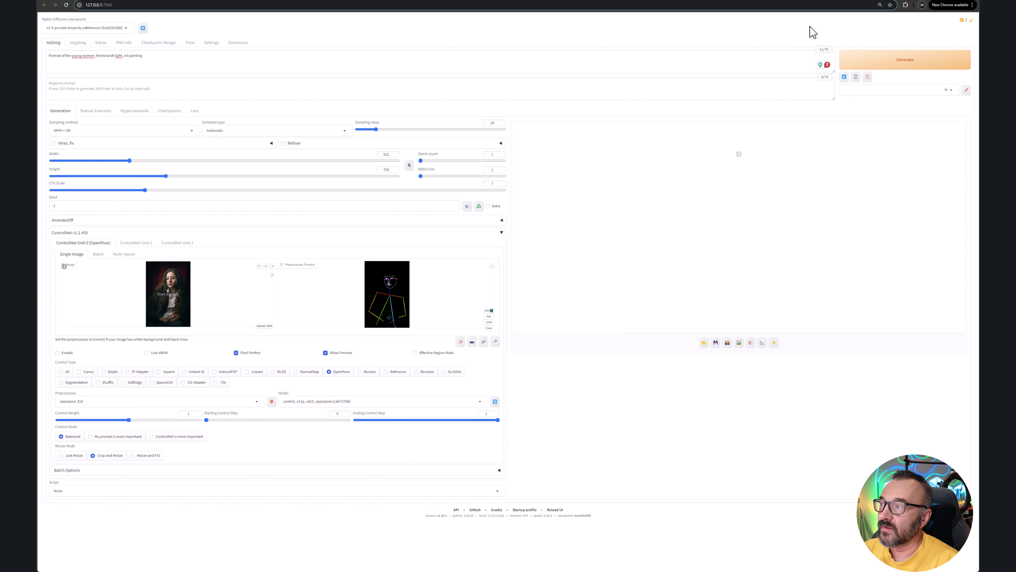
pyautogui.click(917, 64)
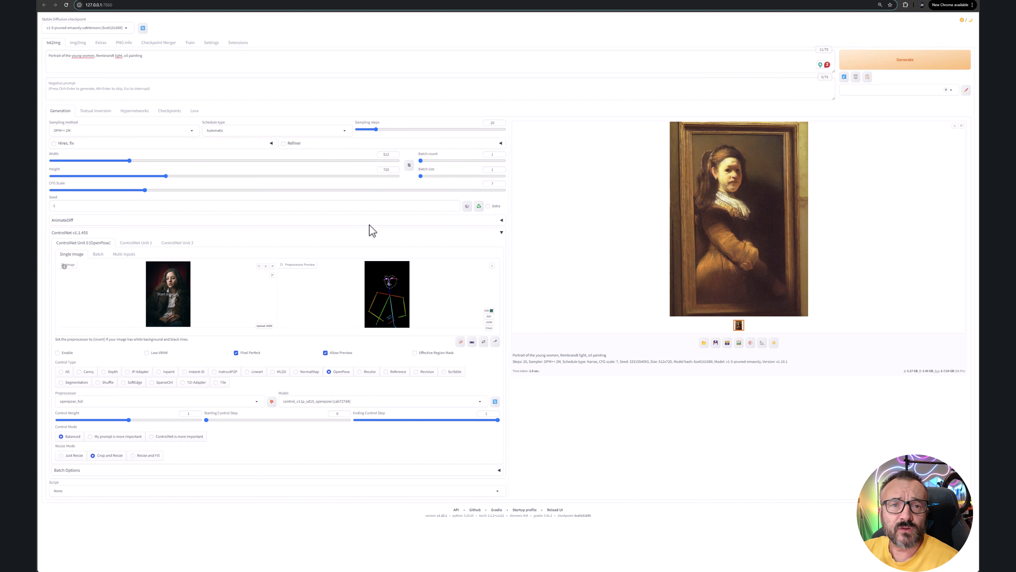
# Step: Enable ControlNet Unit 0 and generate the portrait again using the OpenPose reference
pyautogui.click(58, 353)
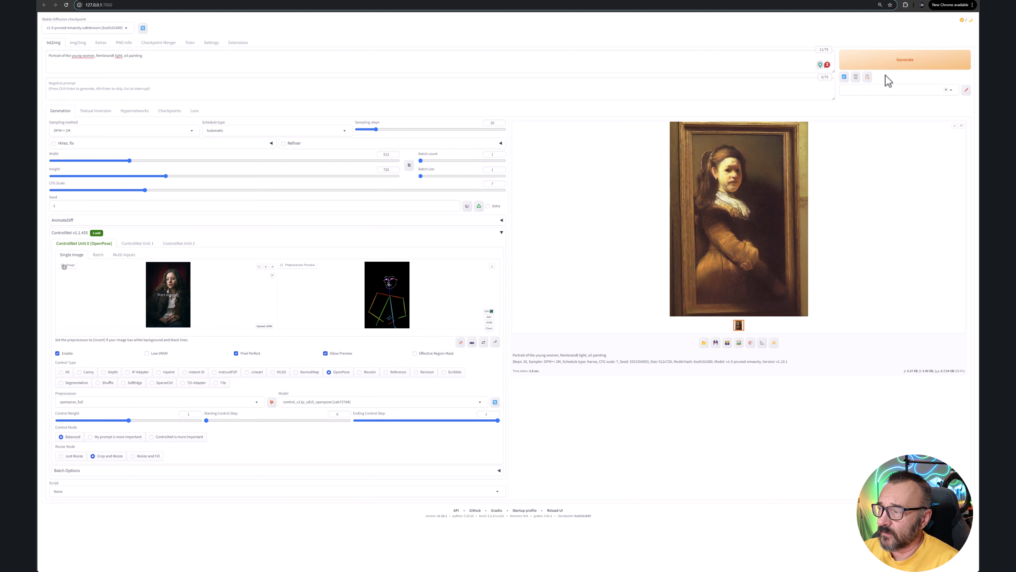
pyautogui.click(905, 62)
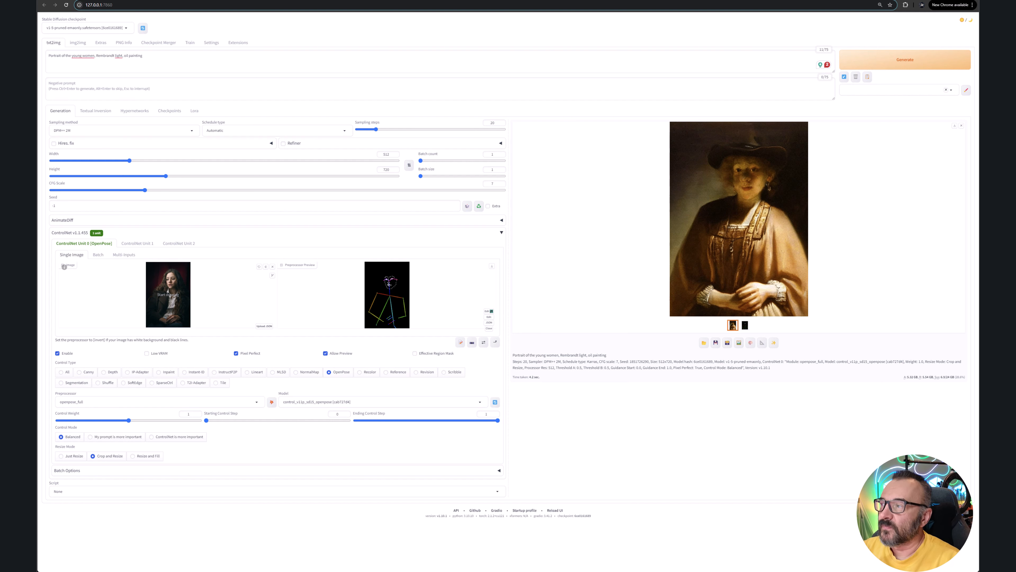
# Step: Set the default save formats in the AnimateDiff settings to GIF, MP4 and PNG
pyautogui.click(210, 43)
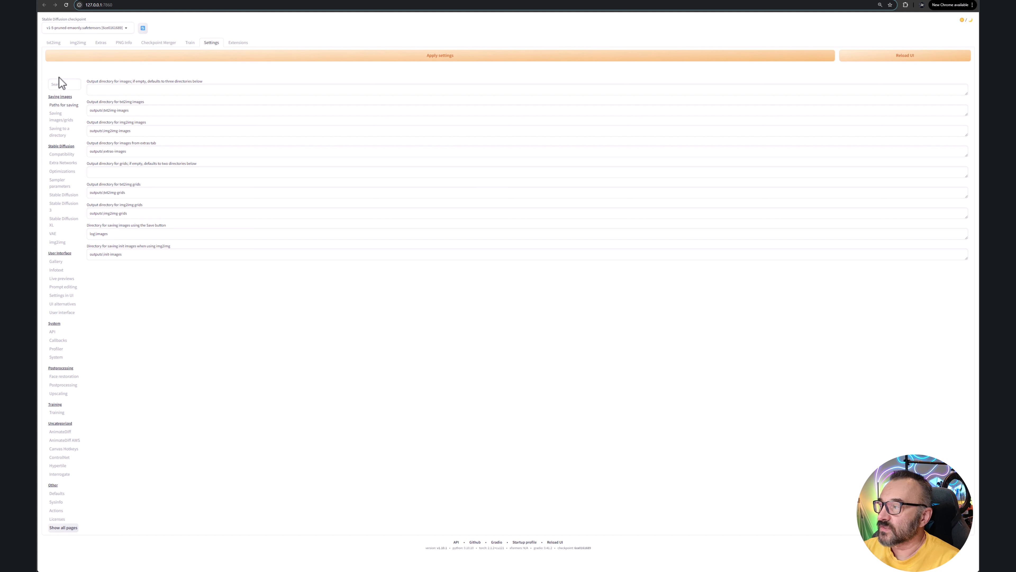
pyautogui.click(60, 431)
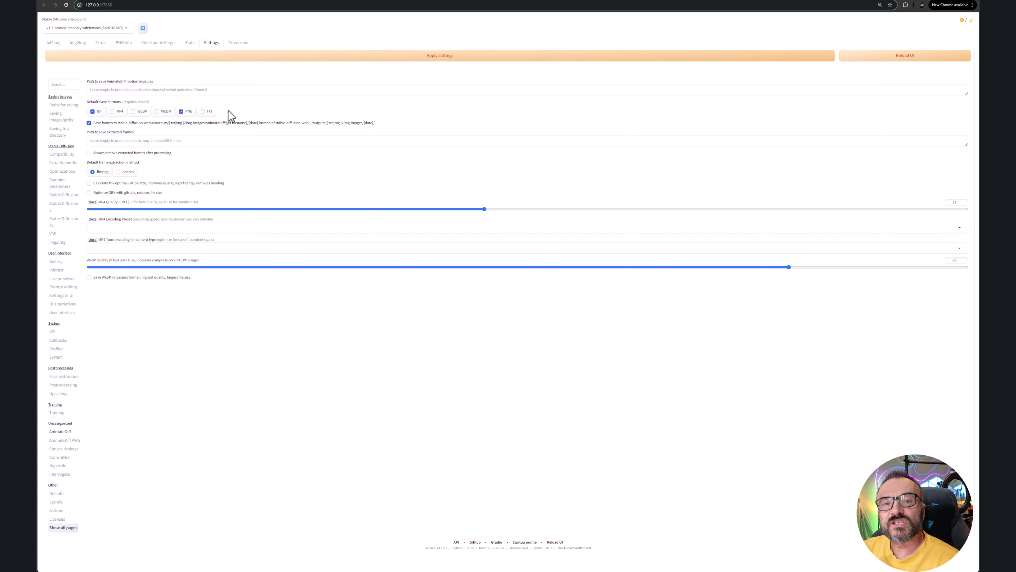
pyautogui.click(115, 113)
pyautogui.click(95, 114)
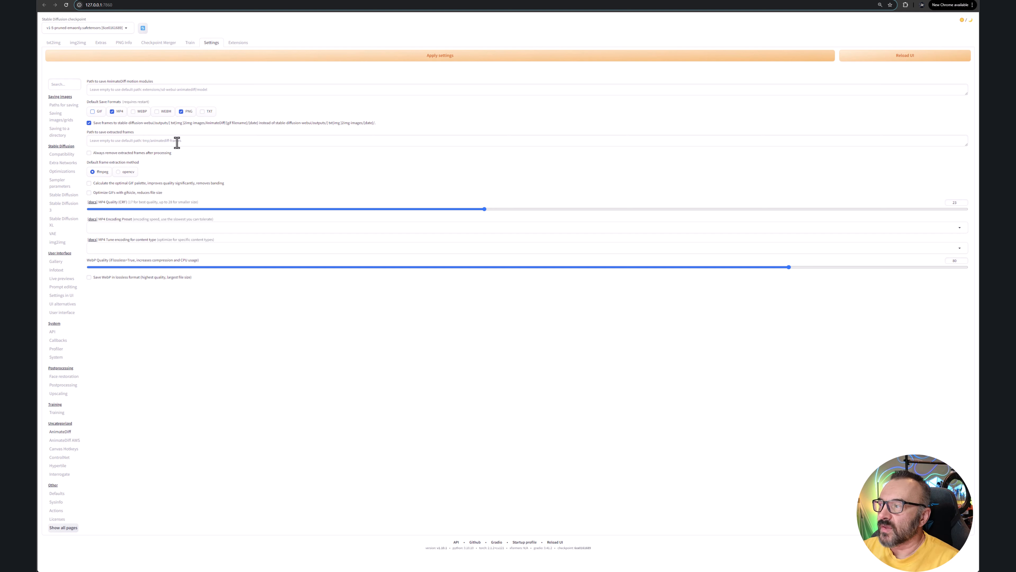
pyautogui.click(188, 113)
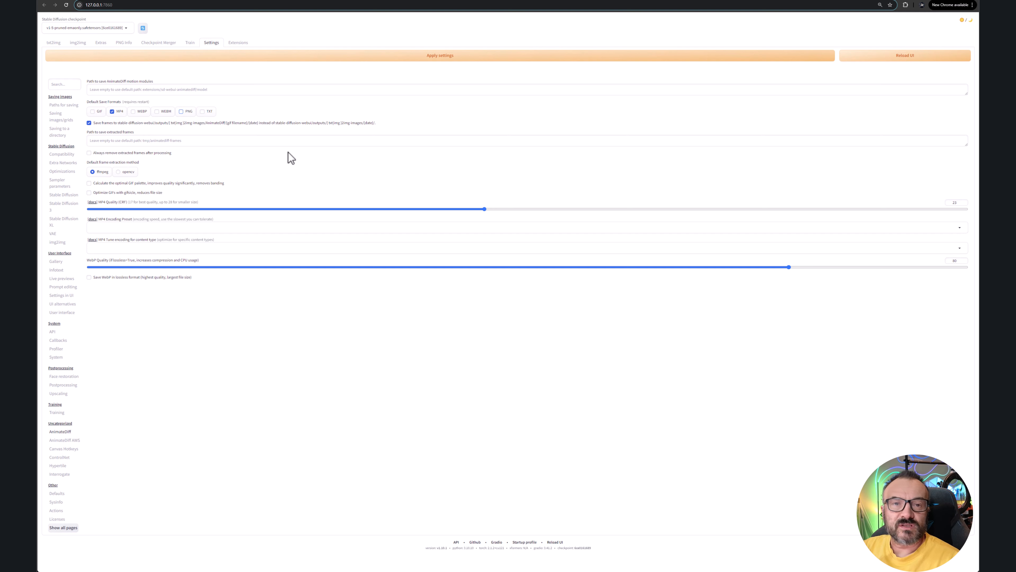
pyautogui.click(93, 112)
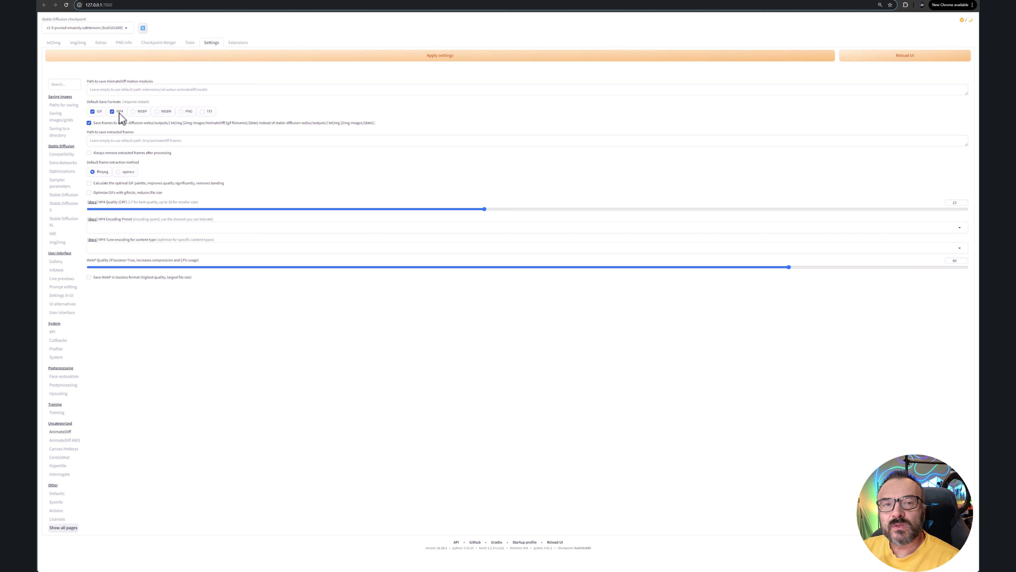
pyautogui.click(185, 112)
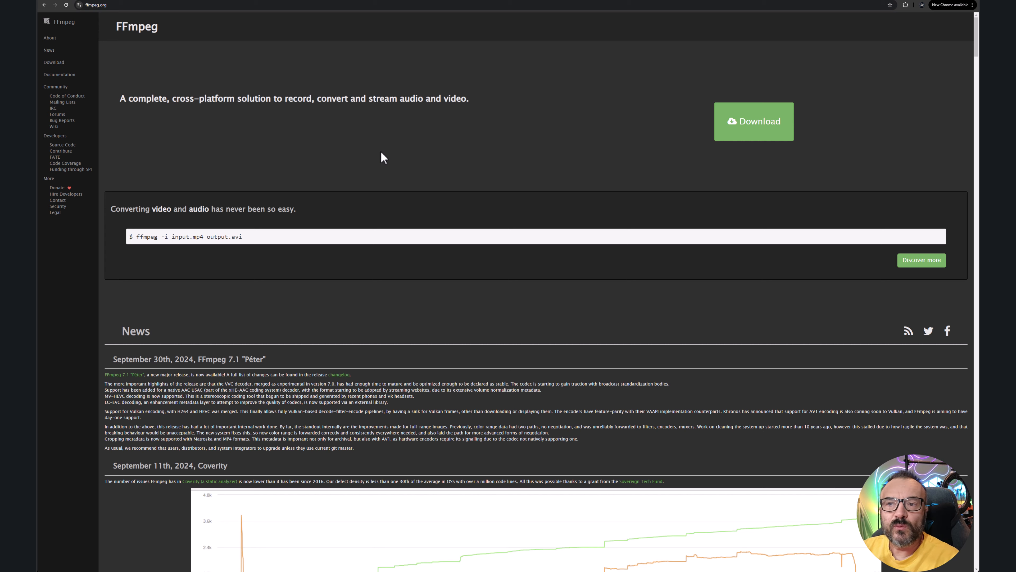
# Step: Back in the WebUI, allow other scripts to control the ControlNet extension, apply the settings and reload the UI
pyautogui.click(841, 0)
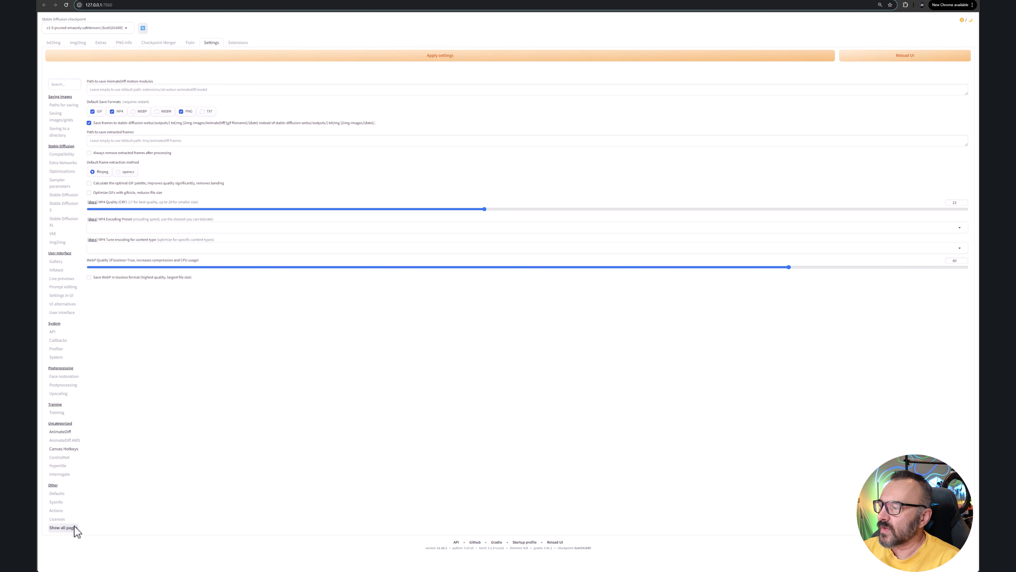
pyautogui.click(59, 458)
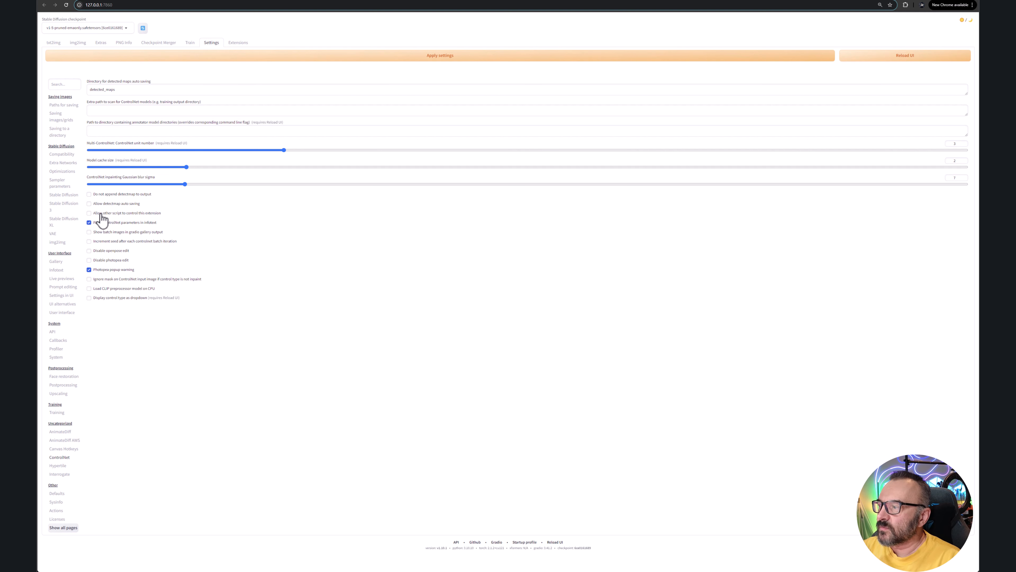
pyautogui.click(89, 213)
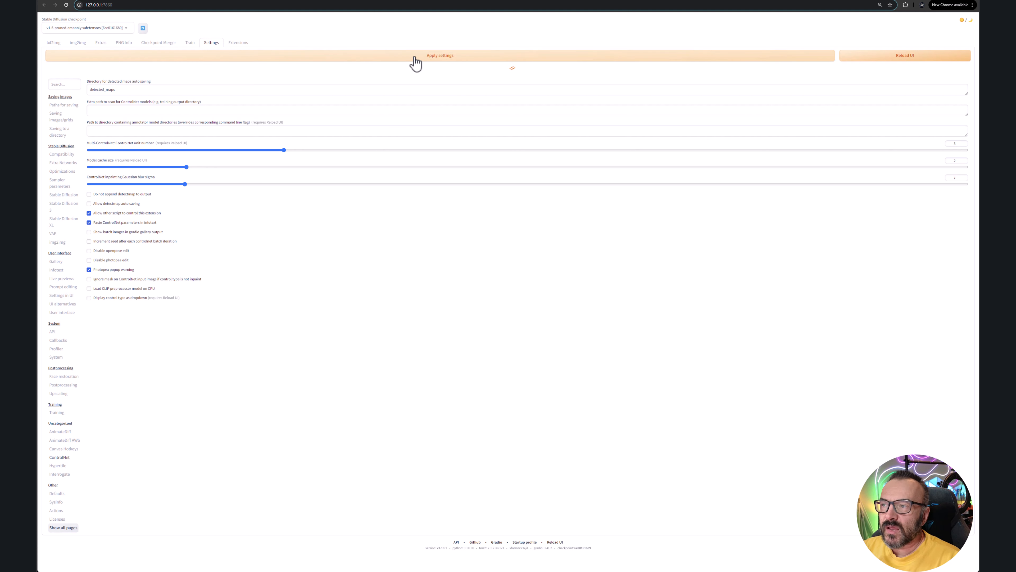
pyautogui.click(459, 55)
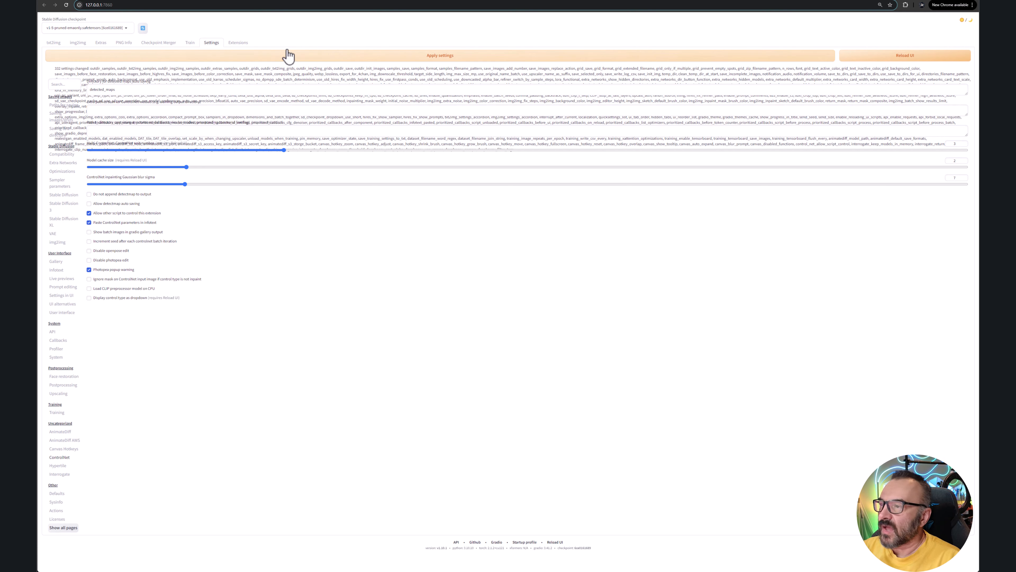
pyautogui.click(882, 63)
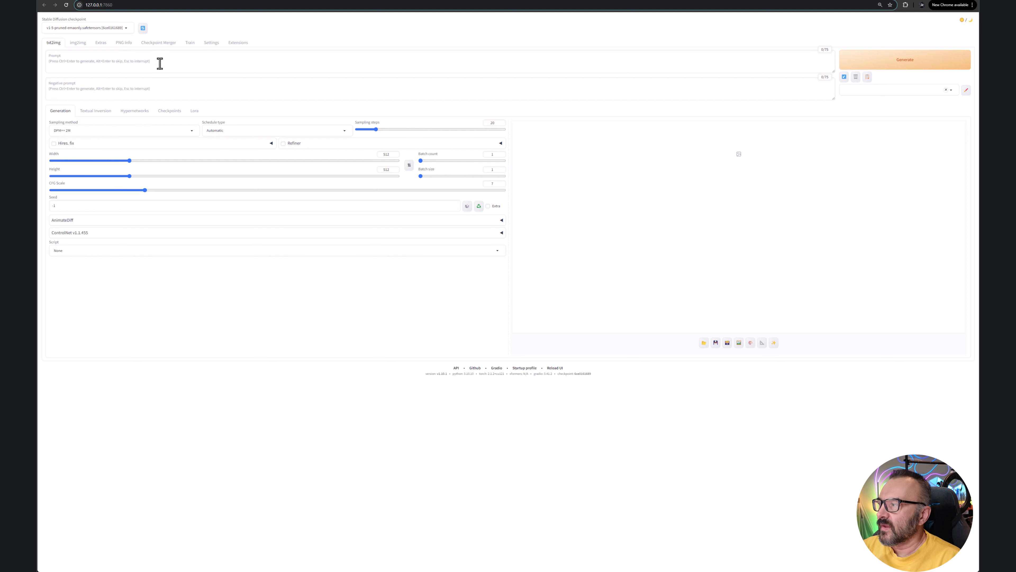
# Step: Show the AnimateDiff settings in txt2img and enter the prompt "dancing robot"
pyautogui.click(501, 220)
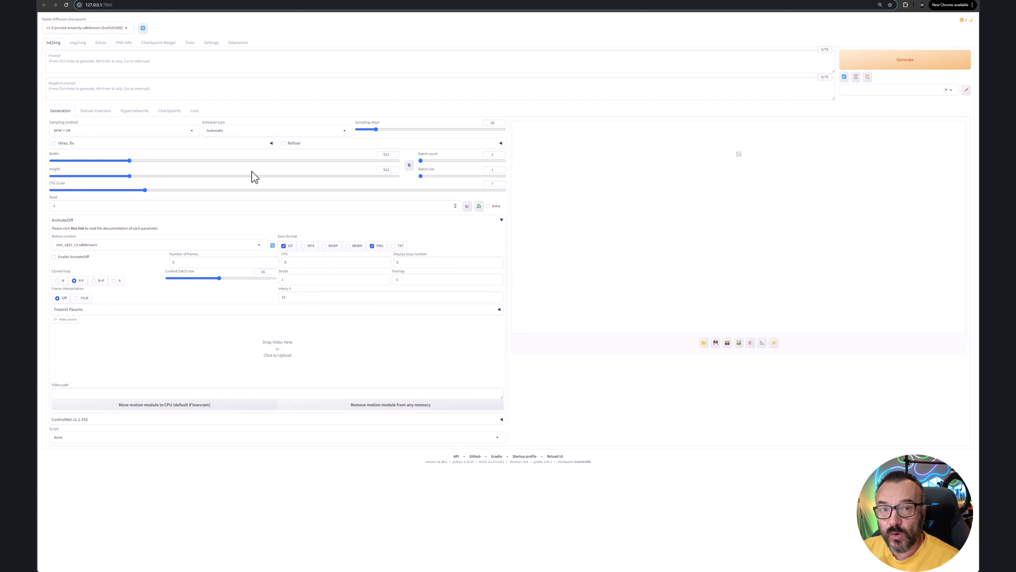
pyautogui.click(116, 61)
pyautogui.write('dancing robot')
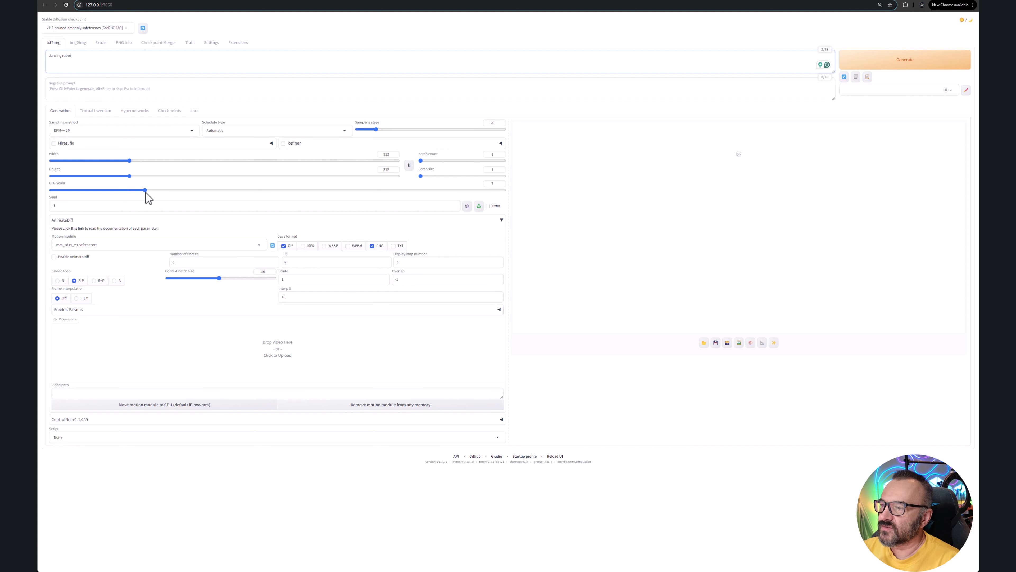
pyautogui.moveTo(146, 191)
pyautogui.mouseDown()
pyautogui.moveTo(123, 191)
pyautogui.moveTo(147, 191)
pyautogui.mouseUp()
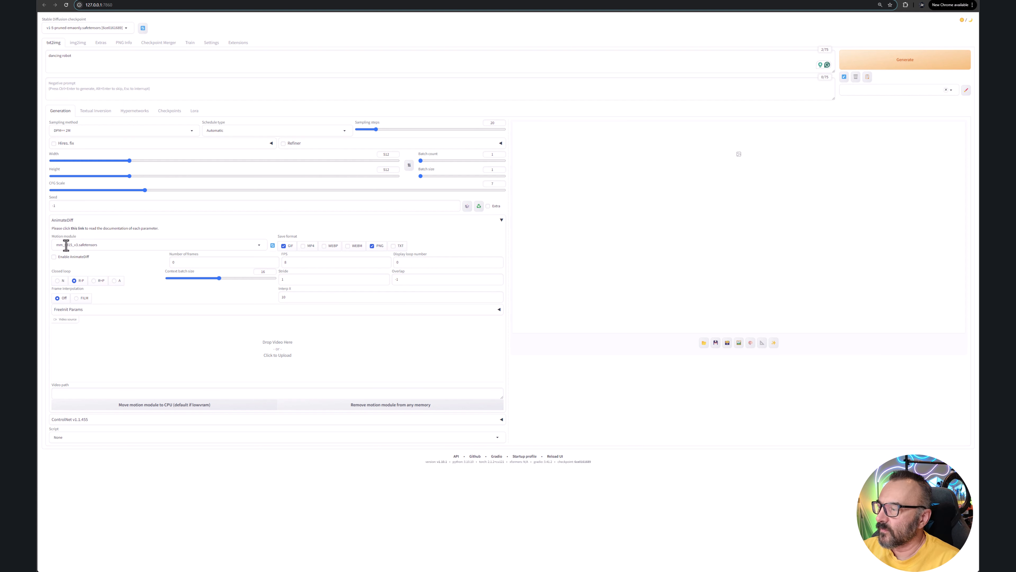
# Step: Choose the mm_sd15_v3.safetensors motion module and set MP4 as the only AnimateDiff save format
pyautogui.click(261, 246)
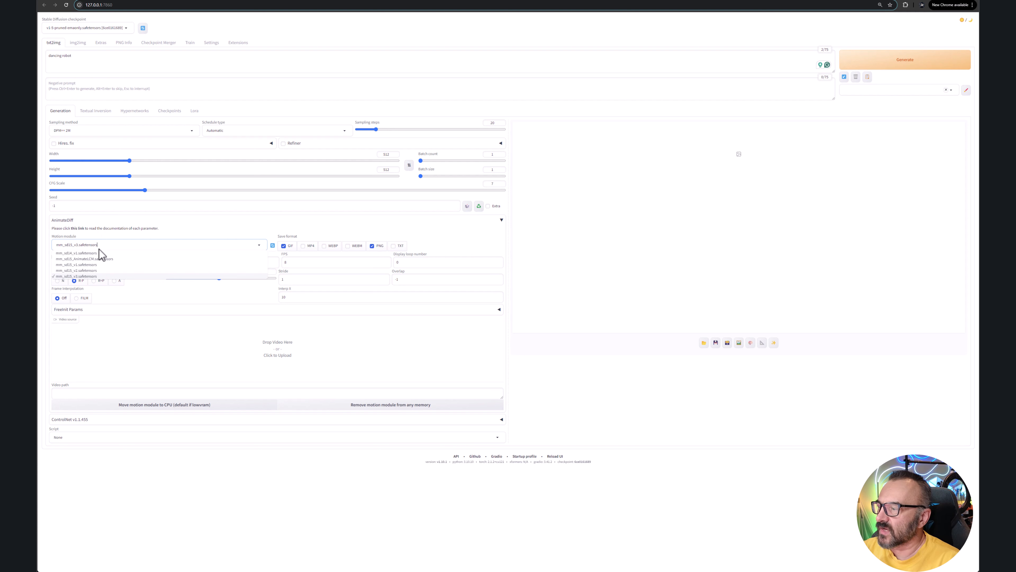
pyautogui.click(112, 277)
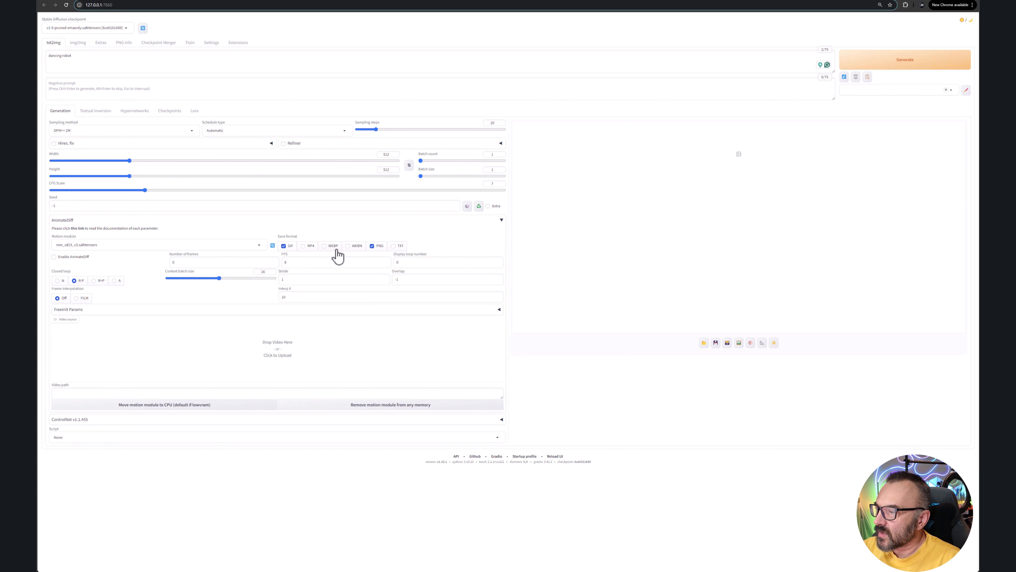
pyautogui.click(303, 245)
pyautogui.click(284, 245)
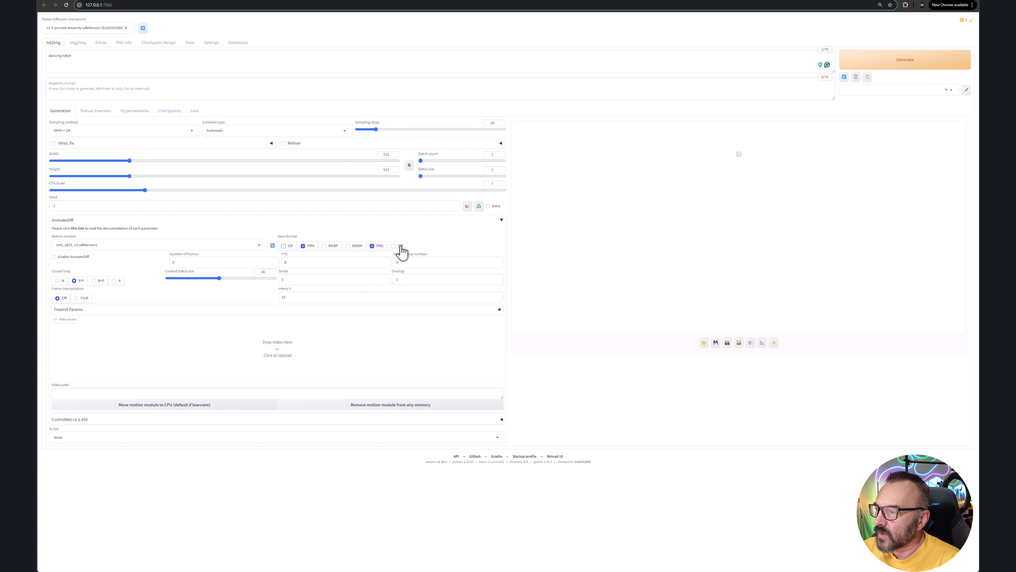
pyautogui.click(373, 246)
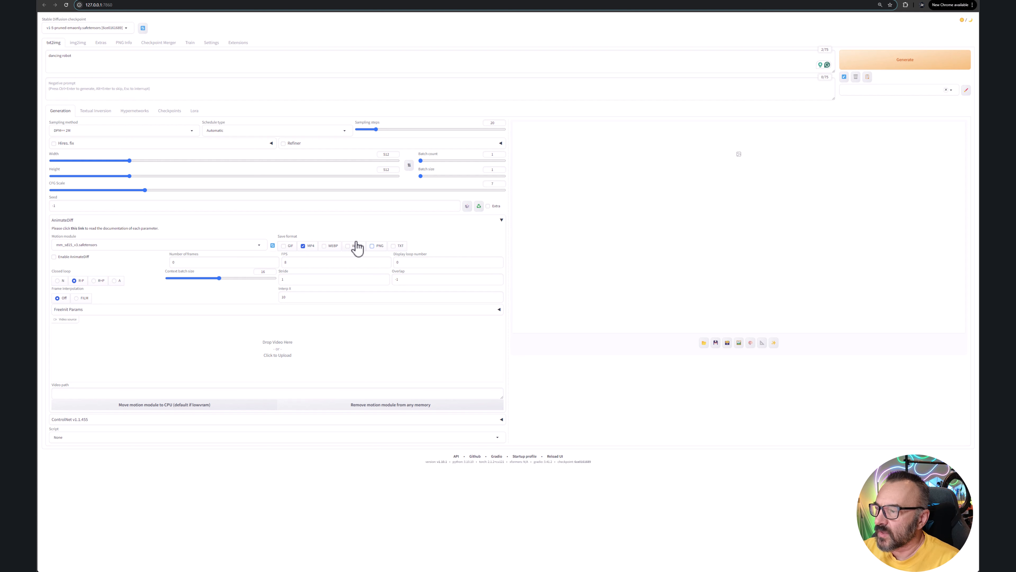
# Step: Set the number of frames to 24, enable AnimateDiff and generate the dancing robot animation
pyautogui.click(187, 262)
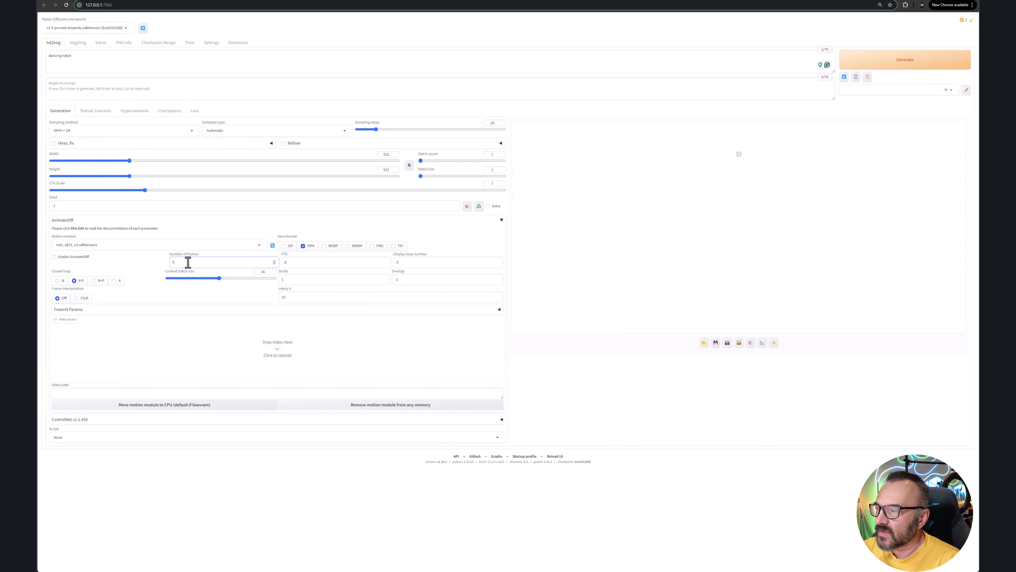
pyautogui.doubleClick(188, 263)
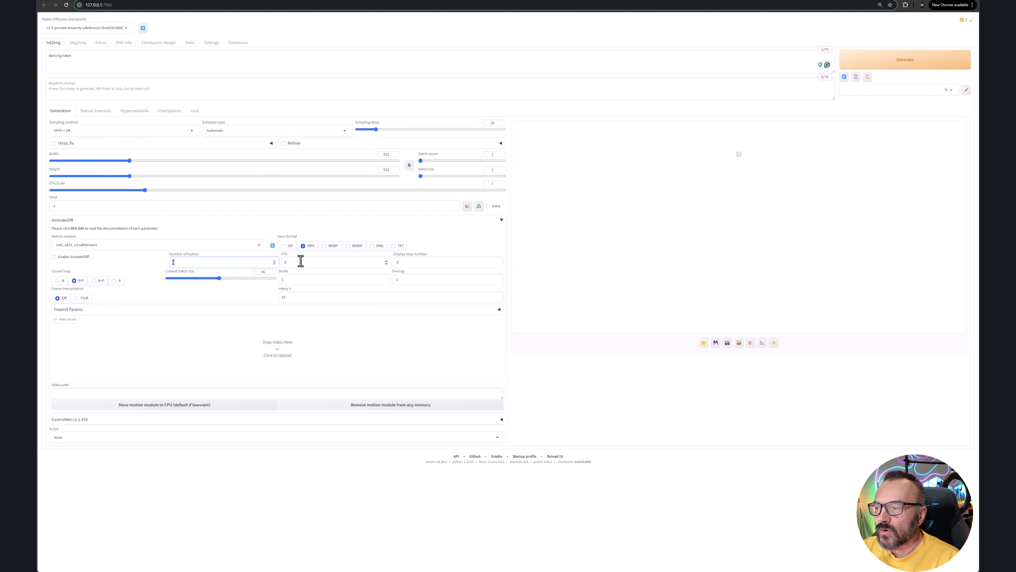
pyautogui.press('Tab')
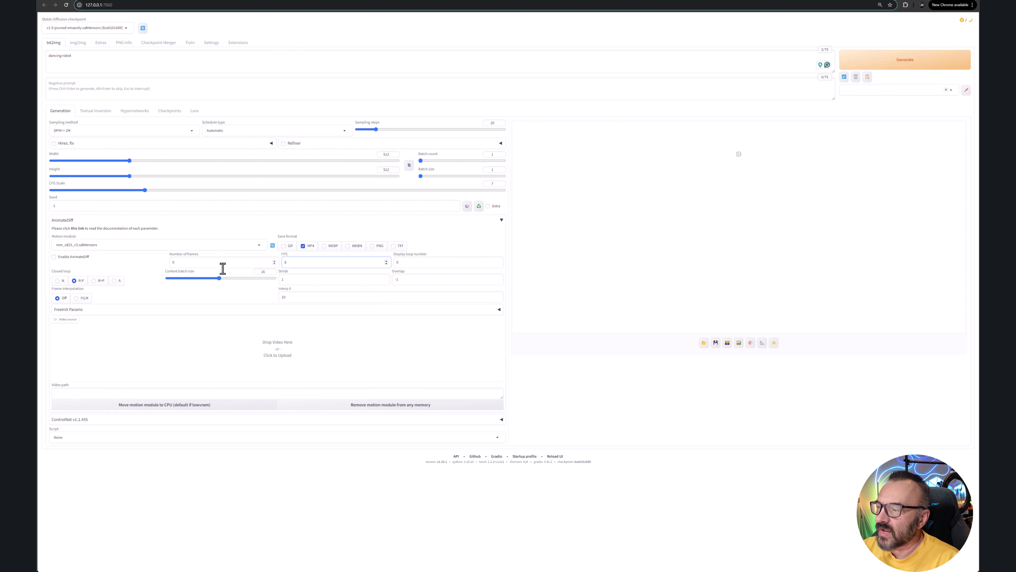
pyautogui.hotkey('shift', 'Tab')
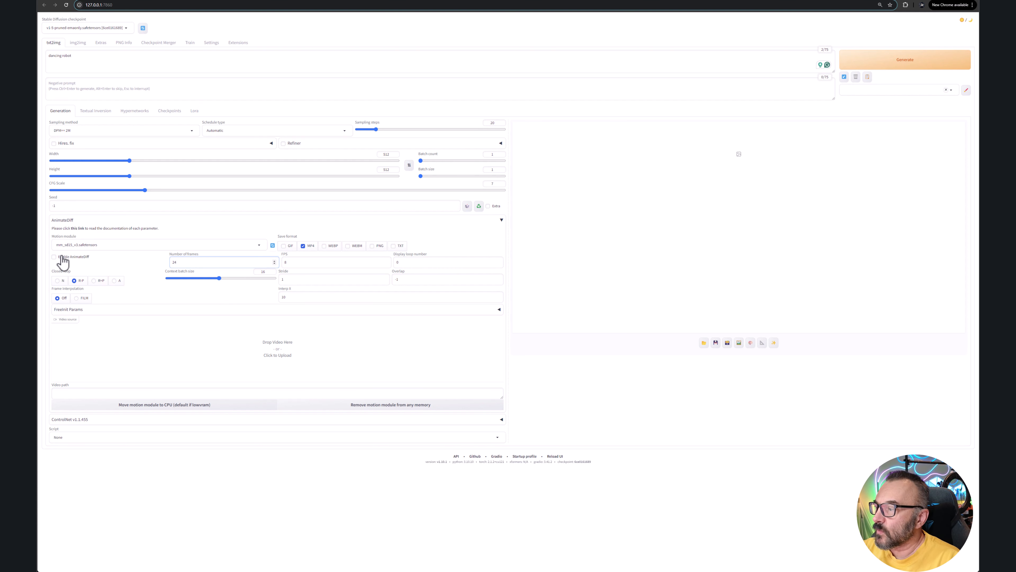
pyautogui.click(55, 258)
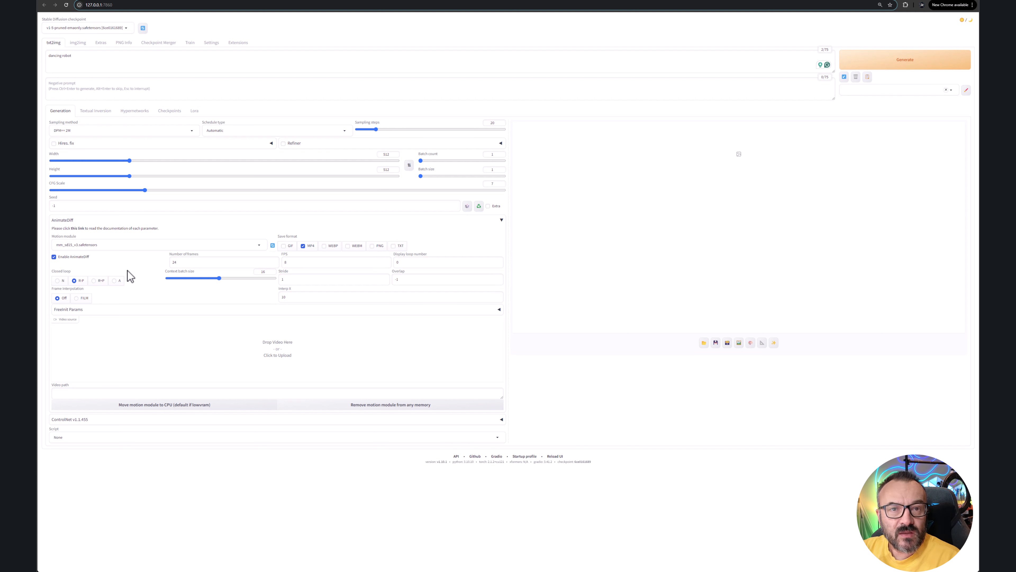
pyautogui.click(893, 68)
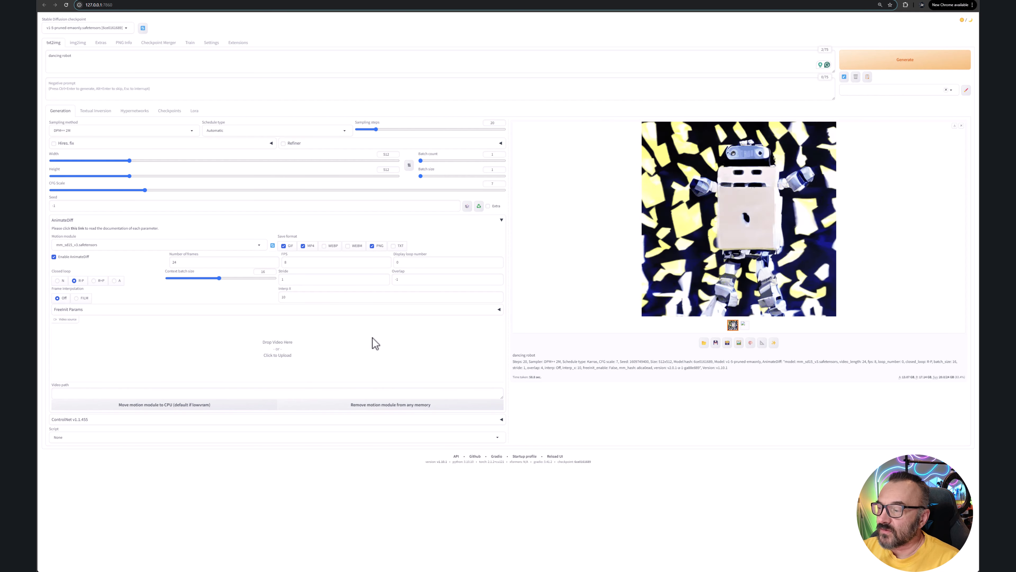
# Step: Try a source video in AnimateDiff with the FPS set to 30, and remove the video again
pyautogui.click(266, 358)
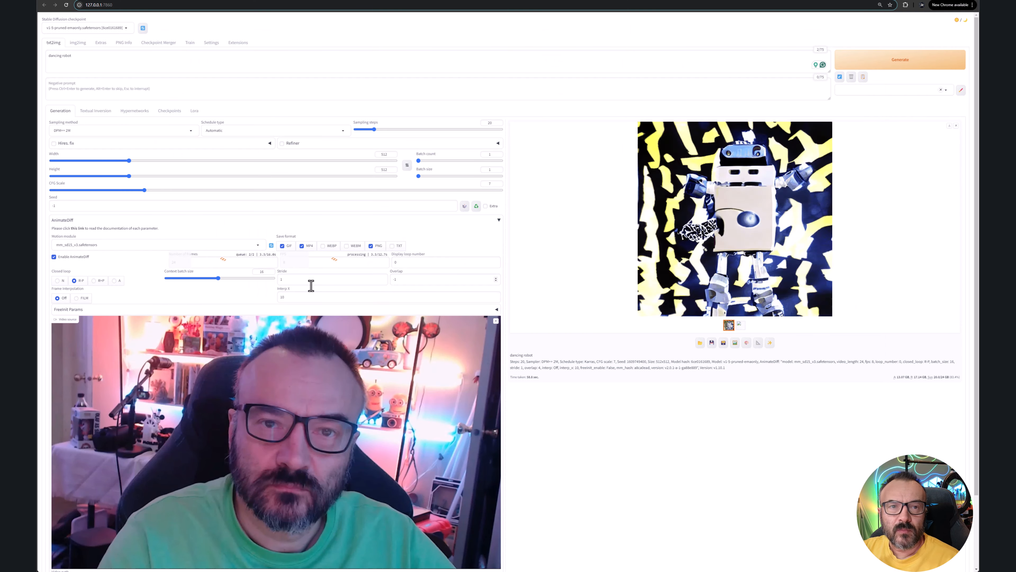
pyautogui.scroll(-2, 311, 284)
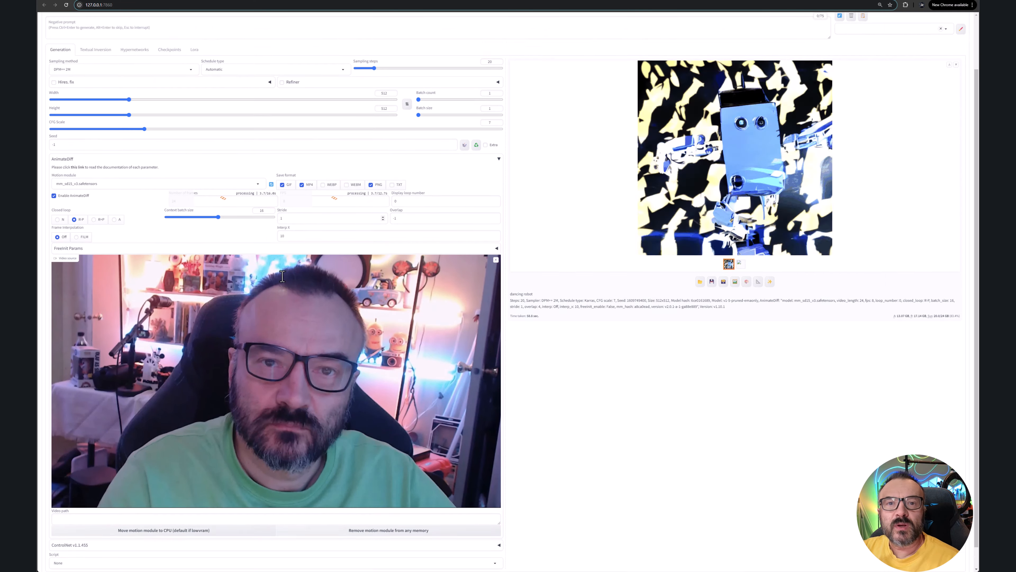
pyautogui.click(189, 179)
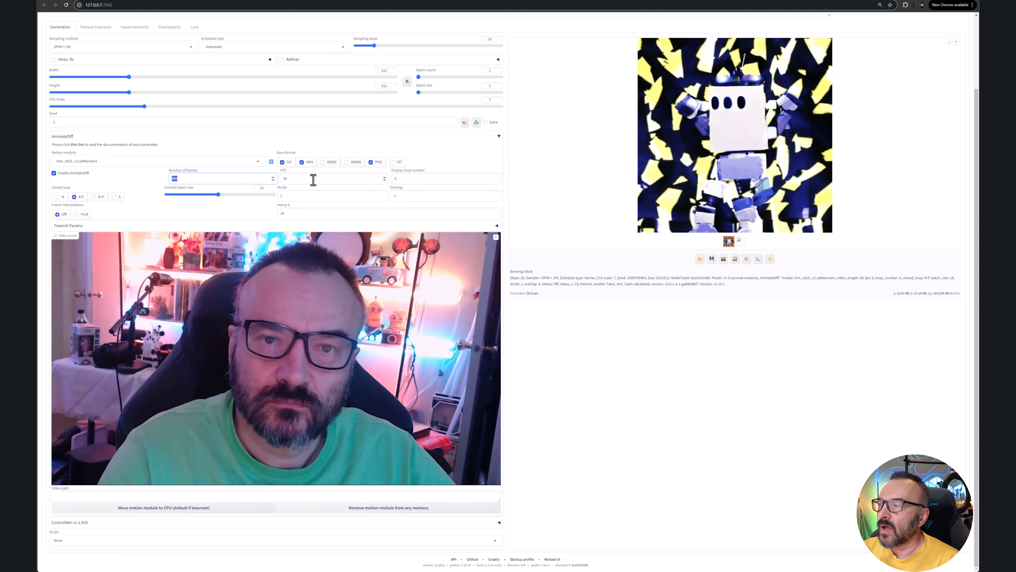
pyautogui.doubleClick(284, 178)
pyautogui.write('30')
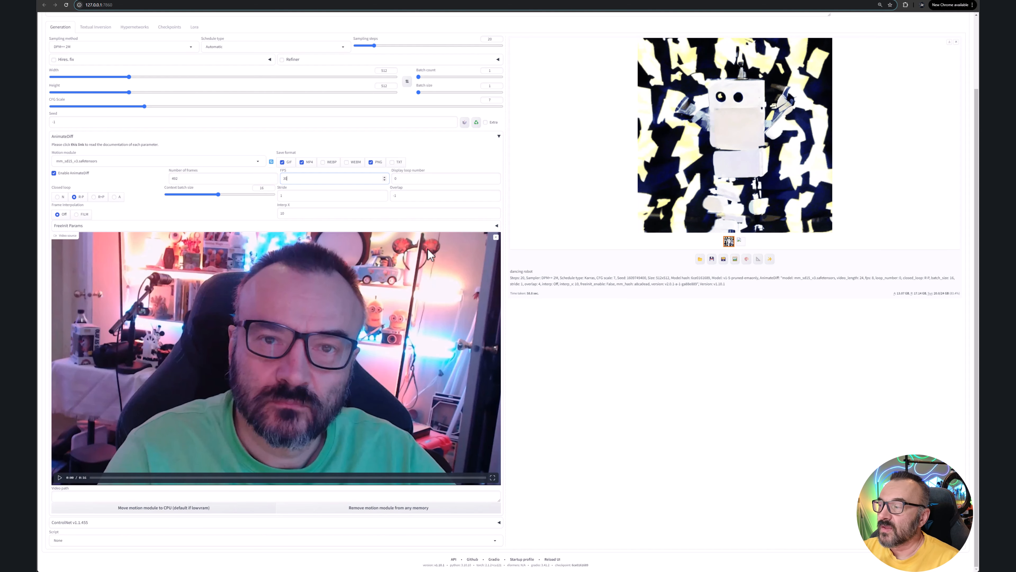
pyautogui.click(496, 237)
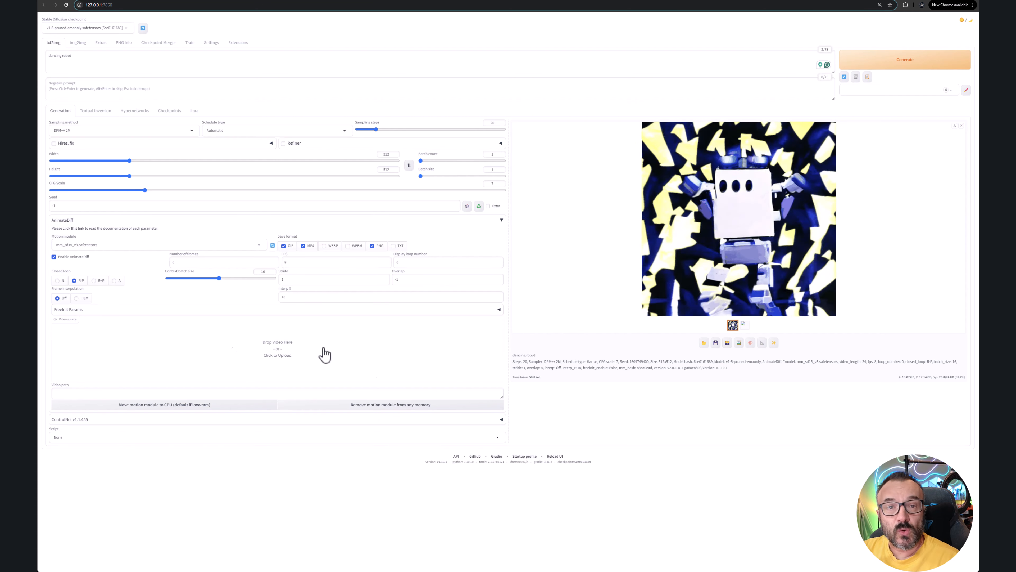
# Step: Show the ControlNet settings and switch Unit 0 to batch input
pyautogui.click(501, 421)
pyautogui.scroll(-3, 447, 264)
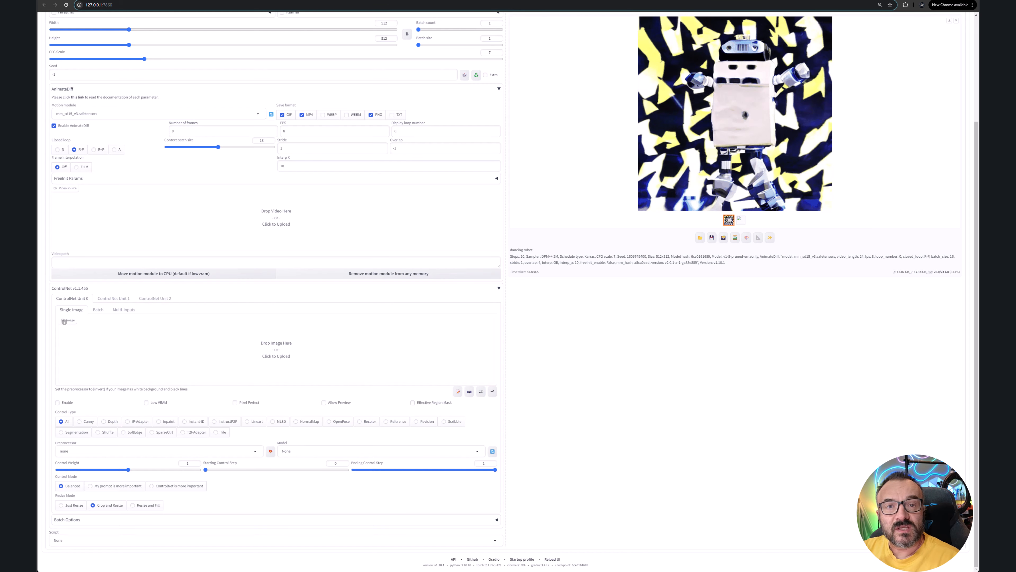
pyautogui.click(97, 310)
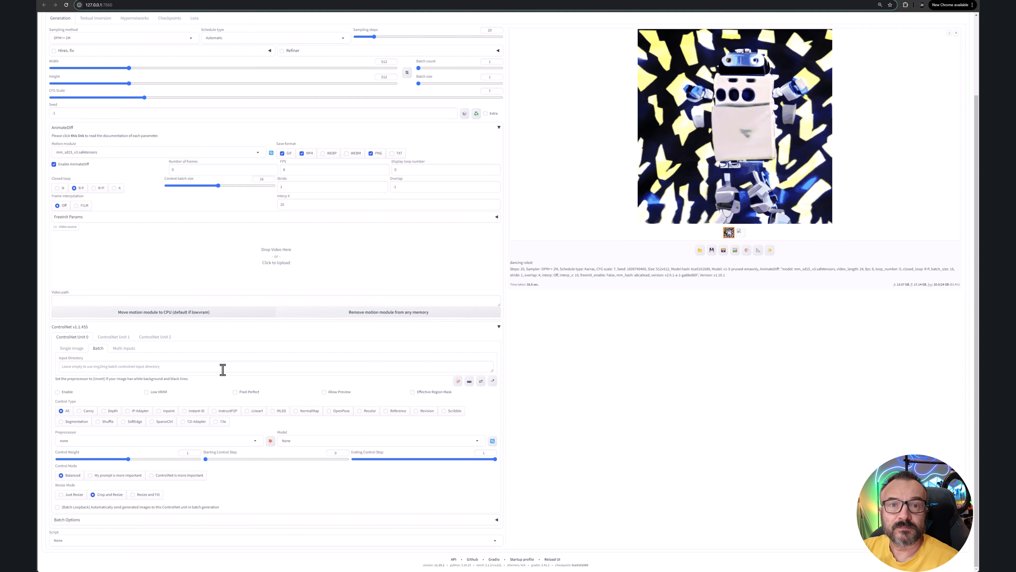
# Step: In File Explorer, copy the path of the video_frame folder and look through its PNG frames
pyautogui.moveTo(979, 149); pyautogui.dragTo(536, 100)
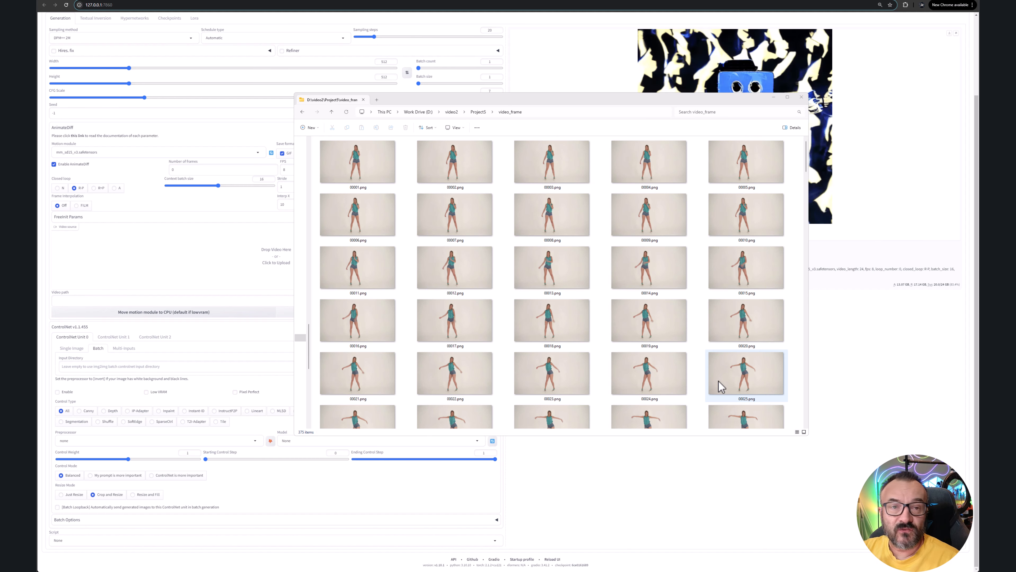
pyautogui.click(551, 114)
pyautogui.hotkey('ctrl', 'c')
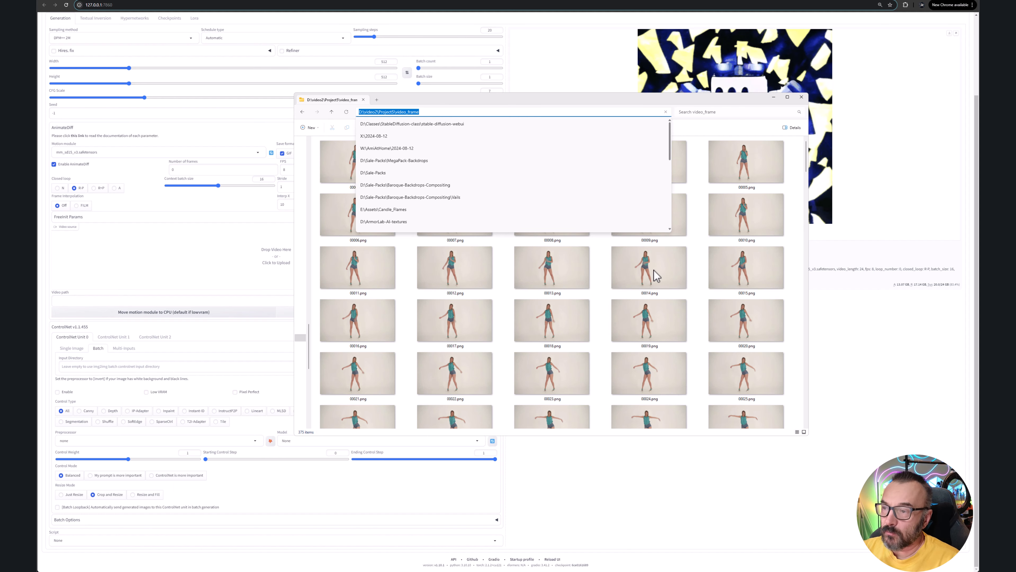
pyautogui.click(796, 269)
pyautogui.scroll(-6, 718, 303)
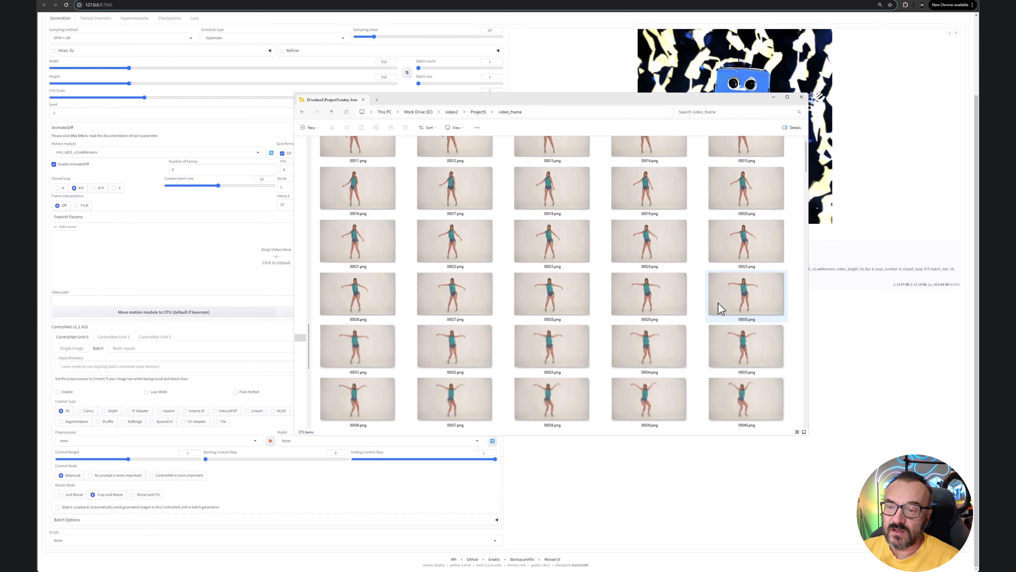
pyautogui.scroll(-2, 719, 303)
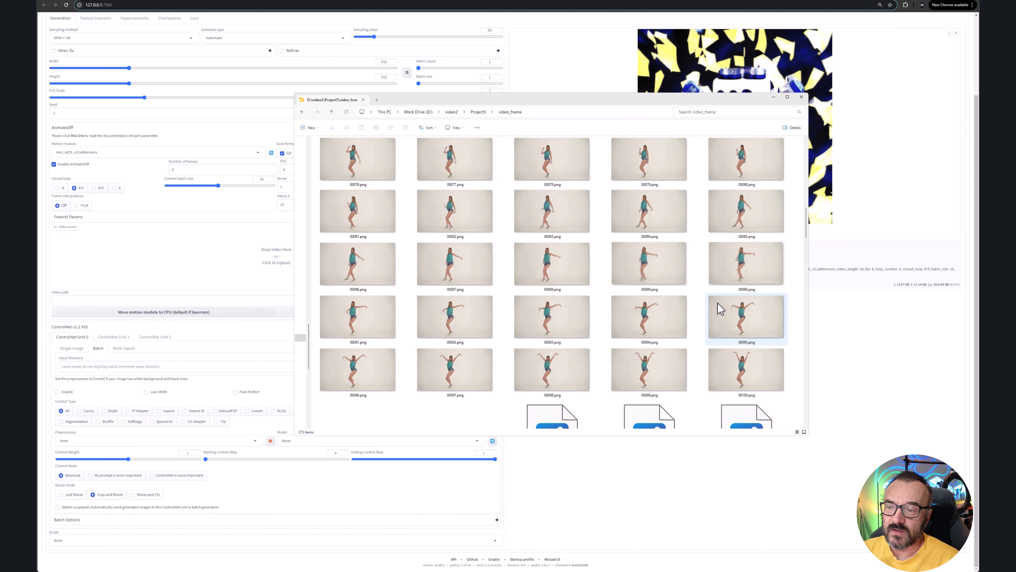
pyautogui.scroll(5, 716, 304)
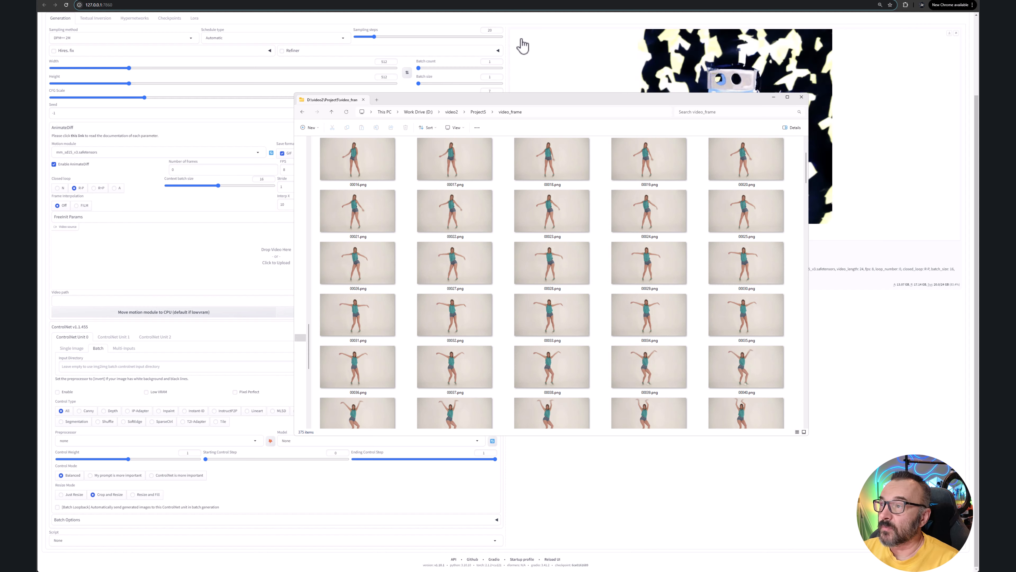
# Step: Back in the WebUI, paste the video_frame folder path as the batch input directory of ControlNet Unit 0
pyautogui.click(874, 386)
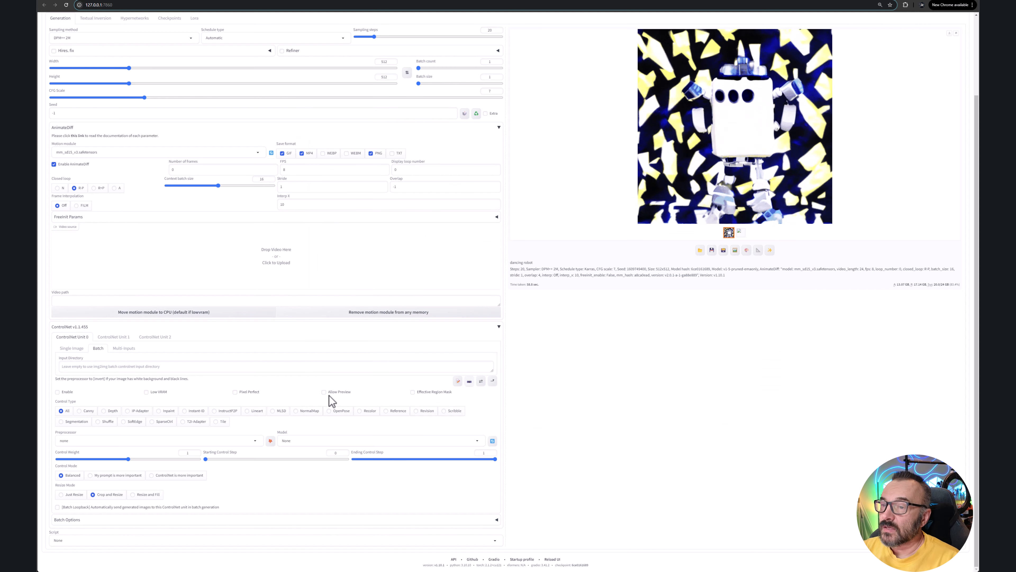
pyautogui.click(124, 366)
pyautogui.hotkey('ctrl', 'v')
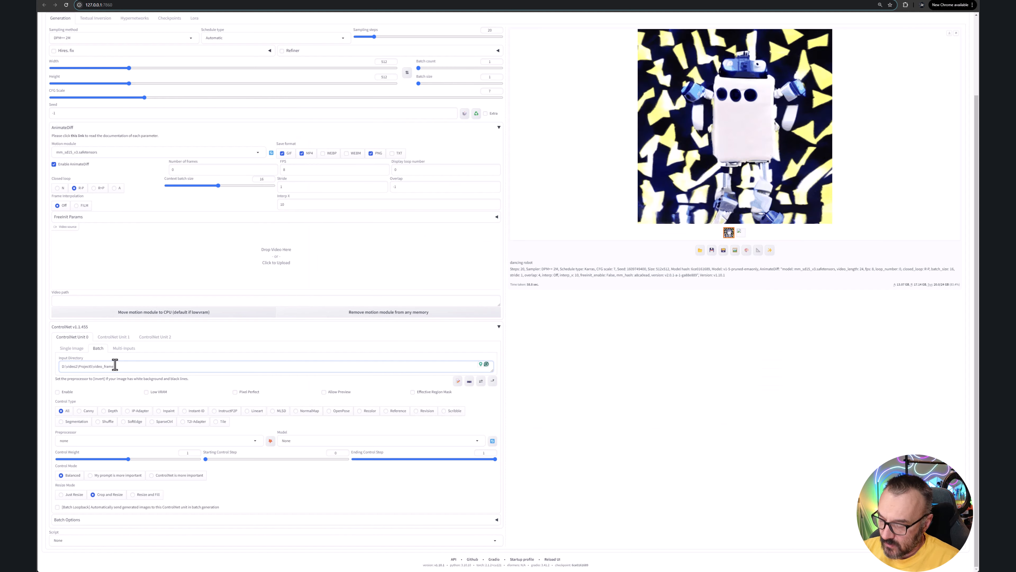
# Step: Enable ControlNet Unit 0 with Pixel Perfect and the OpenPose control type, and check the empty Unit 1 settings
pyautogui.click(247, 392)
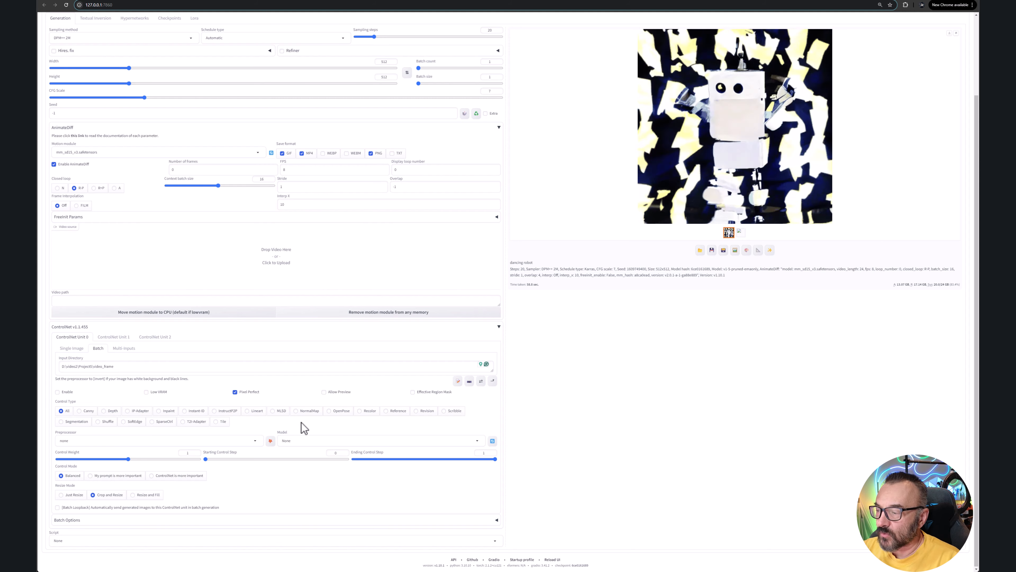
pyautogui.click(342, 411)
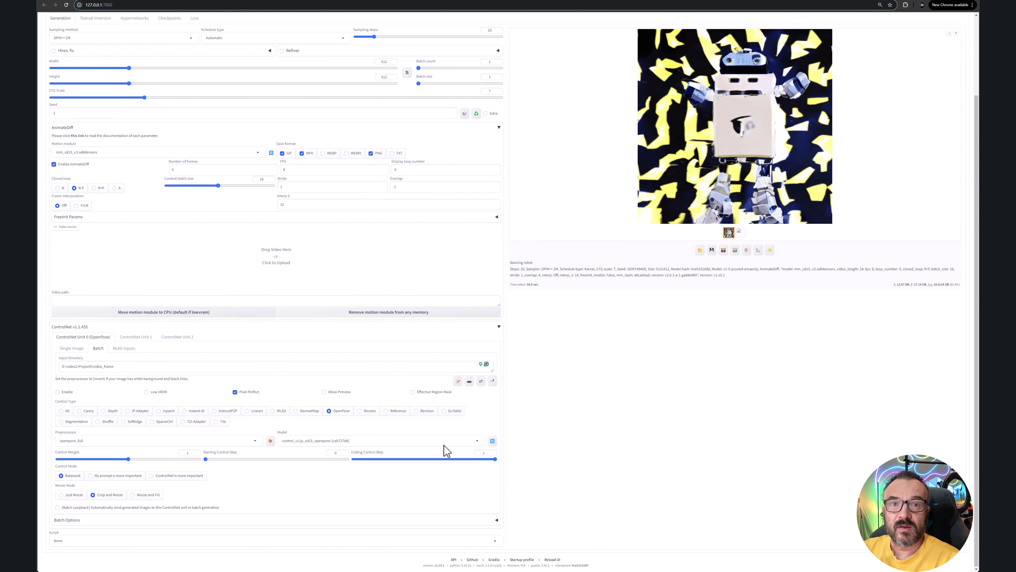
pyautogui.click(58, 392)
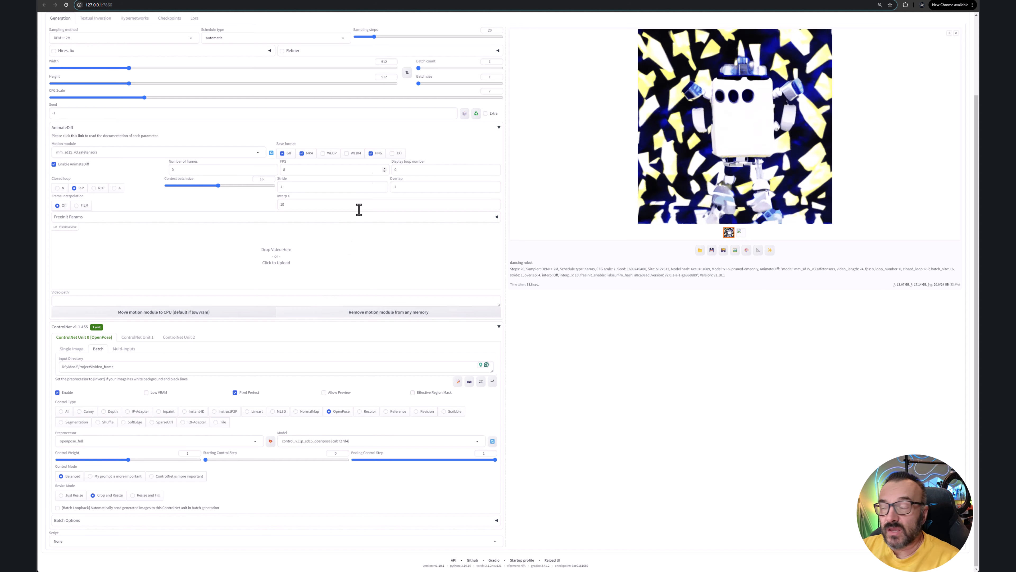
pyautogui.click(138, 338)
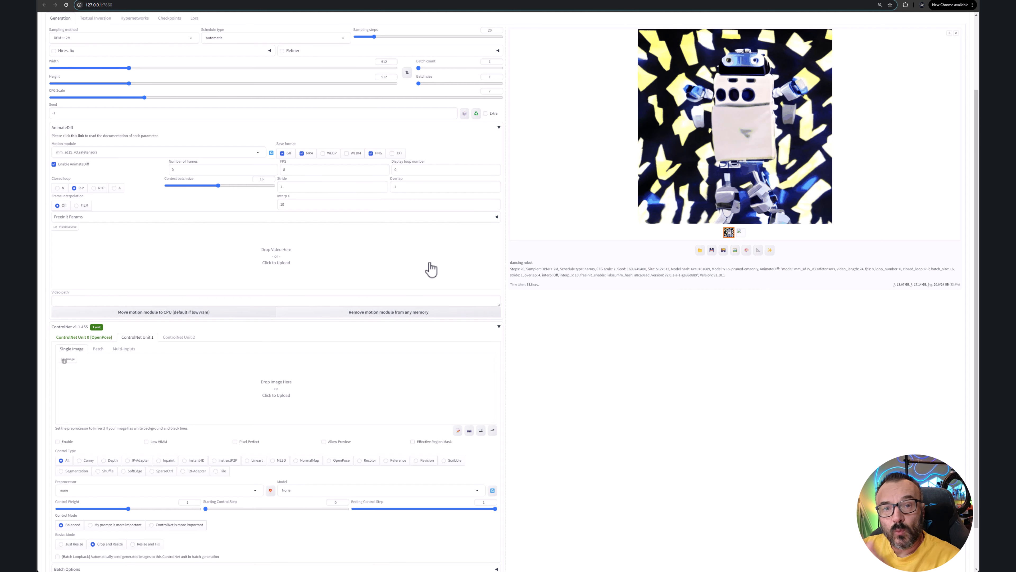
pyautogui.click(80, 340)
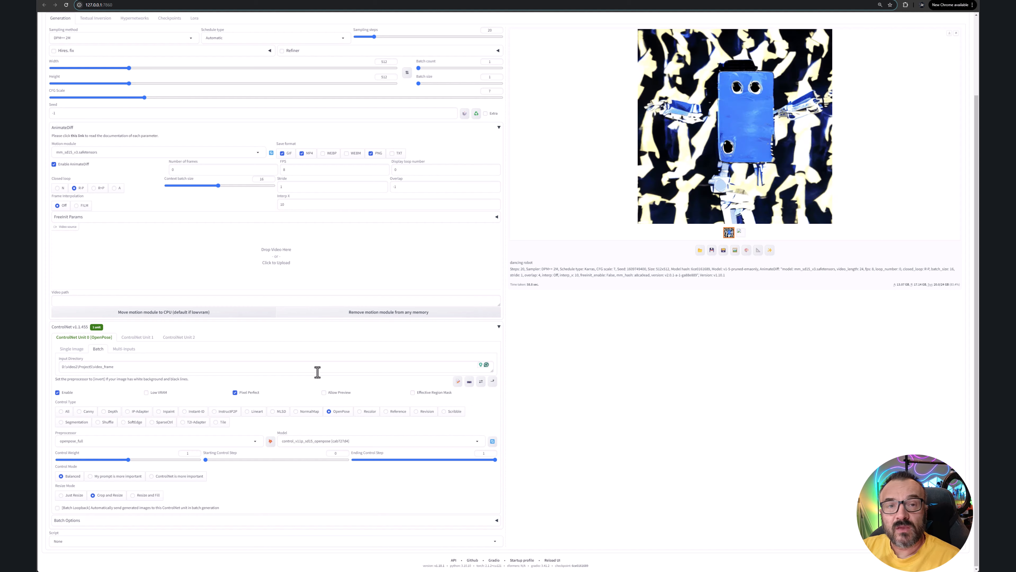